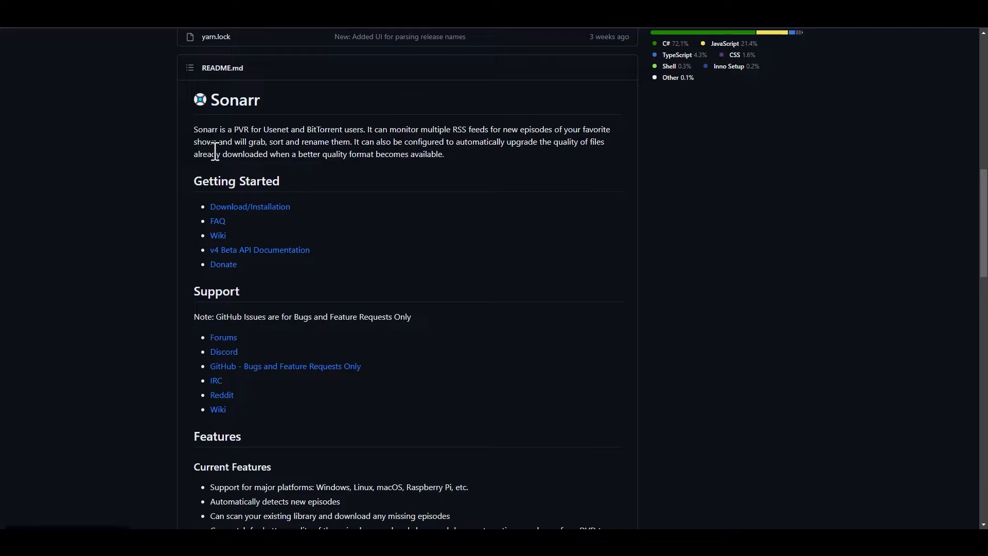
# Review the Sonarr README on GitHub, covering its description, getting-started and support links, current features and contributors
pyautogui.moveTo(195, 142); pyautogui.dragTo(234, 144)
pyautogui.click(285, 142)
pyautogui.scroll(-2, 482, 176)
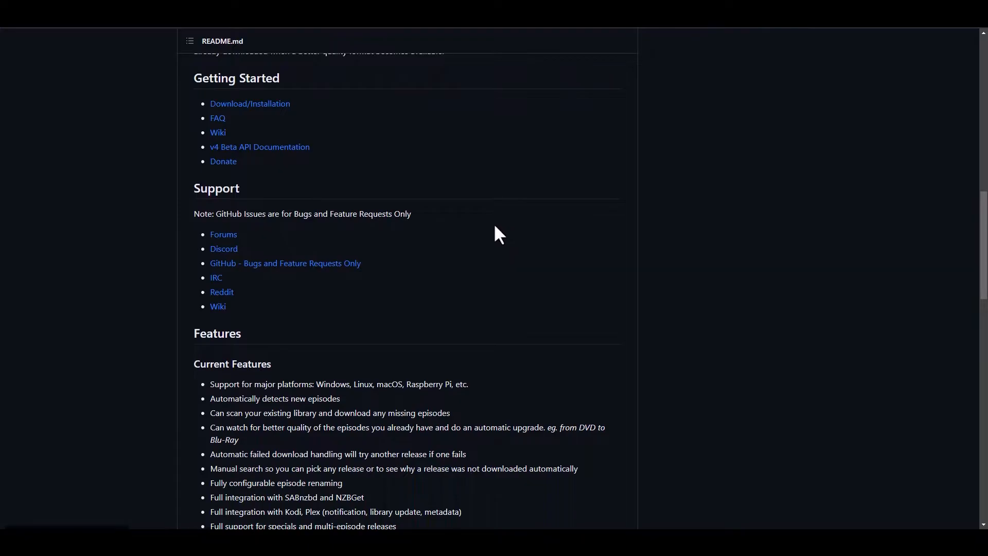
pyautogui.scroll(-1, 491, 212)
pyautogui.scroll(1, 490, 212)
pyautogui.scroll(-6, 466, 242)
pyautogui.scroll(1, 467, 241)
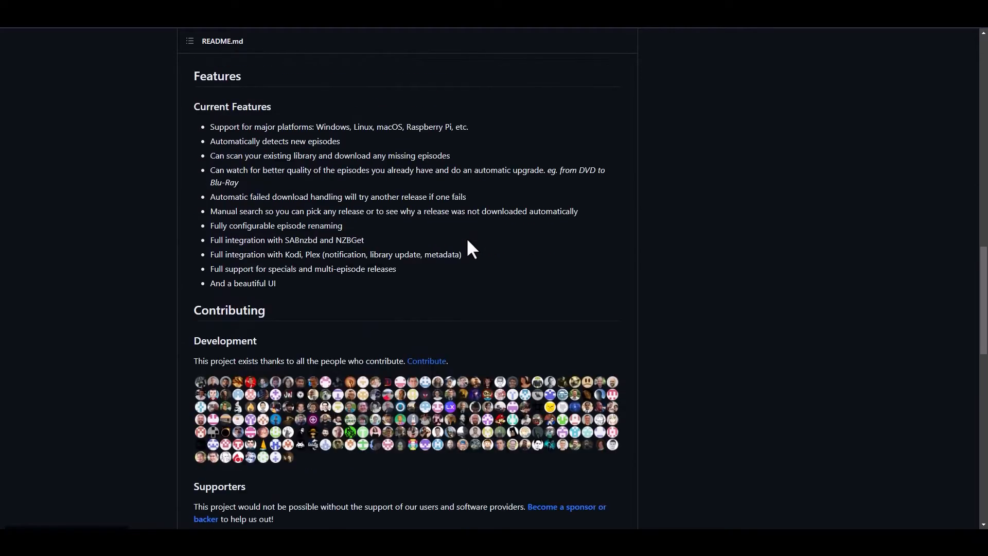
pyautogui.scroll(-4, 470, 249)
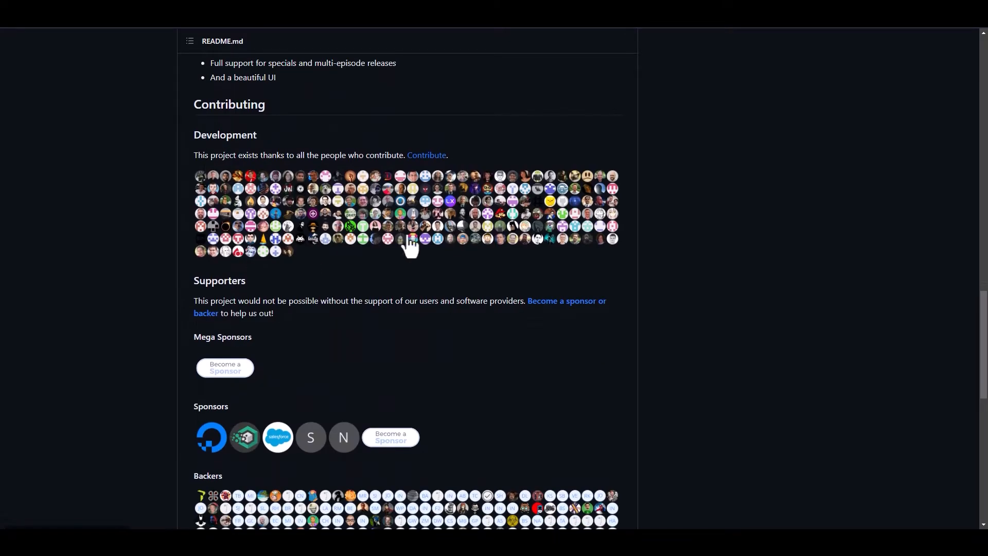
pyautogui.scroll(-7, 456, 308)
pyautogui.scroll(8, 461, 311)
pyautogui.scroll(20, 697, 315)
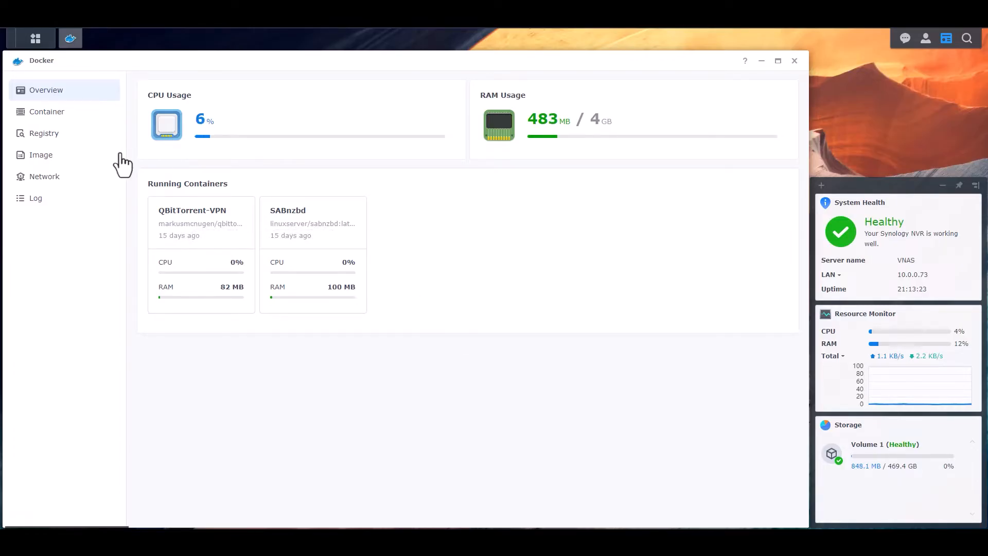
# In Synology Docker, search the registry for sonarr and download the linuxserver/sonarr image with the latest tag
pyautogui.click(42, 112)
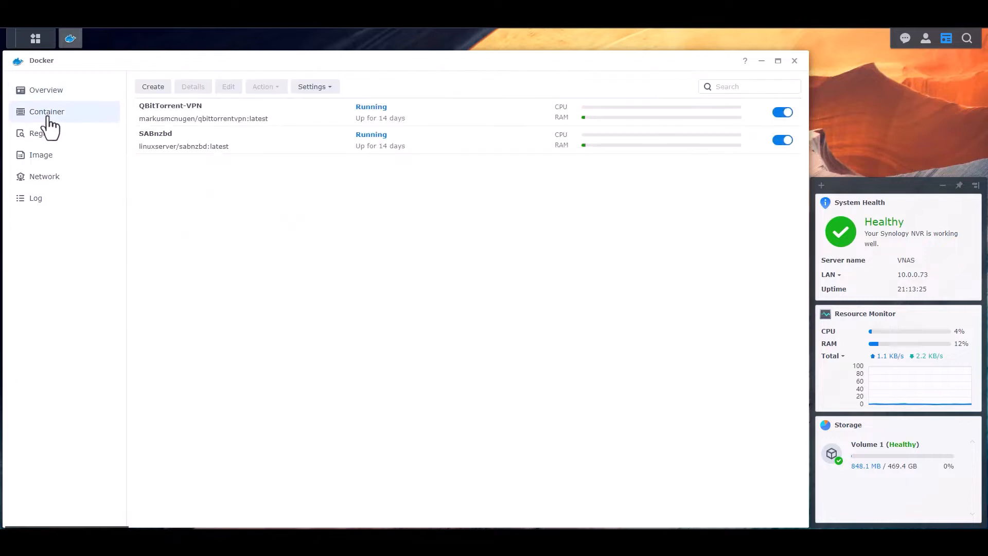
pyautogui.click(41, 133)
pyautogui.click(743, 87)
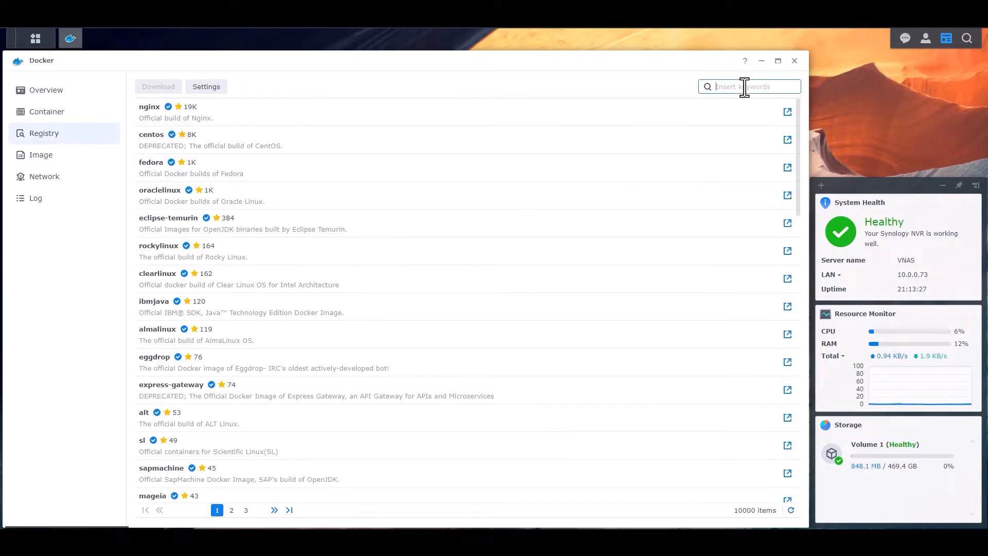
pyautogui.write('sonarr')
pyautogui.press('Return')
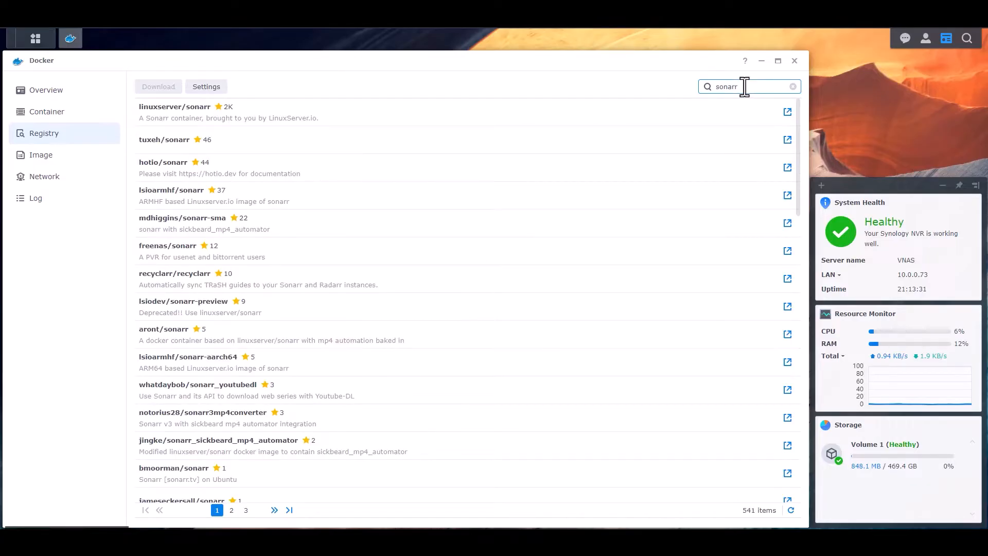
pyautogui.click(288, 109)
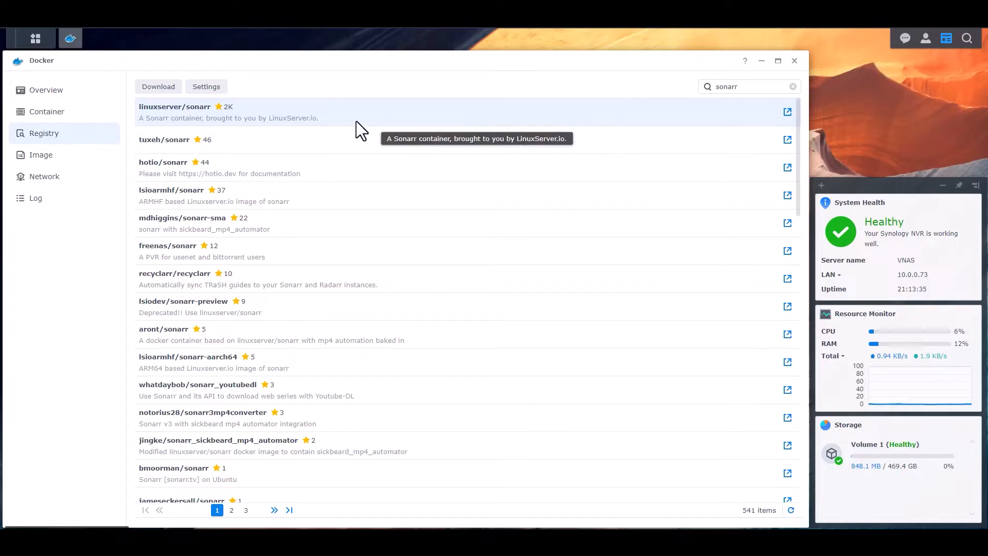
pyautogui.rightClick(385, 107)
pyautogui.click(409, 117)
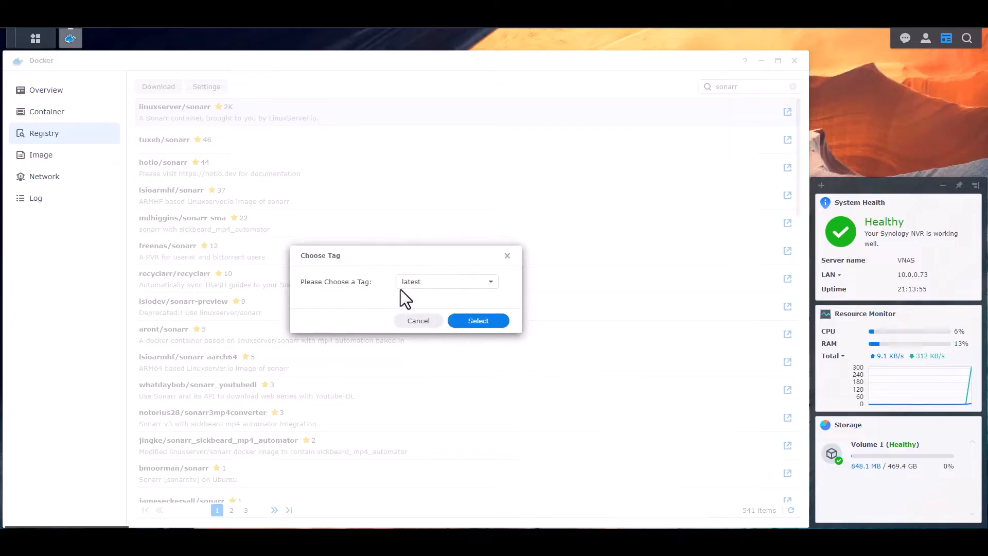
pyautogui.click(479, 322)
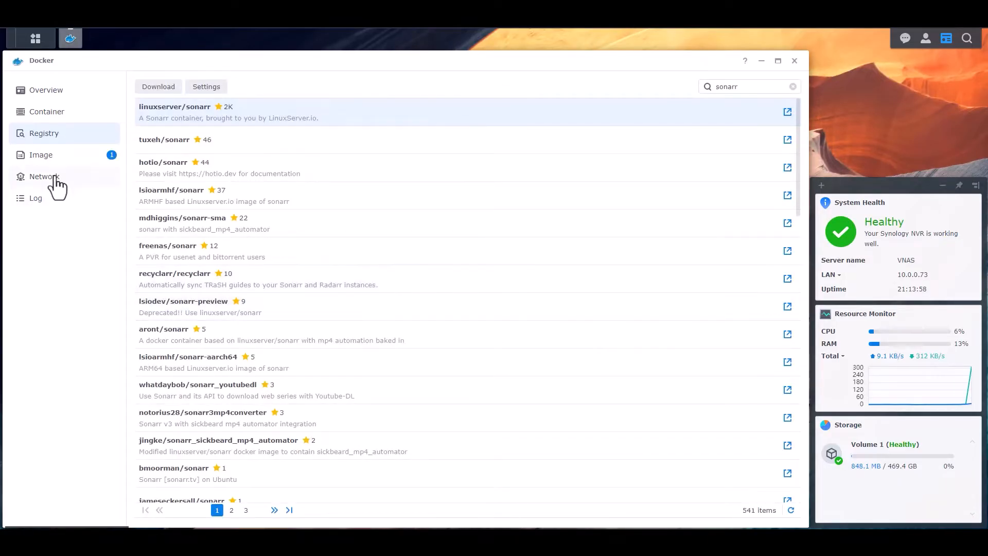
# Show the downloaded Docker images and clear all desktop notifications
pyautogui.click(44, 156)
pyautogui.click(272, 113)
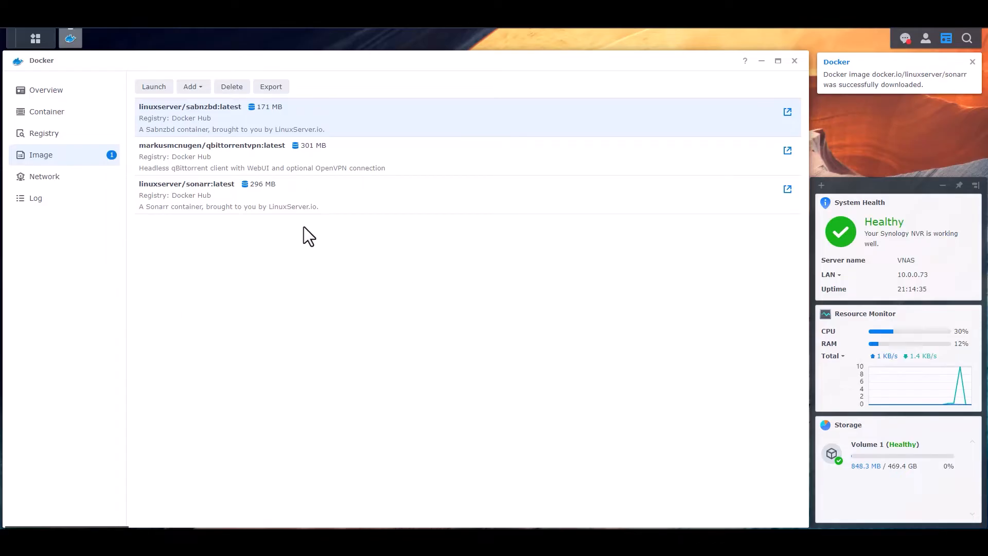
pyautogui.click(279, 193)
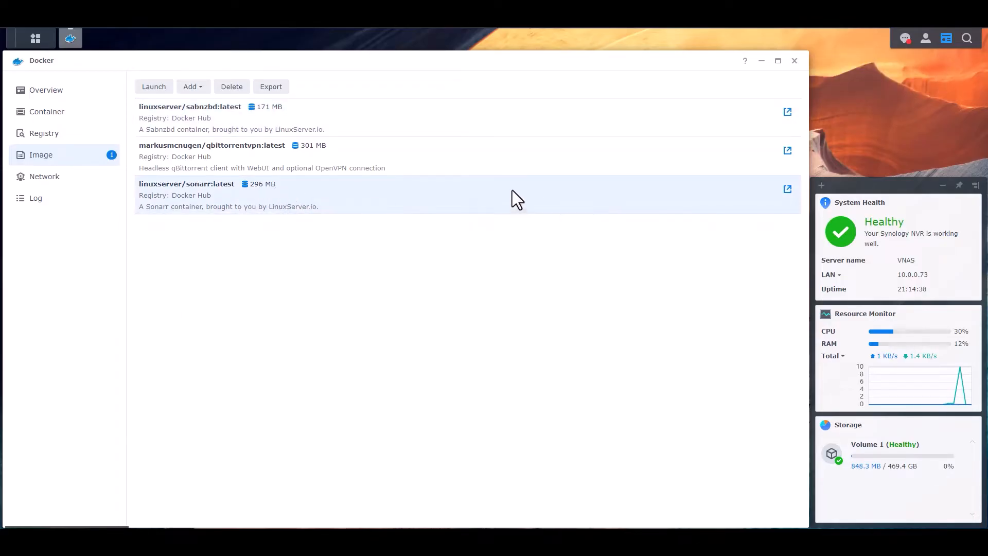
pyautogui.click(905, 39)
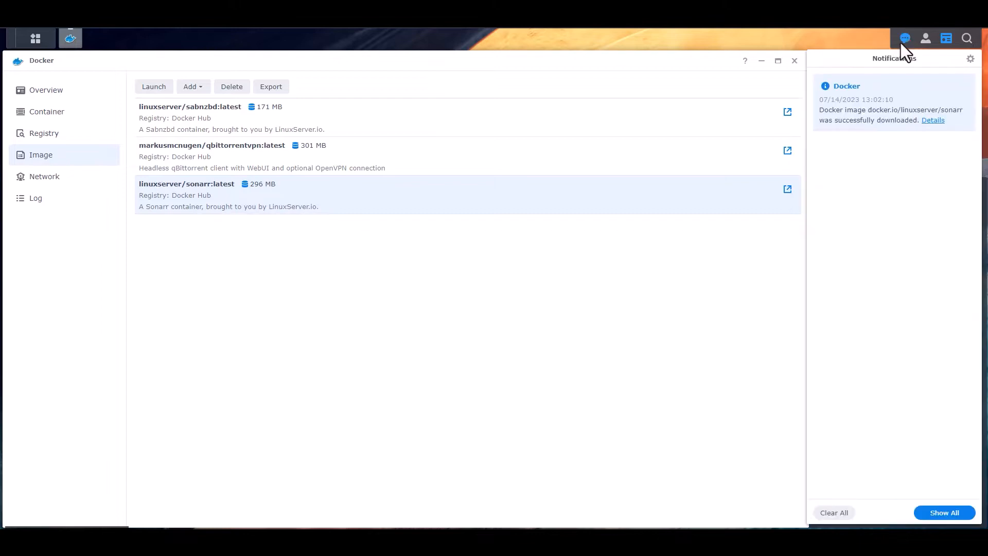
pyautogui.click(836, 514)
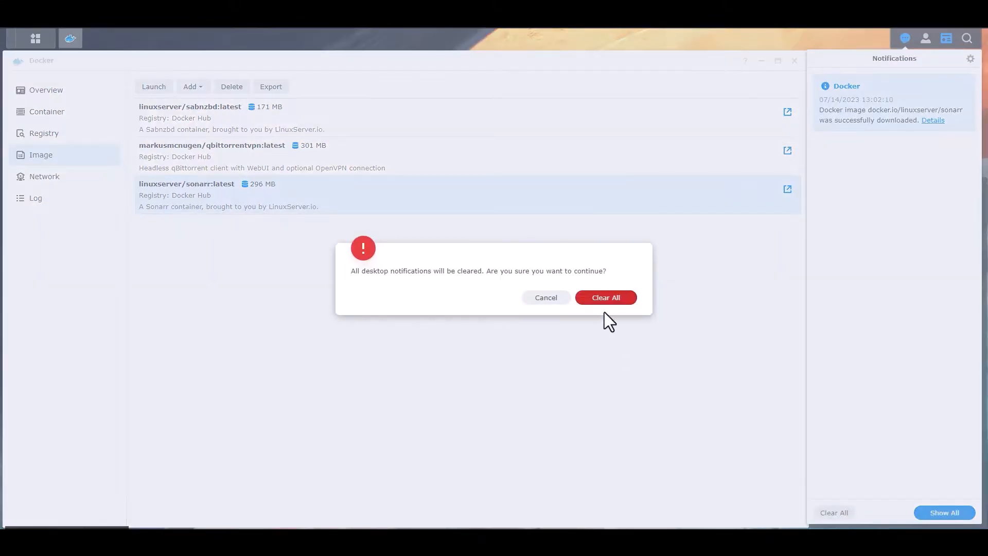
pyautogui.click(605, 297)
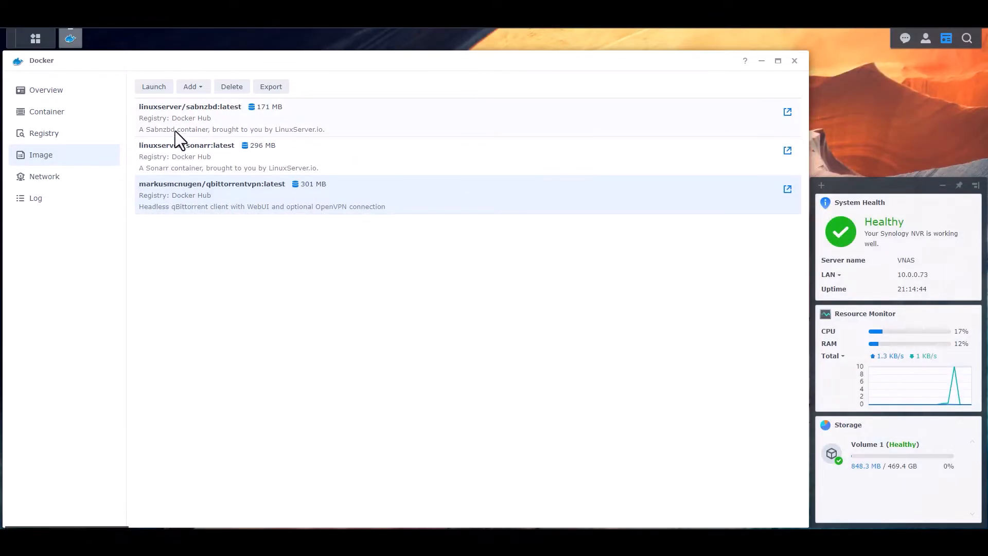
# Launch a new container from the linuxserver/sonarr:latest image, using the bridge network
pyautogui.click(190, 154)
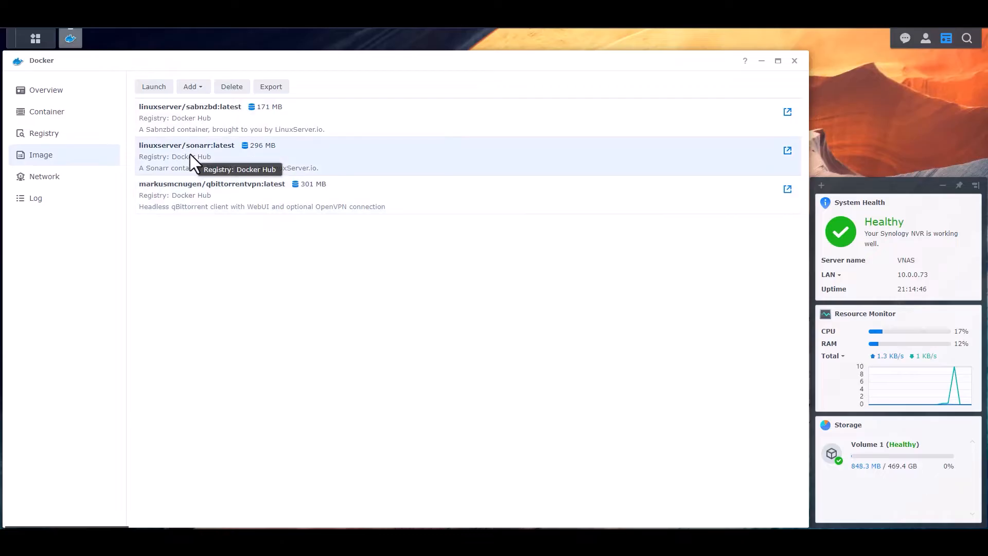
pyautogui.click(153, 87)
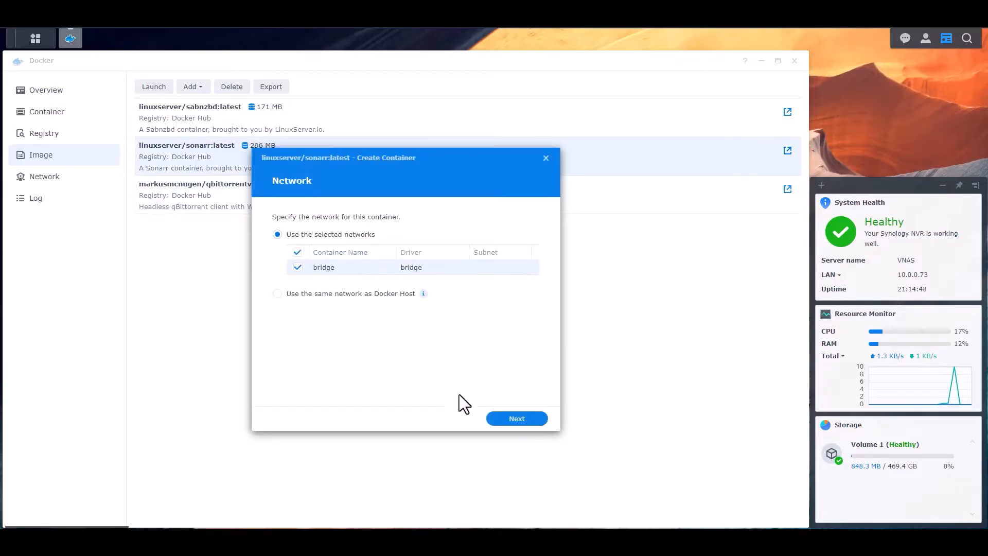
pyautogui.click(522, 421)
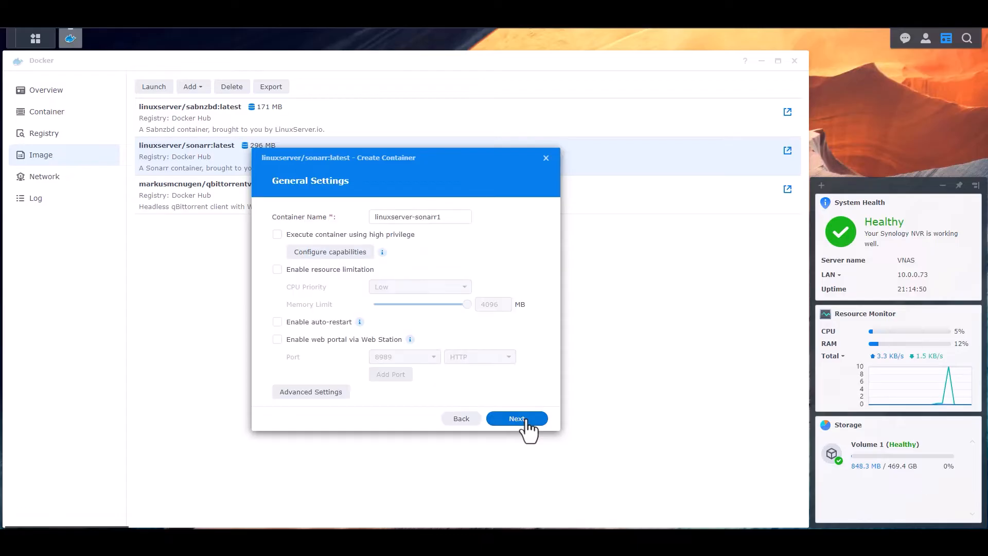
# Name the container Sonarr, then enable resource limitation and auto-restart
pyautogui.moveTo(418, 218); pyautogui.dragTo(293, 212)
pyautogui.write('Sonarr')
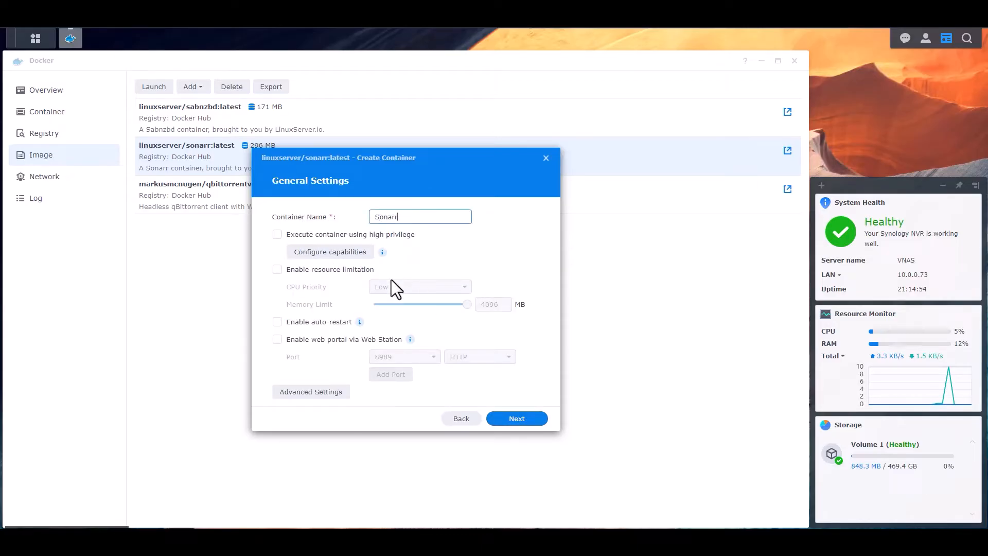
pyautogui.click(293, 275)
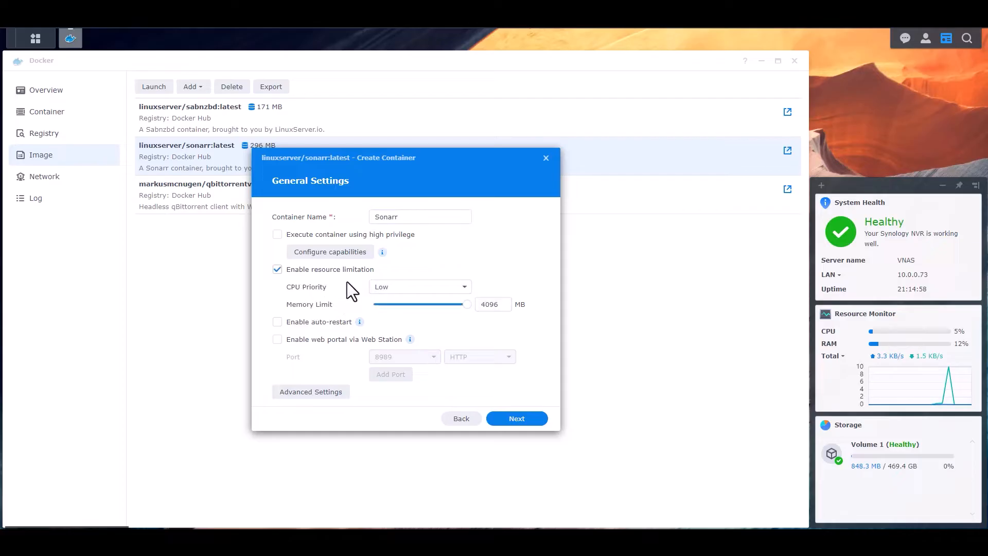
pyautogui.click(308, 322)
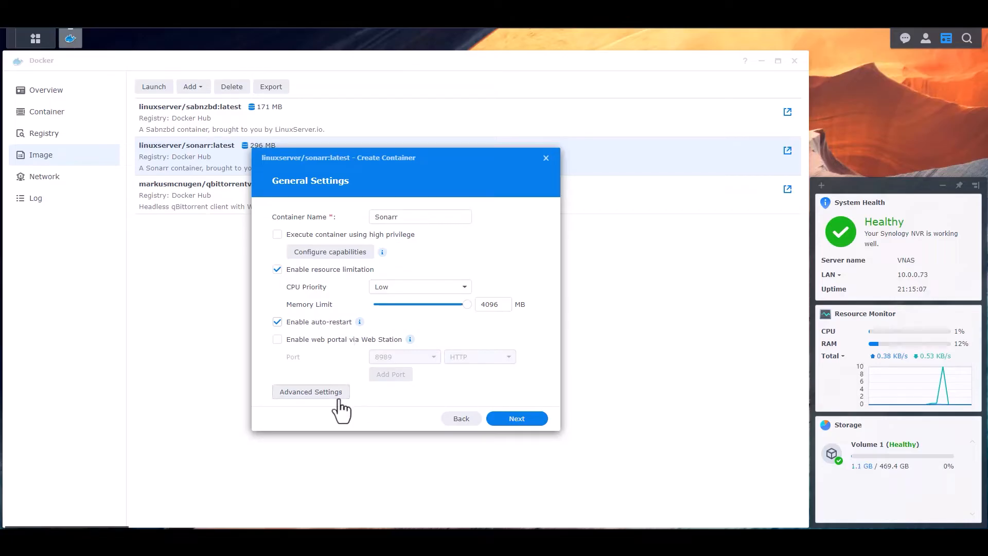
# In the container's advanced settings, add three environment variable rows and fill the first with PUID set to 1026
pyautogui.click(306, 394)
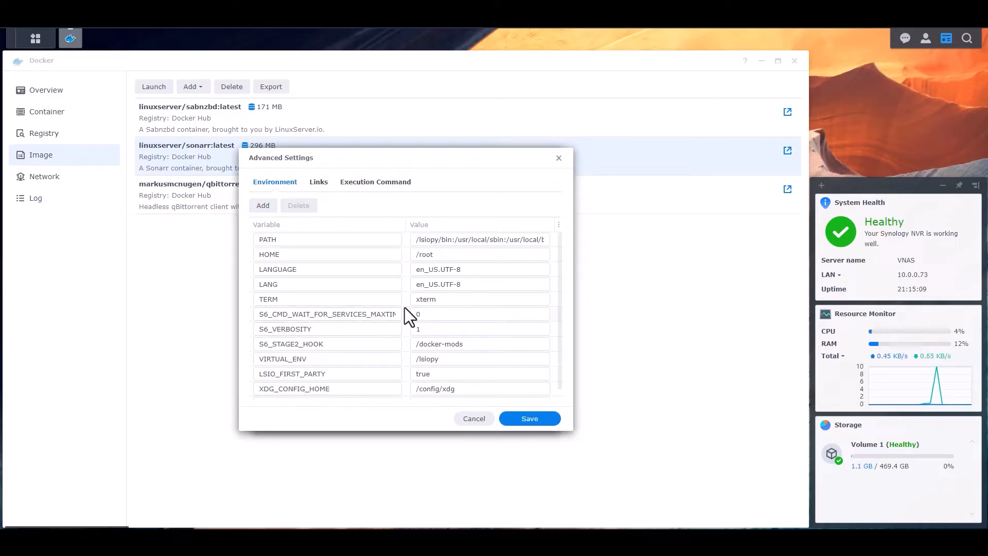
pyautogui.scroll(-1, 427, 303)
pyautogui.scroll(1, 322, 339)
pyautogui.scroll(-1, 333, 321)
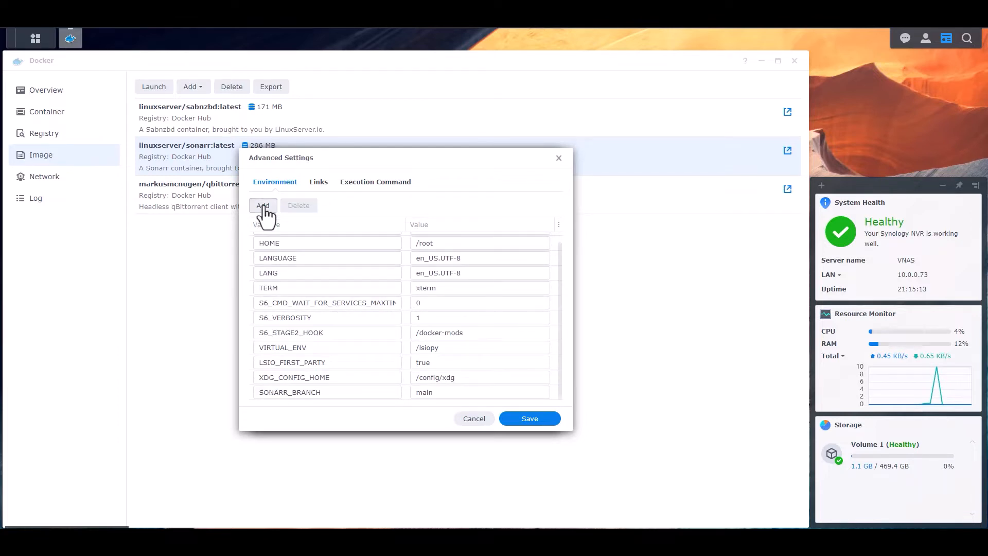
pyautogui.scroll(-3, 364, 339)
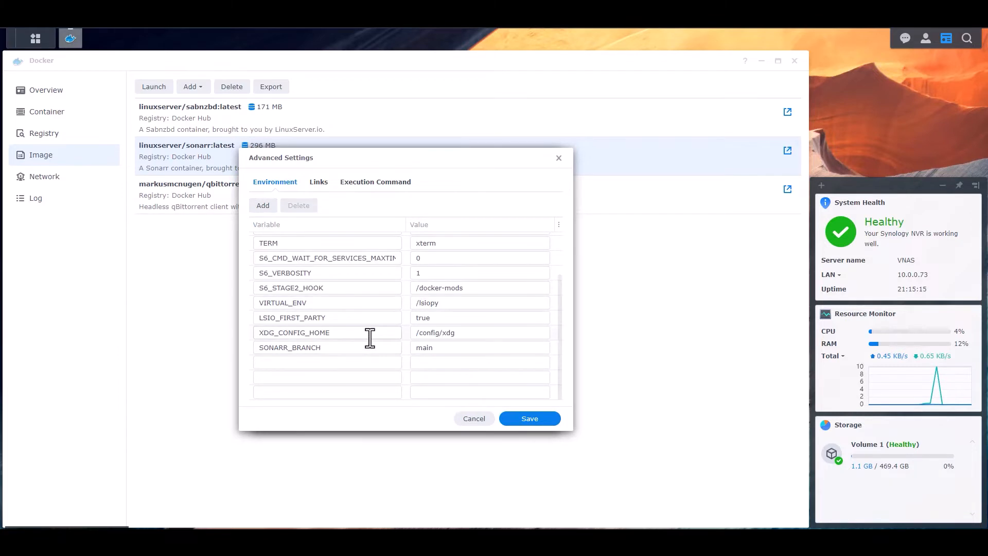
pyautogui.click(297, 363)
pyautogui.write('PUID')
pyautogui.press('Tab')
pyautogui.write('1026')
# Add the environment variables PGID with value 100 and TZ with value America/New_York, and save the advanced settings
pyautogui.press('Tab')
pyautogui.write('PGID')
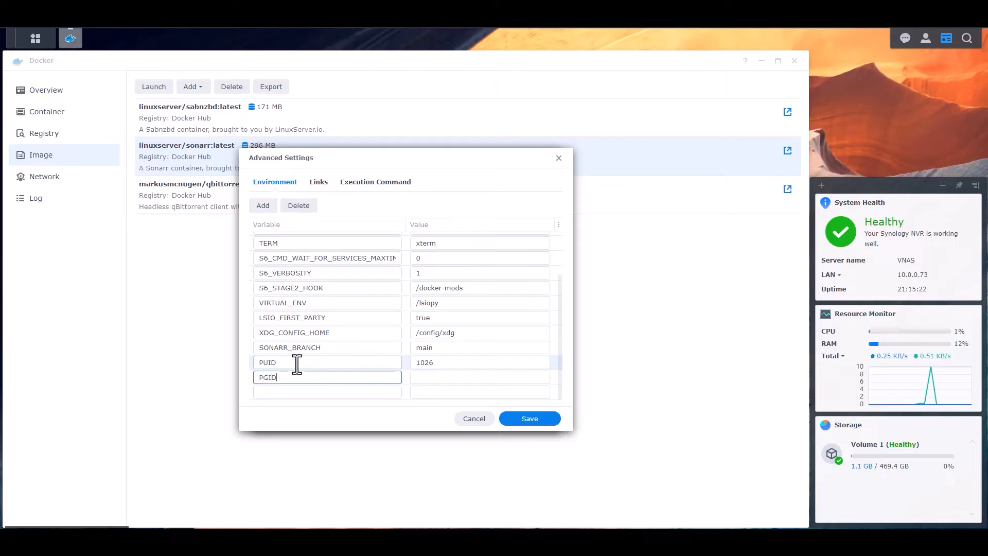
pyautogui.press('Tab')
pyautogui.write('100')
pyautogui.press('Tab')
pyautogui.write('TZ')
pyautogui.press('Tab')
pyautogui.write('Ameri')
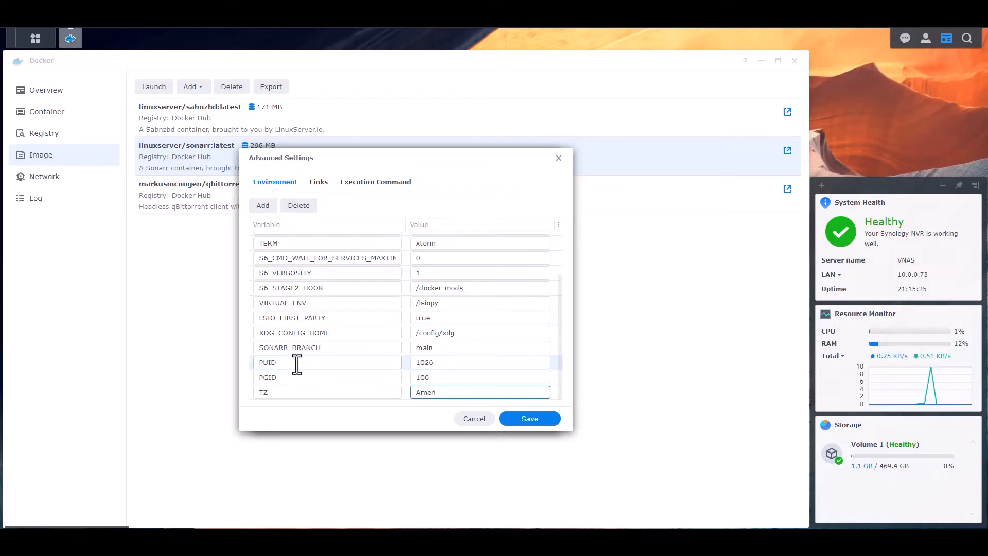
pyautogui.write('ca/New_York')
pyautogui.click(514, 419)
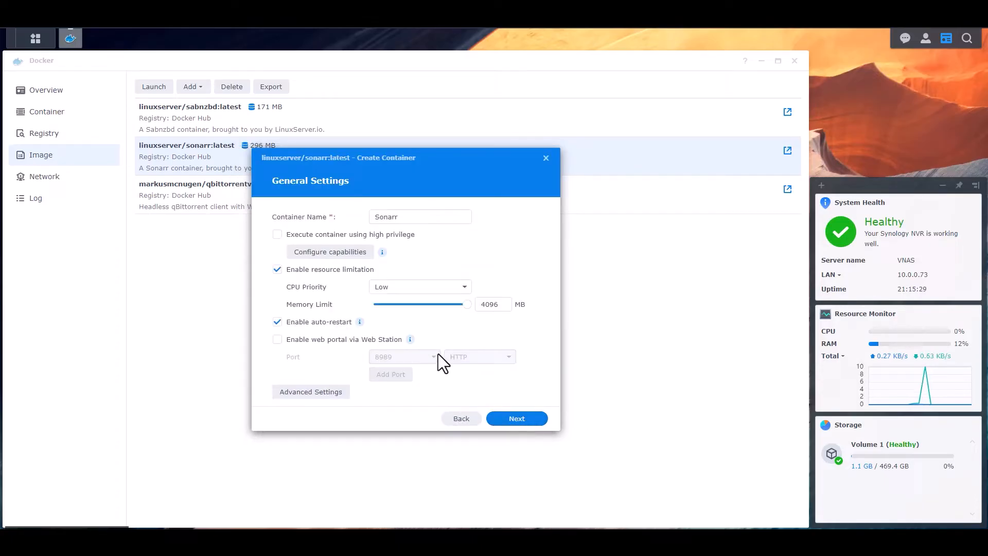
# Map local port 8082 to the container's TCP port 8989 and continue to the volume settings
pyautogui.click(533, 421)
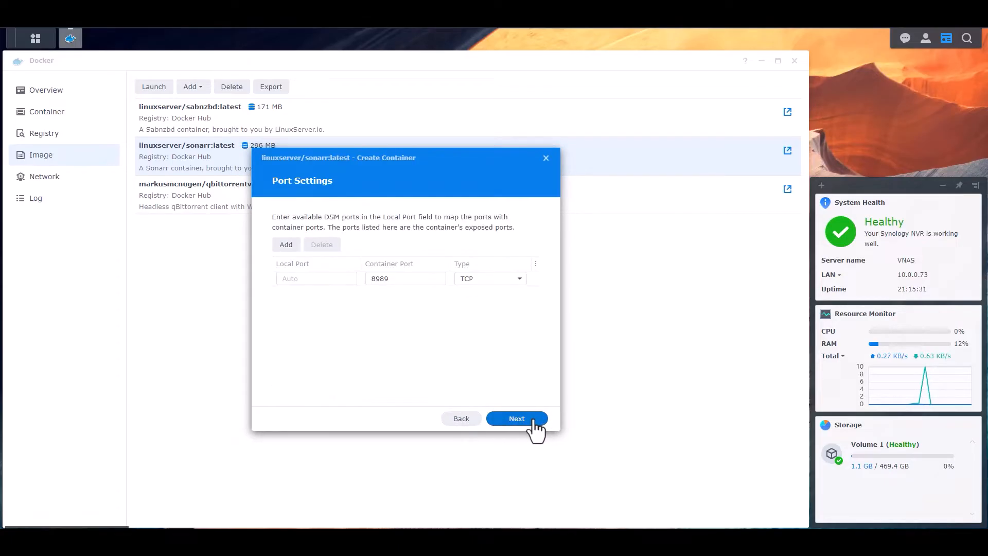
pyautogui.click(315, 280)
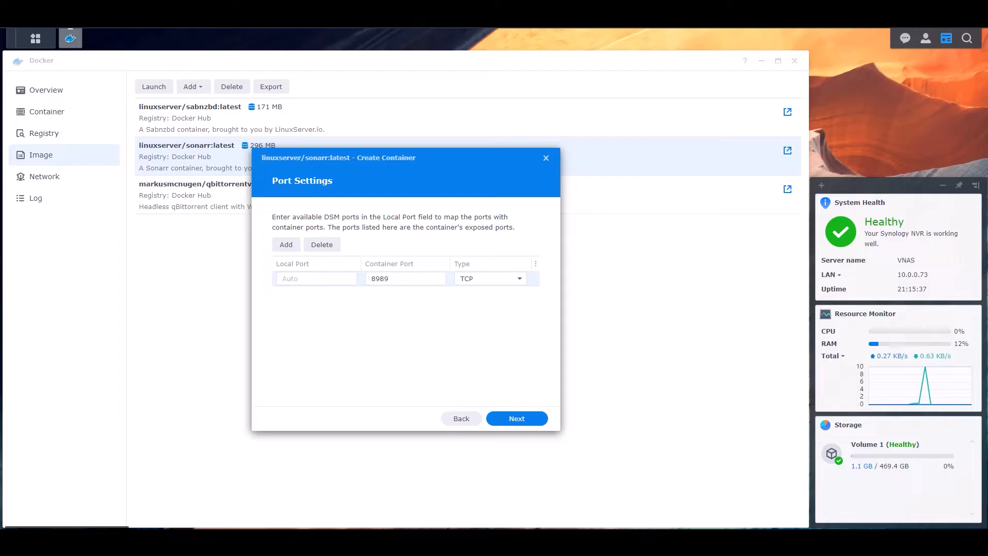
pyautogui.click(310, 280)
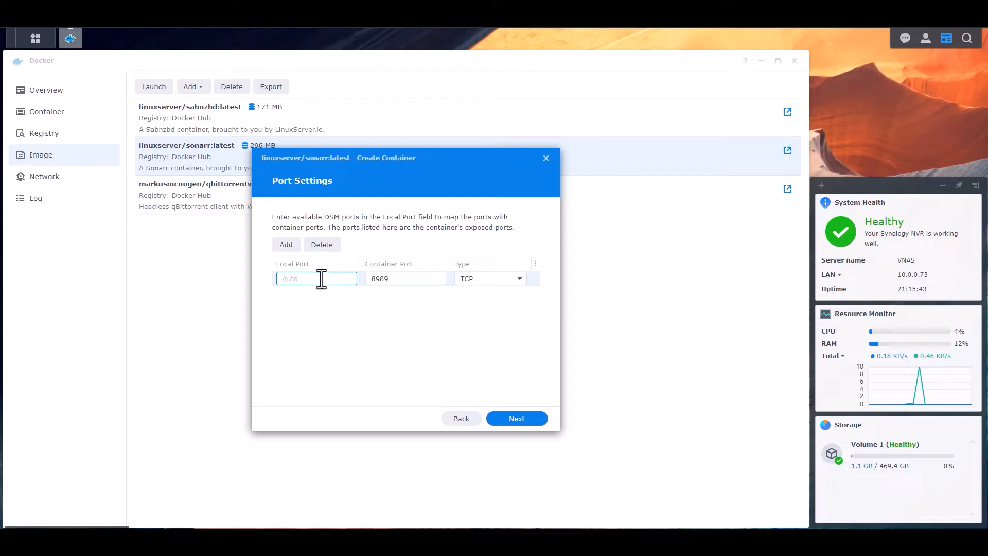
pyautogui.click(400, 284)
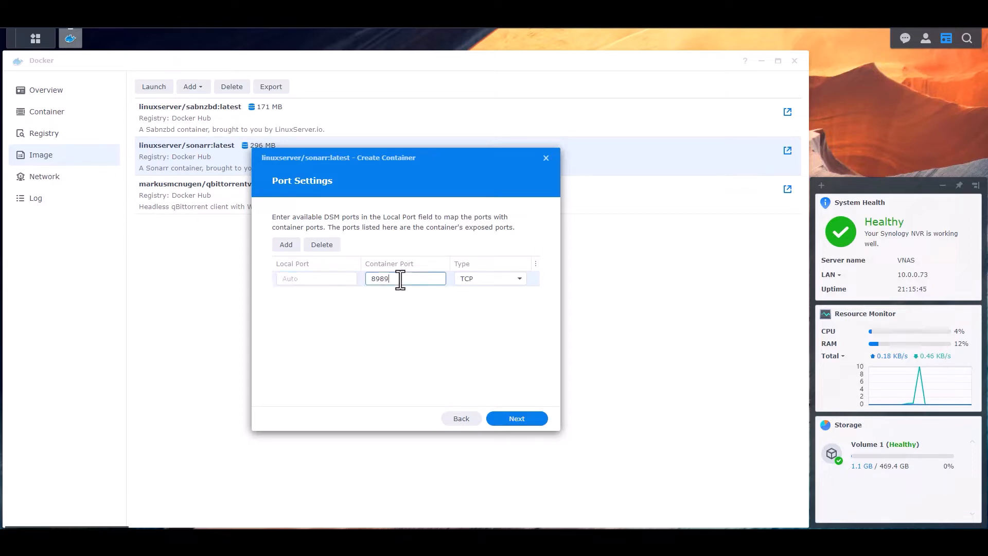
pyautogui.click(320, 279)
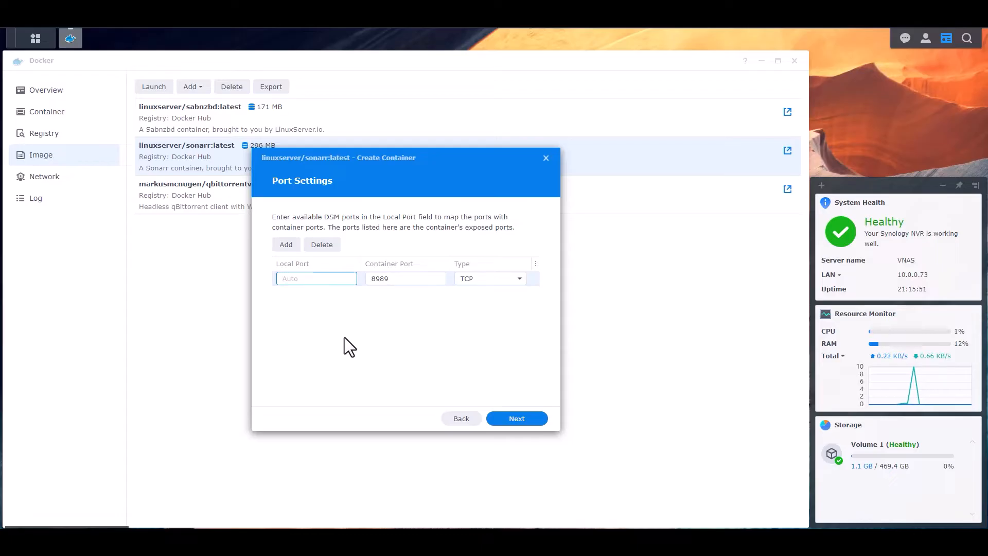
pyautogui.write('8082')
pyautogui.doubleClick(287, 279)
pyautogui.click(397, 327)
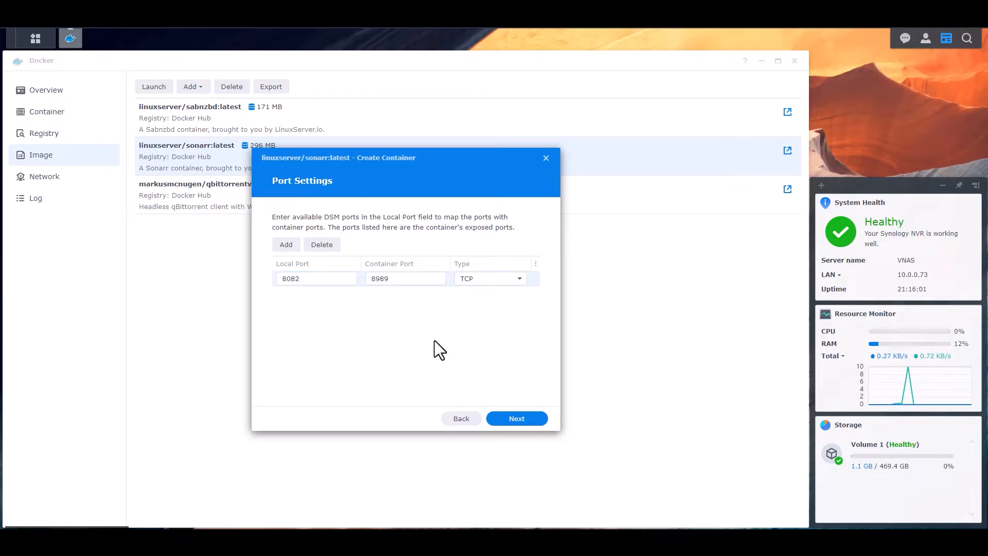
pyautogui.click(529, 427)
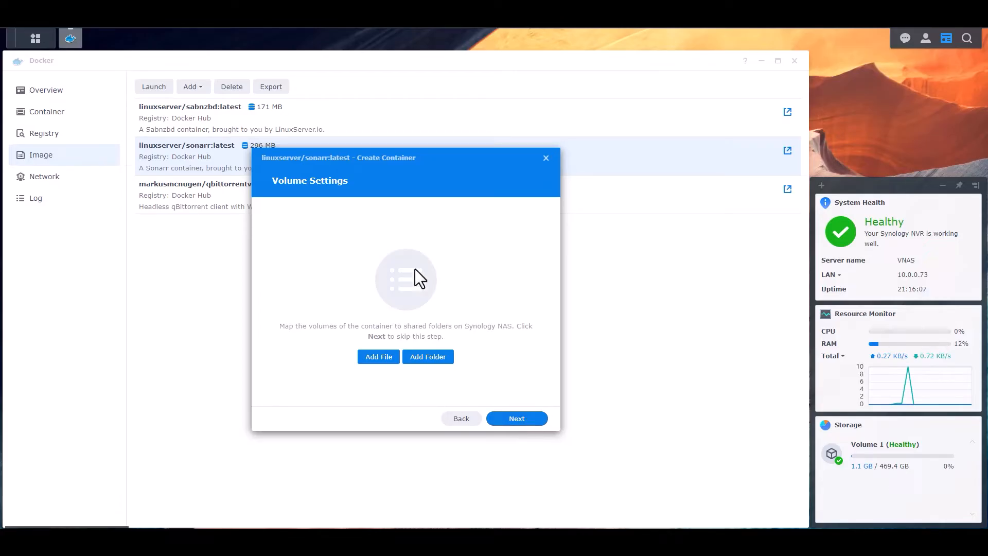
# Create a folder named Sonarr inside docker/Configs and add it to the container's volume mappings
pyautogui.click(431, 358)
pyautogui.click(401, 224)
pyautogui.click(409, 238)
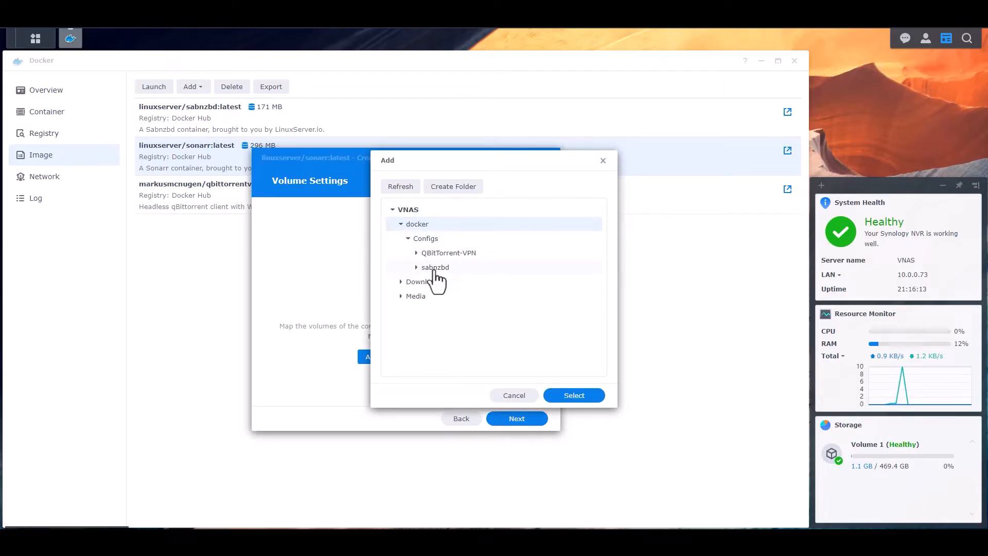
pyautogui.click(430, 239)
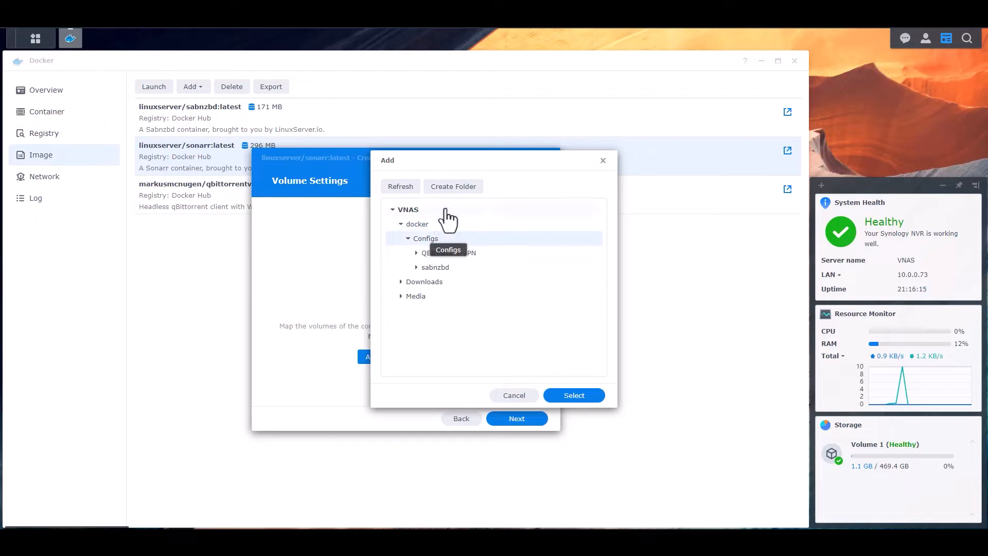
pyautogui.click(452, 188)
pyautogui.write('Sonarr')
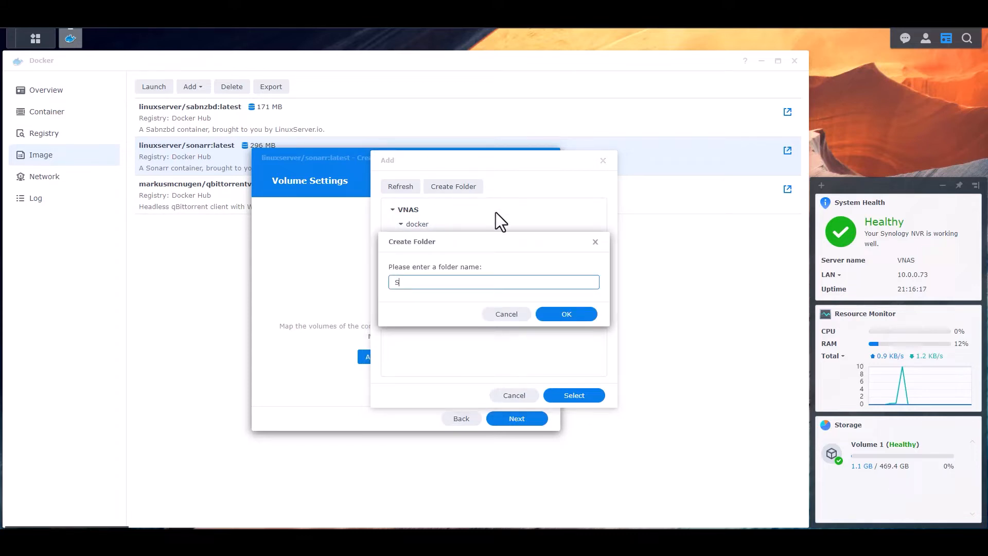
pyautogui.click(575, 318)
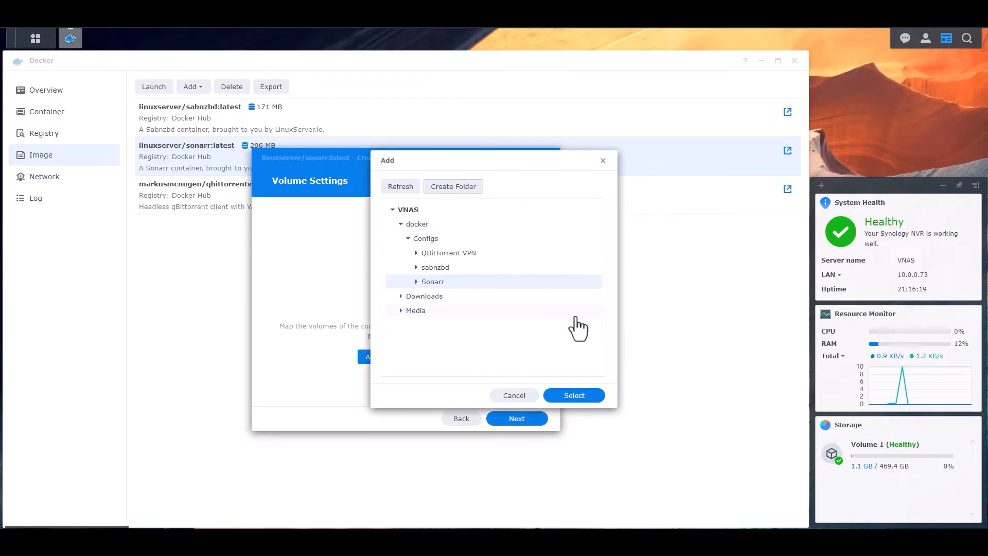
pyautogui.click(599, 396)
# Add the Downloads/completed/sonarr folder to the container's volume mappings
pyautogui.click(336, 235)
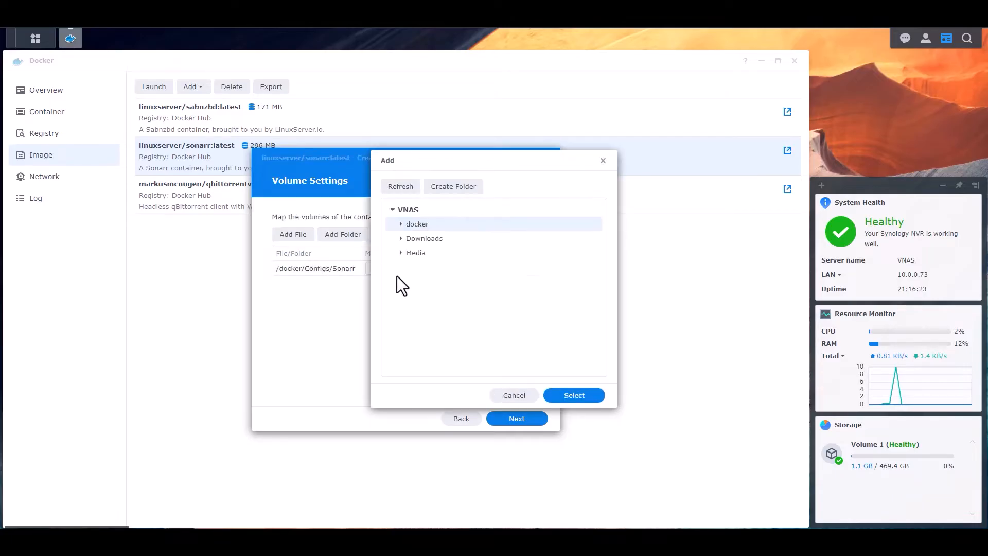
pyautogui.click(402, 238)
pyautogui.click(409, 253)
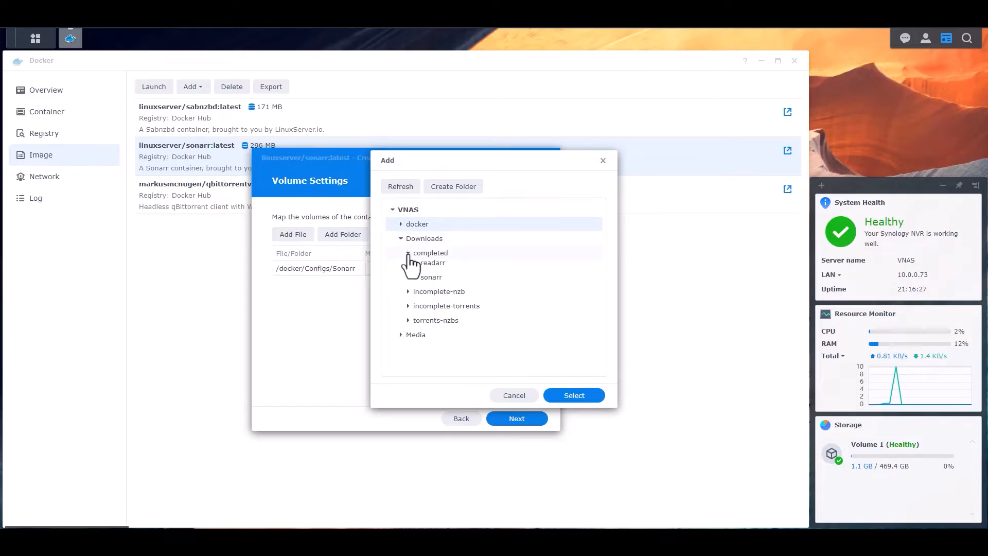
pyautogui.click(442, 325)
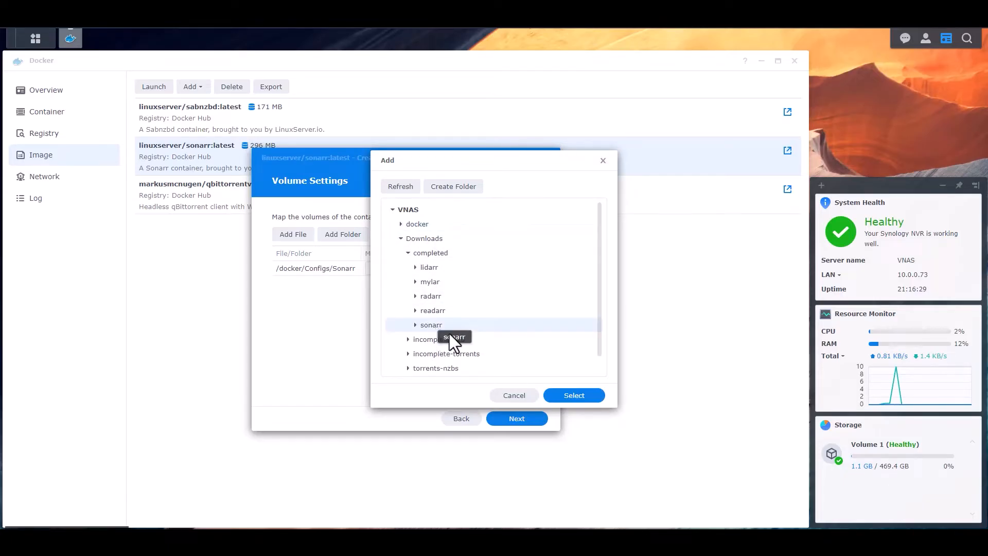
pyautogui.click(575, 396)
# Add the TV and Anime folders from the Media share to the container's volume mappings
pyautogui.click(348, 236)
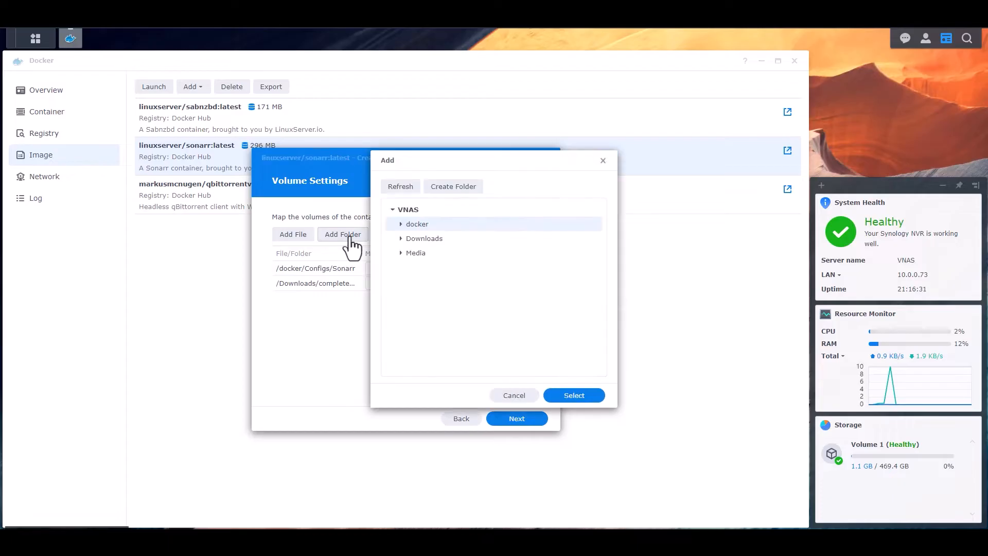
pyautogui.click(401, 254)
pyautogui.click(420, 326)
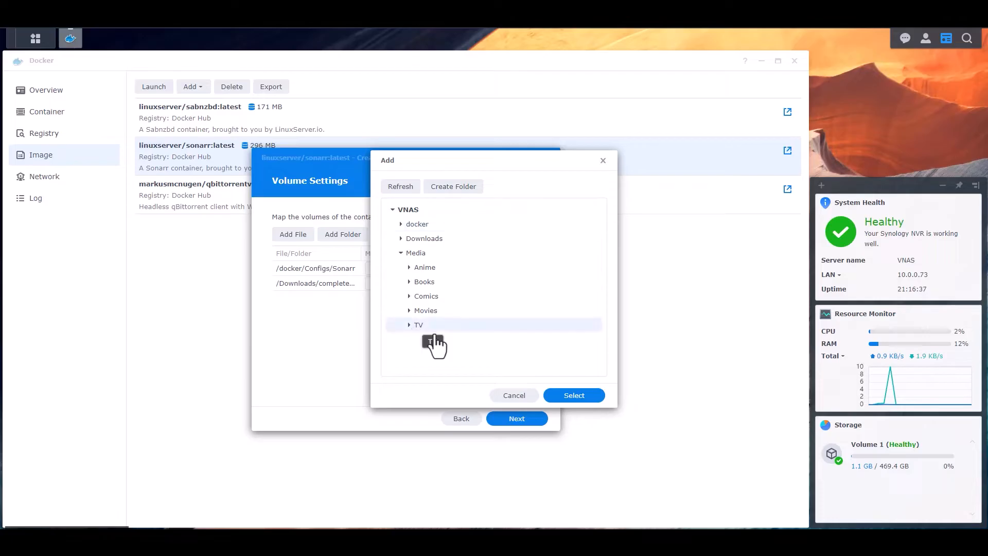
pyautogui.click(571, 396)
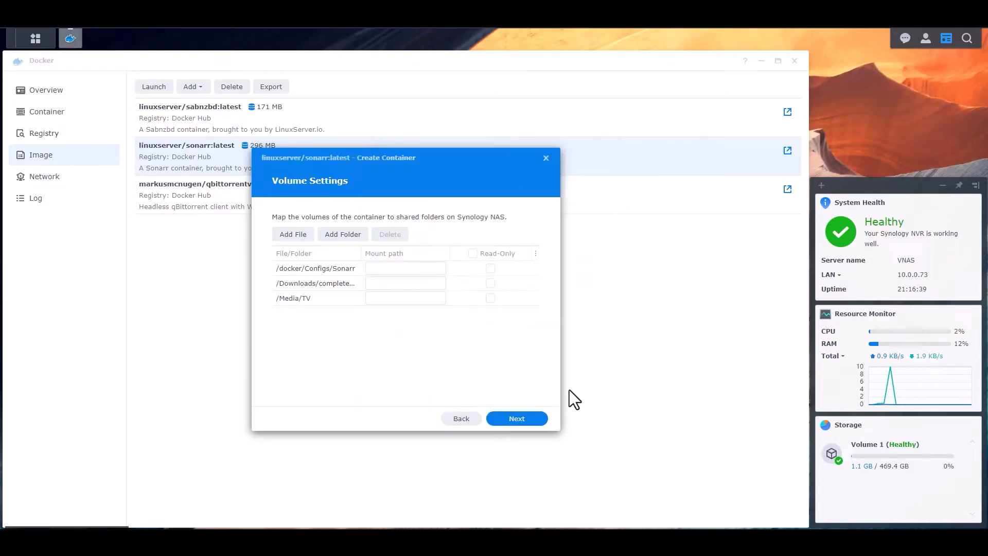
pyautogui.click(350, 236)
pyautogui.click(401, 252)
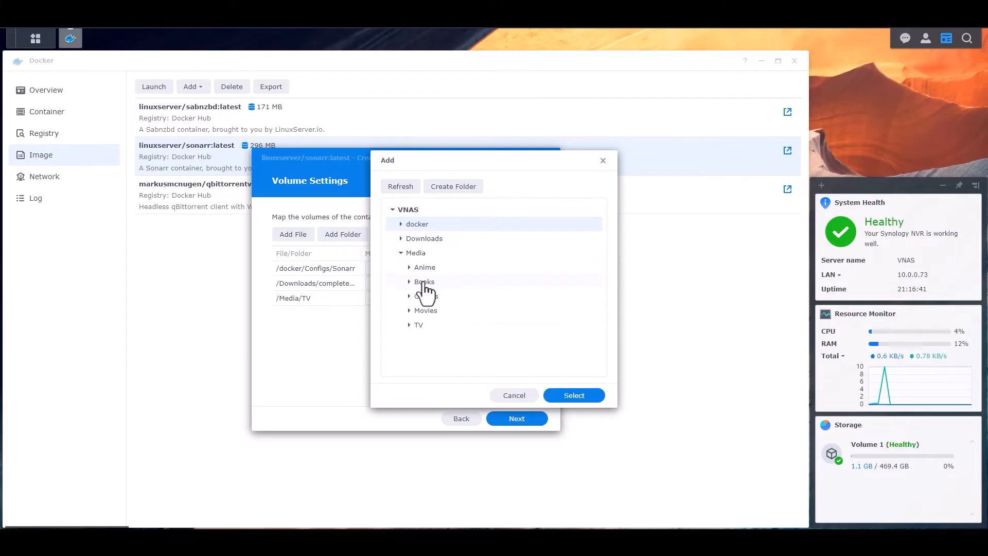
pyautogui.click(422, 268)
pyautogui.click(575, 396)
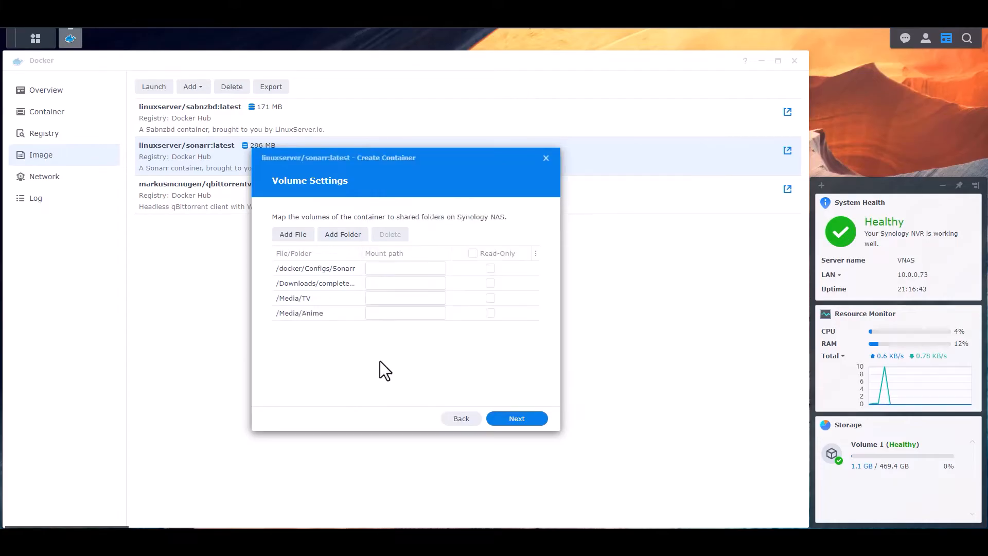
# Set the mount paths to /config for Configs/Sonarr, /downloads for the completed downloads folder, /TV for Media/TV and /Anime for Media/Anime
pyautogui.click(399, 268)
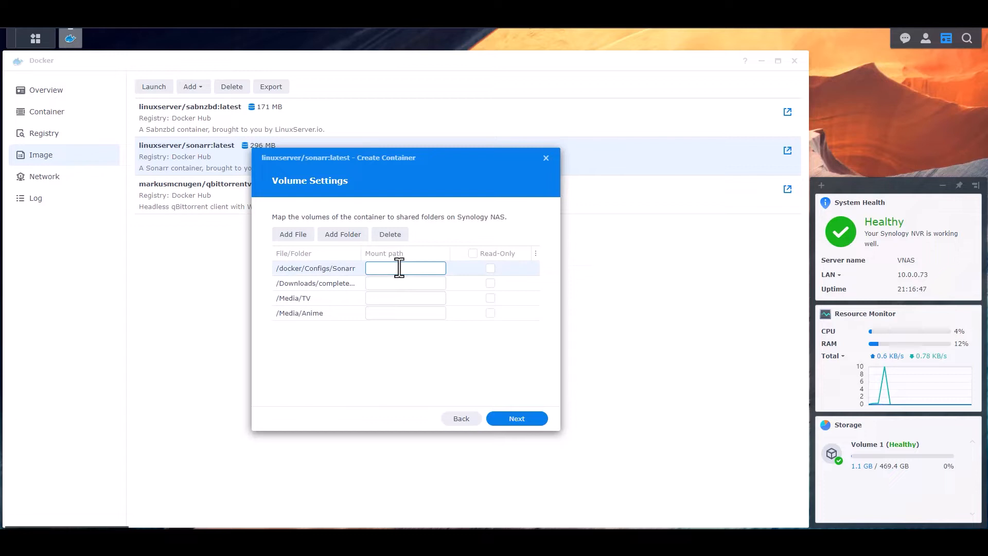
pyautogui.write('/config')
pyautogui.press('Tab')
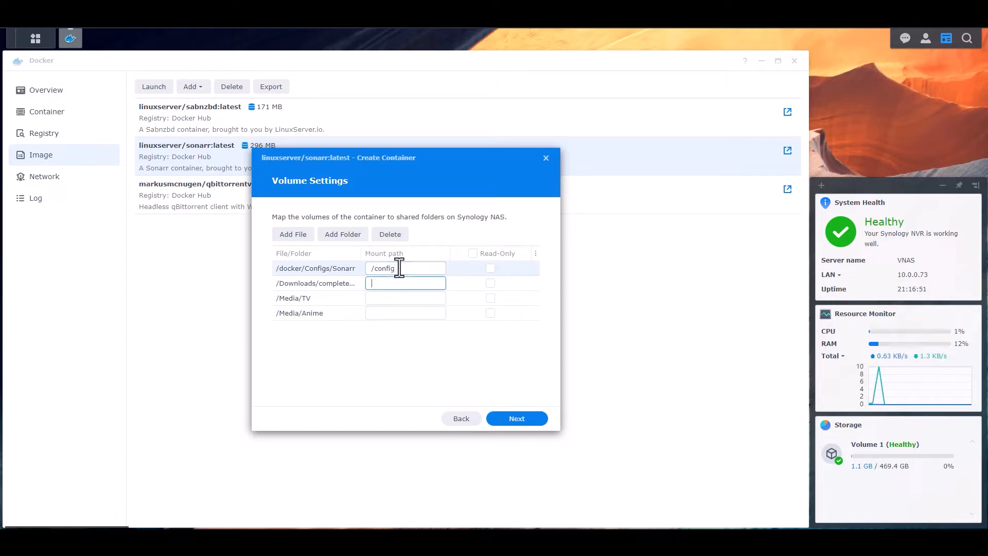
pyautogui.write('/downloads')
pyautogui.press('Tab')
pyautogui.write('/T')
pyautogui.press('Tab')
pyautogui.write('/Anime')
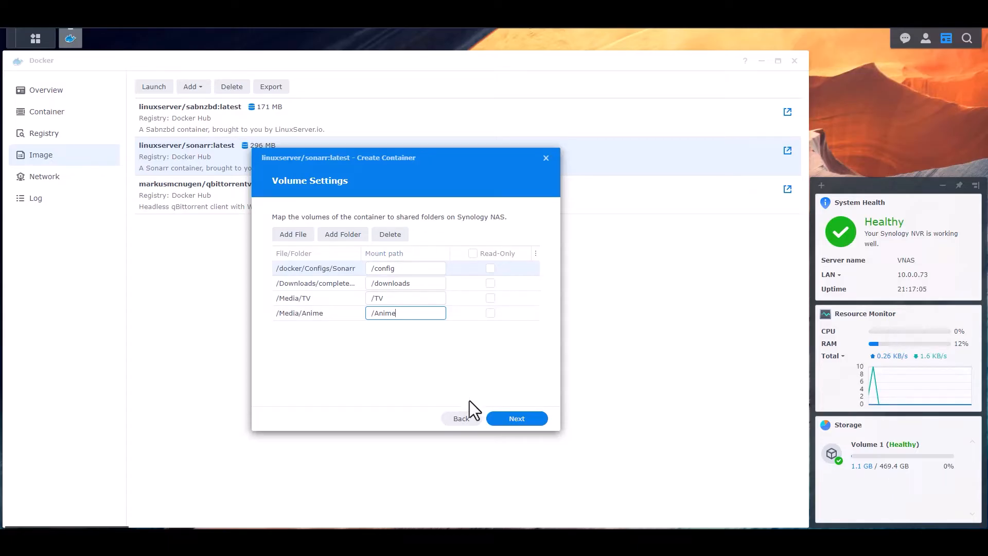
# Continue to the summary, review the container settings, and finish the wizard with the container set to run
pyautogui.click(521, 418)
pyautogui.scroll(-5, 416, 299)
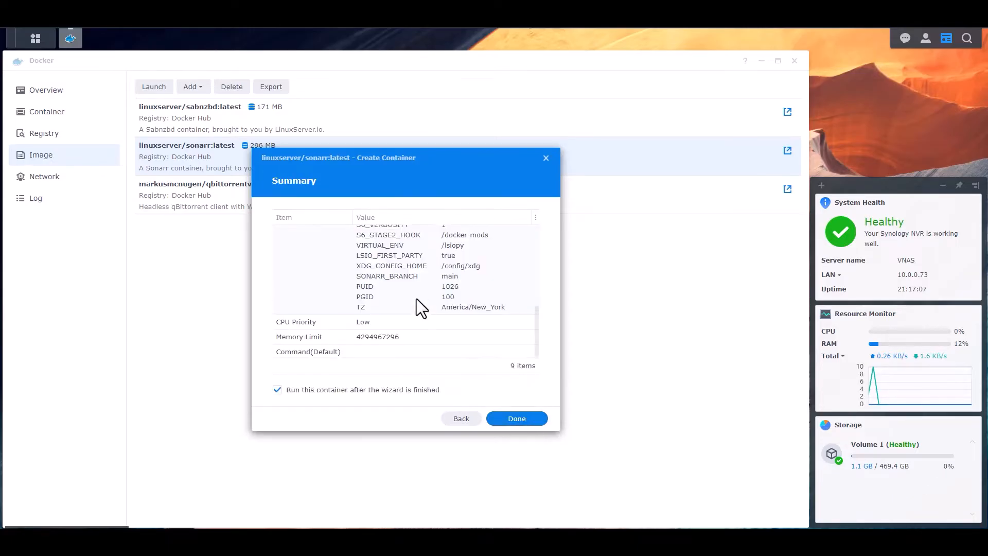
pyautogui.scroll(5, 423, 314)
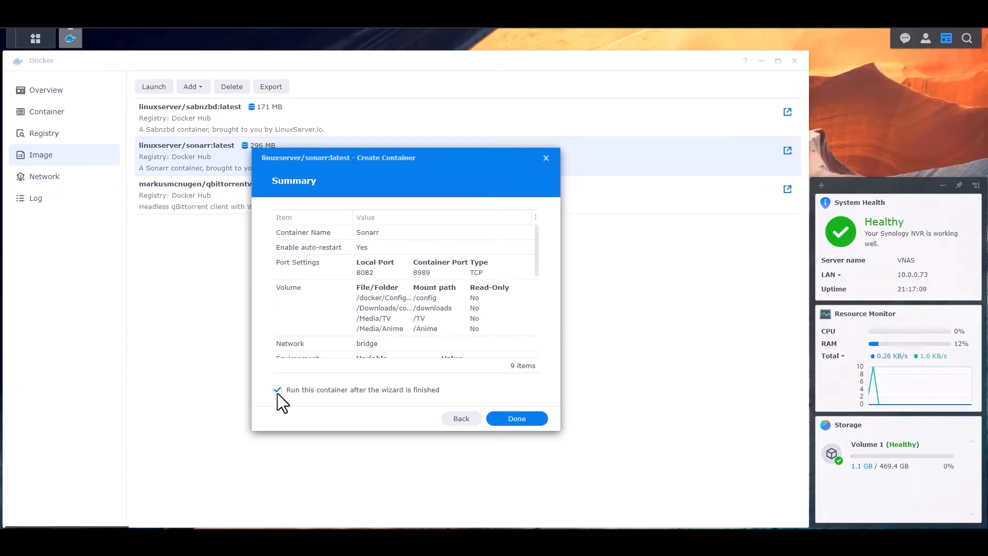
pyautogui.click(516, 418)
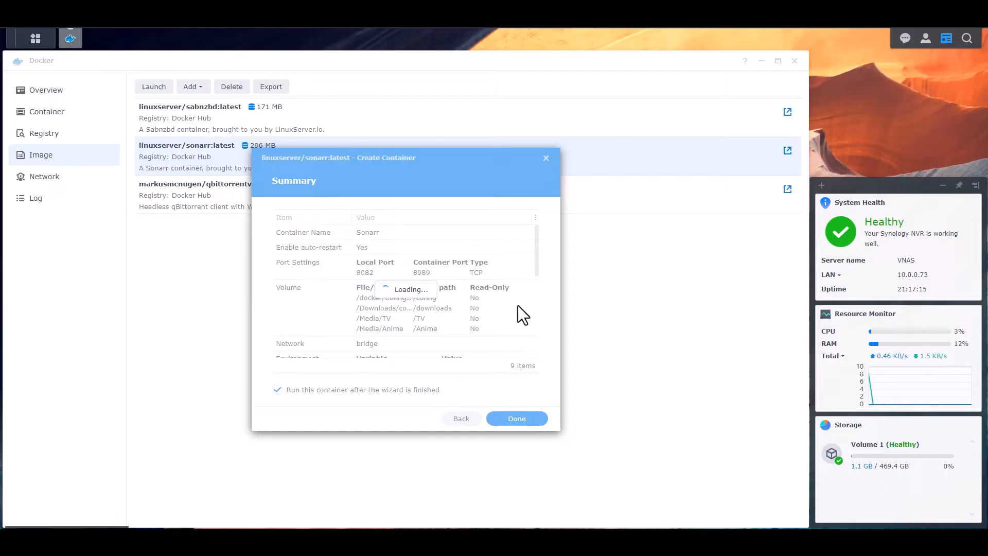
# Open the Sonarr container's details from the container list and show its log
pyautogui.click(45, 113)
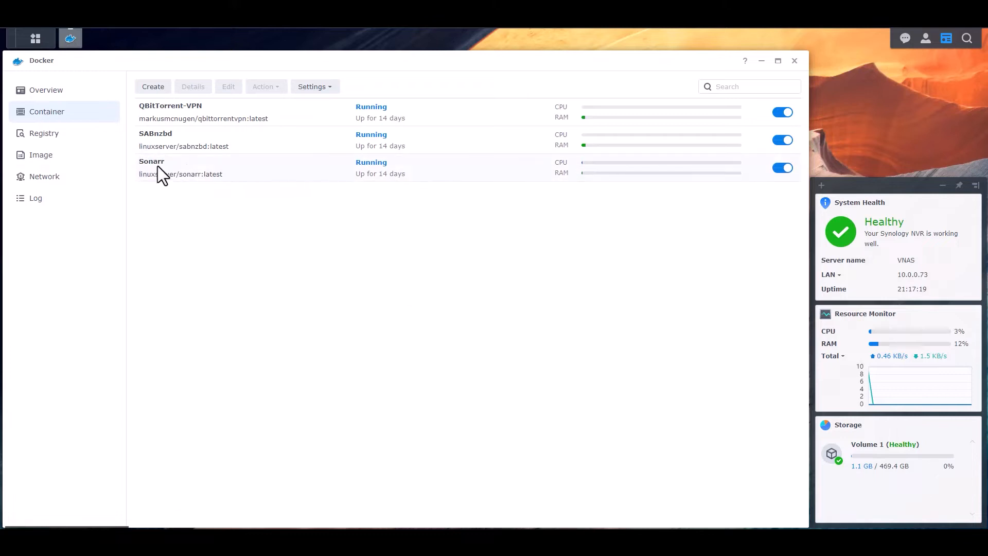
pyautogui.click(183, 165)
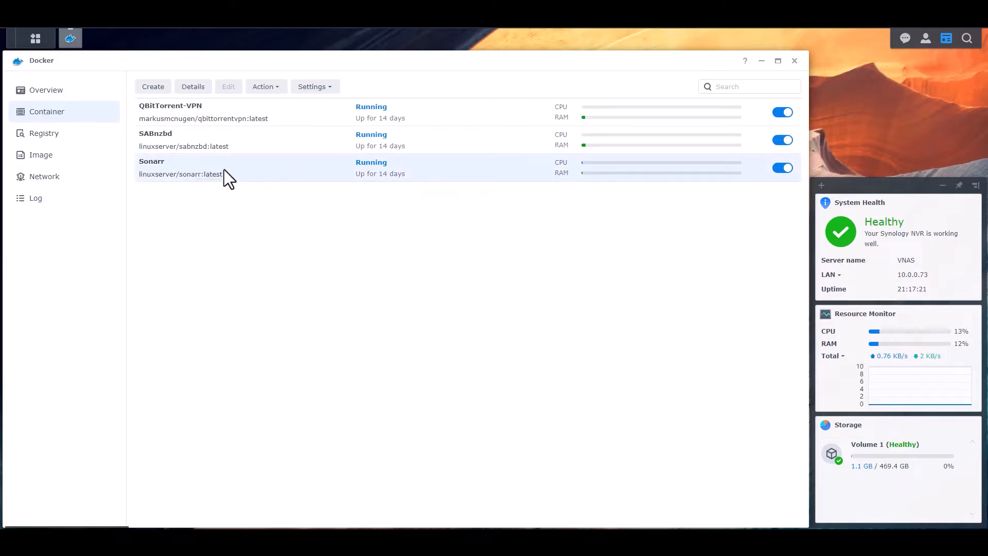
pyautogui.click(191, 88)
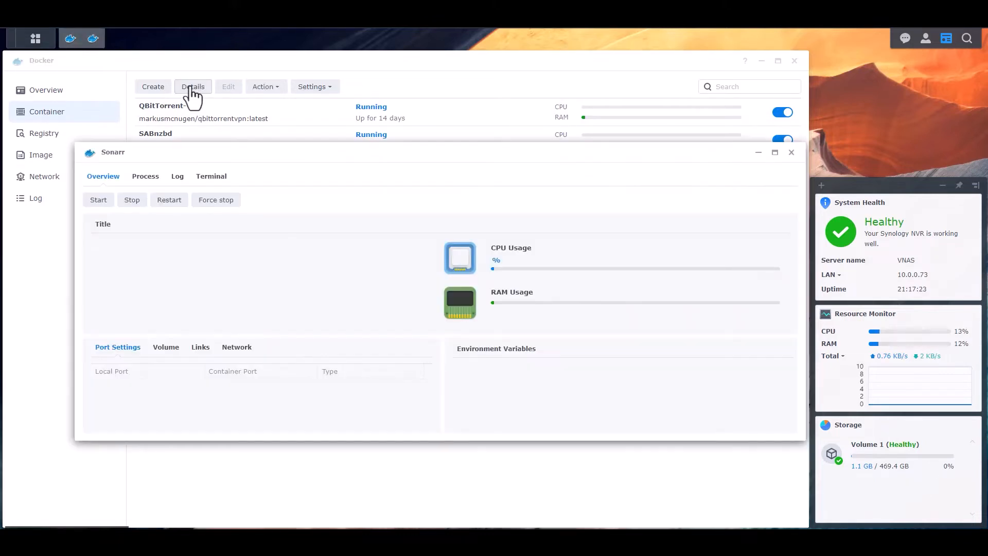
pyautogui.click(181, 180)
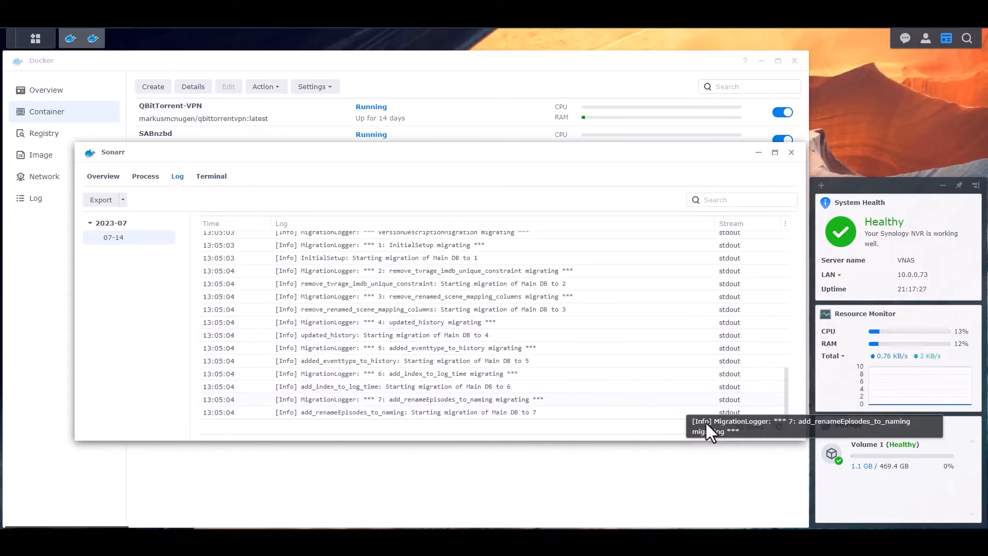
# Refresh the Sonarr log repeatedly to check the database migration and web server startup, and close the container details
pyautogui.click(780, 427)
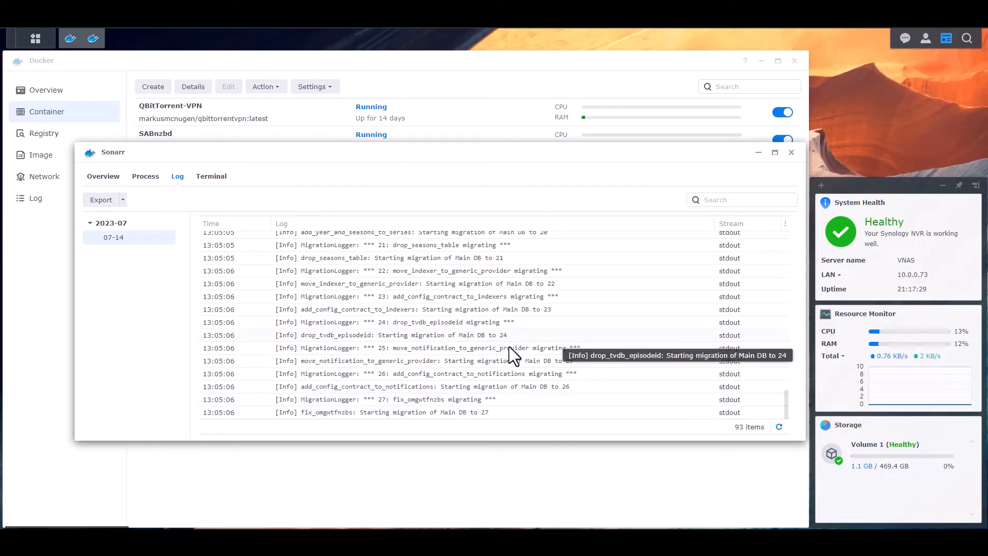
pyautogui.click(779, 428)
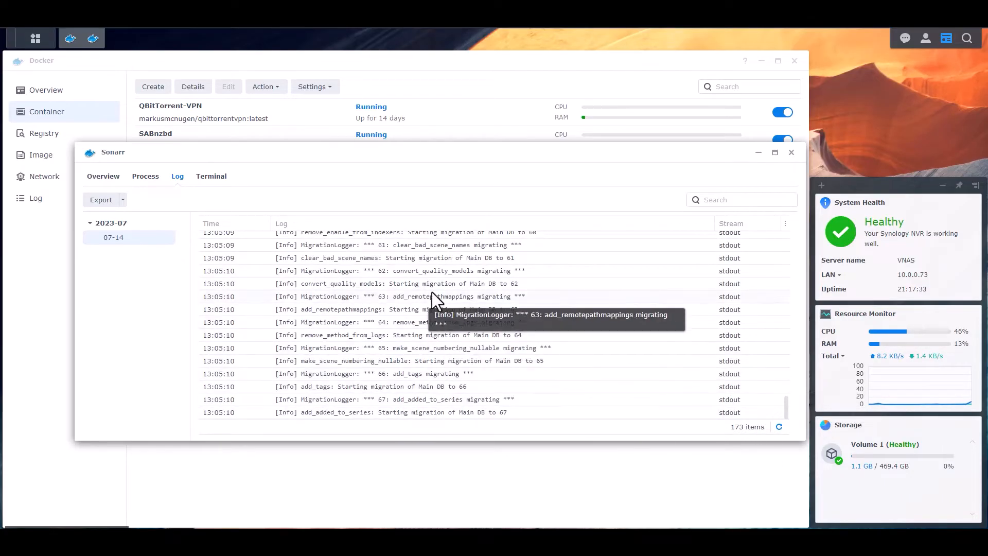
pyautogui.click(778, 427)
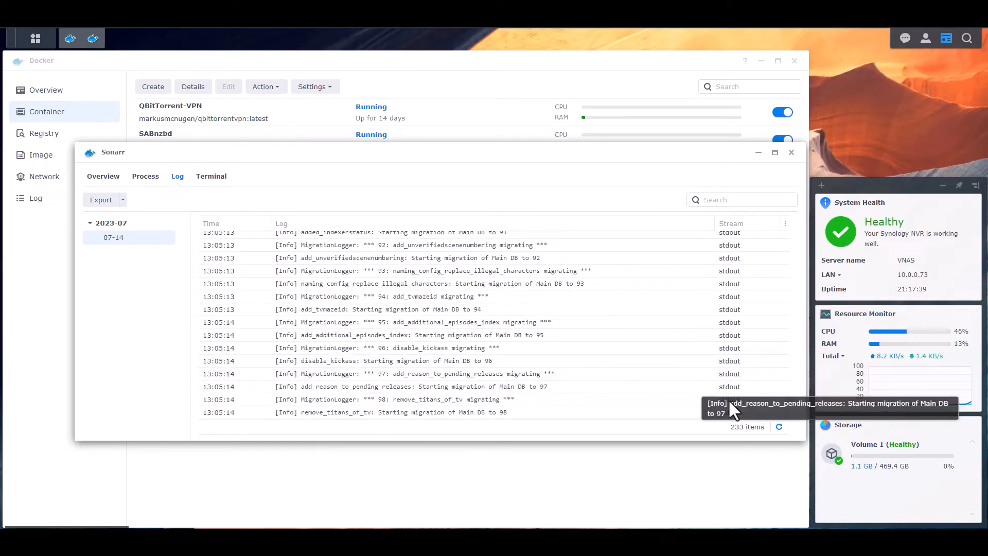
pyautogui.click(779, 428)
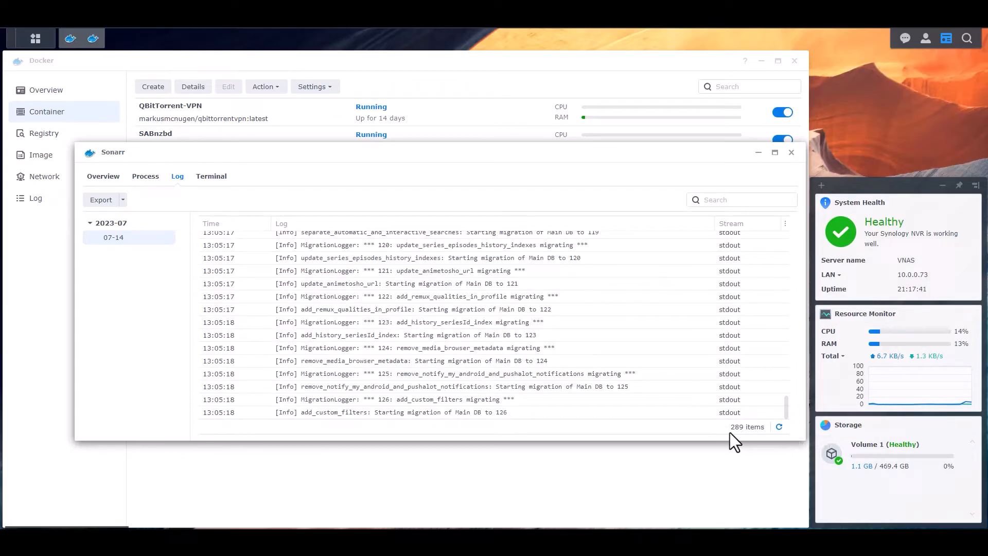
pyautogui.click(779, 428)
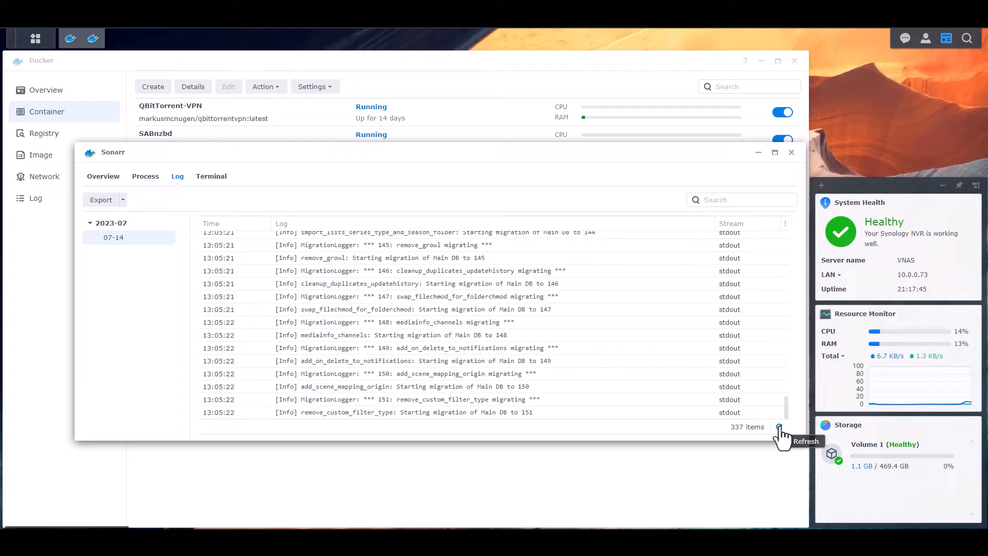
pyautogui.click(780, 428)
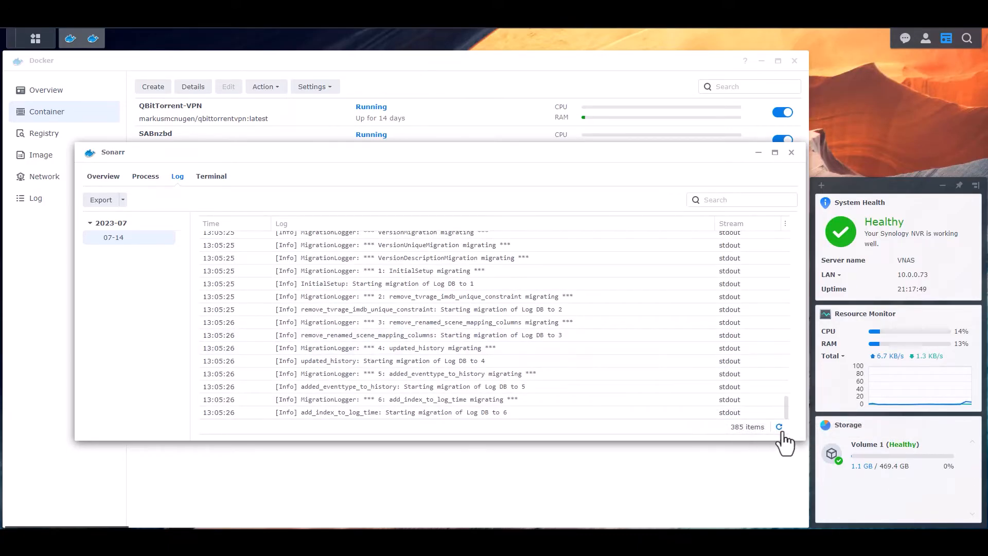
pyautogui.click(779, 428)
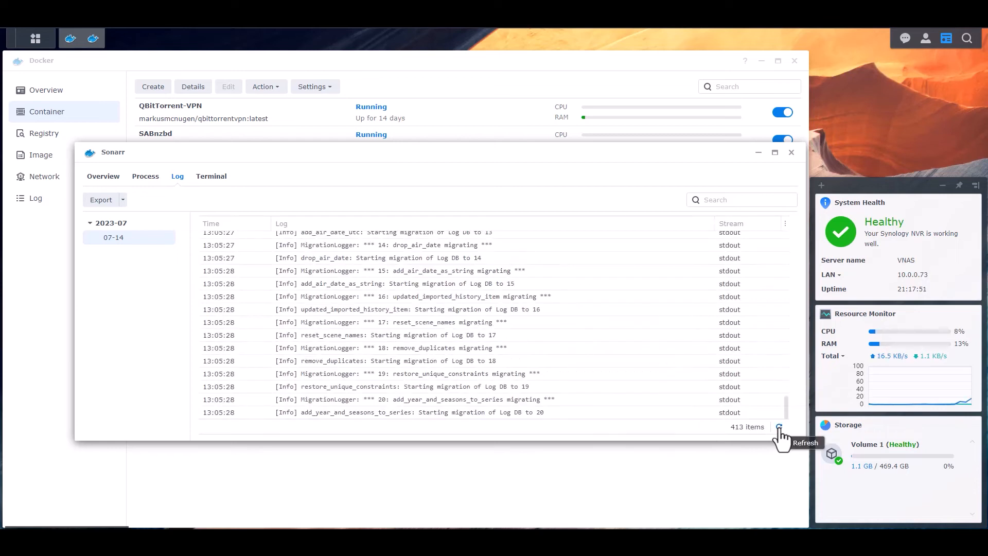
pyautogui.click(779, 428)
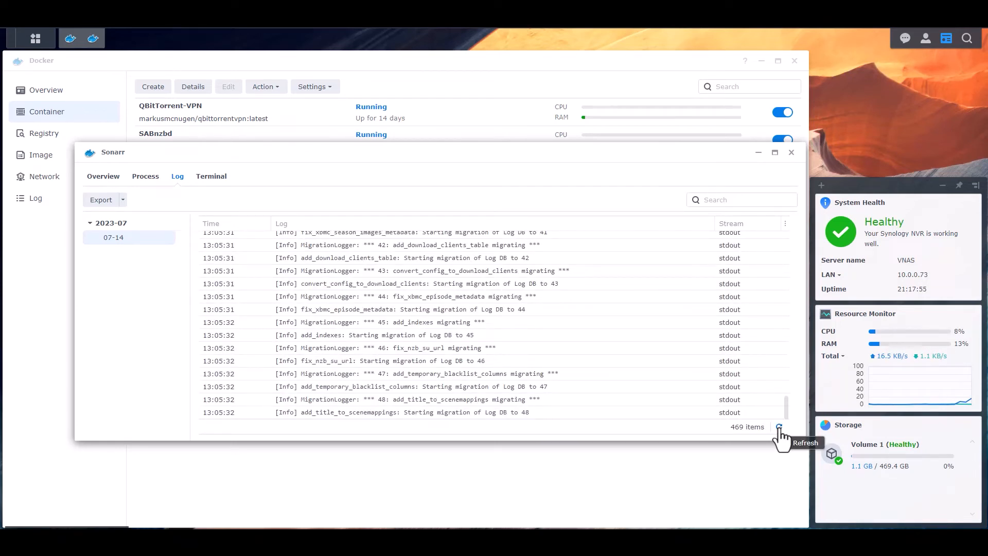
pyautogui.click(780, 428)
pyautogui.click(780, 428)
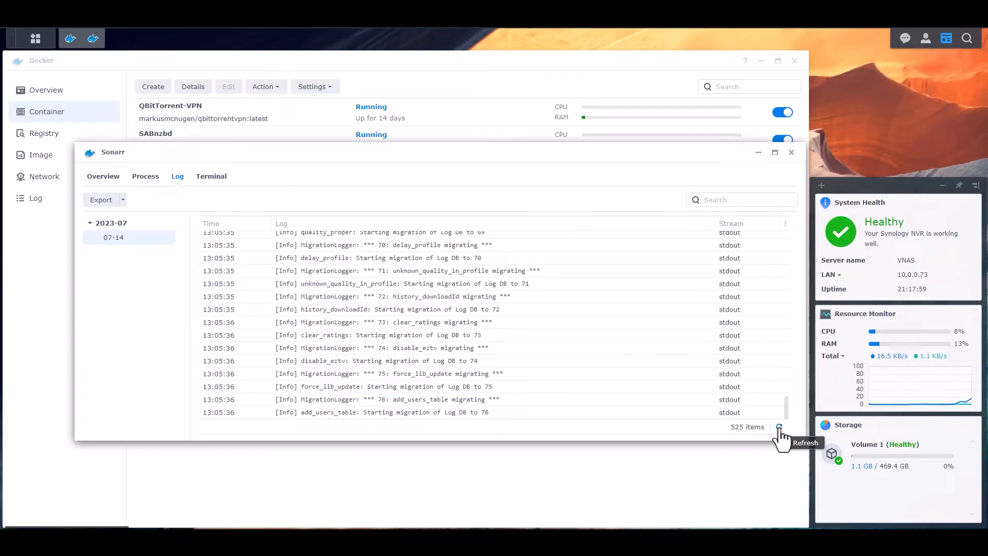
pyautogui.click(779, 428)
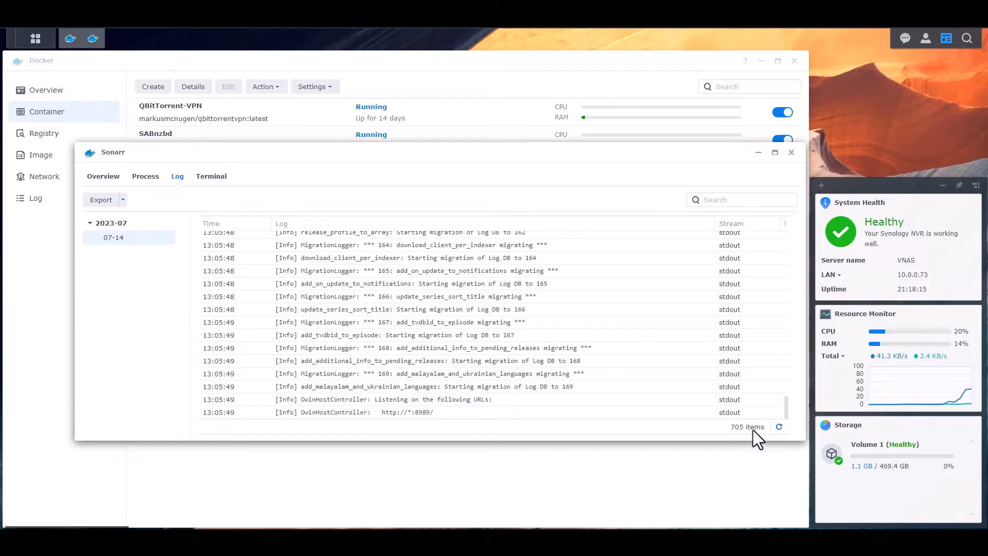
pyautogui.click(779, 428)
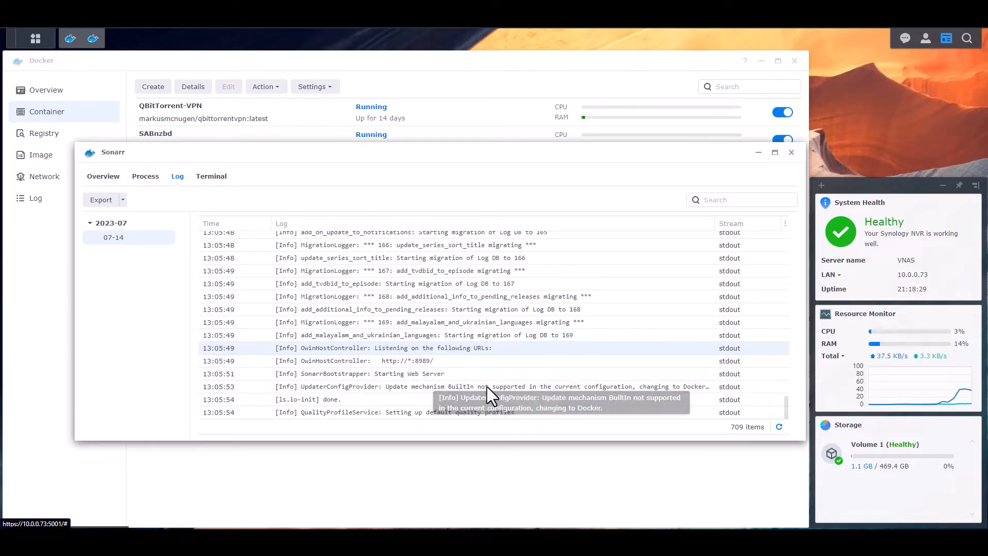
pyautogui.click(779, 427)
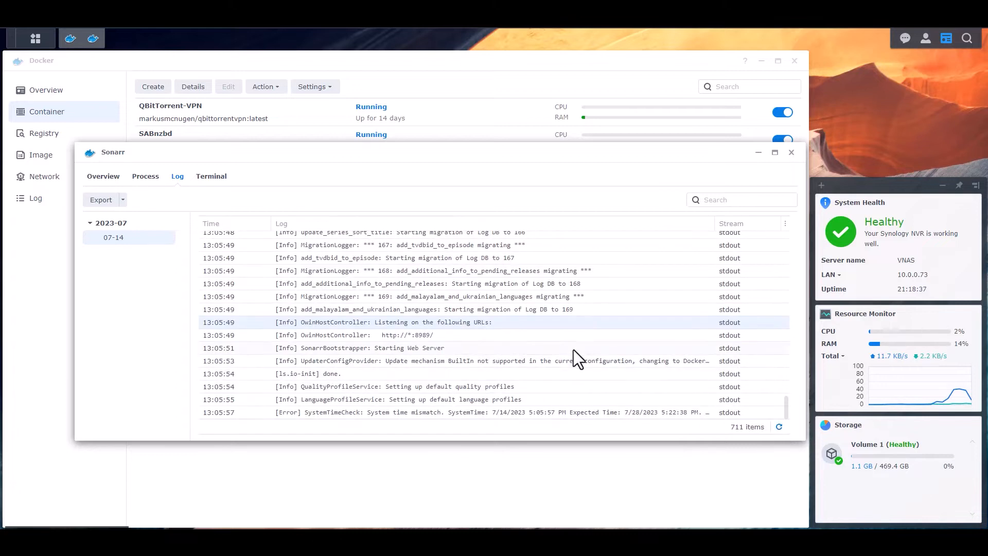
pyautogui.click(791, 152)
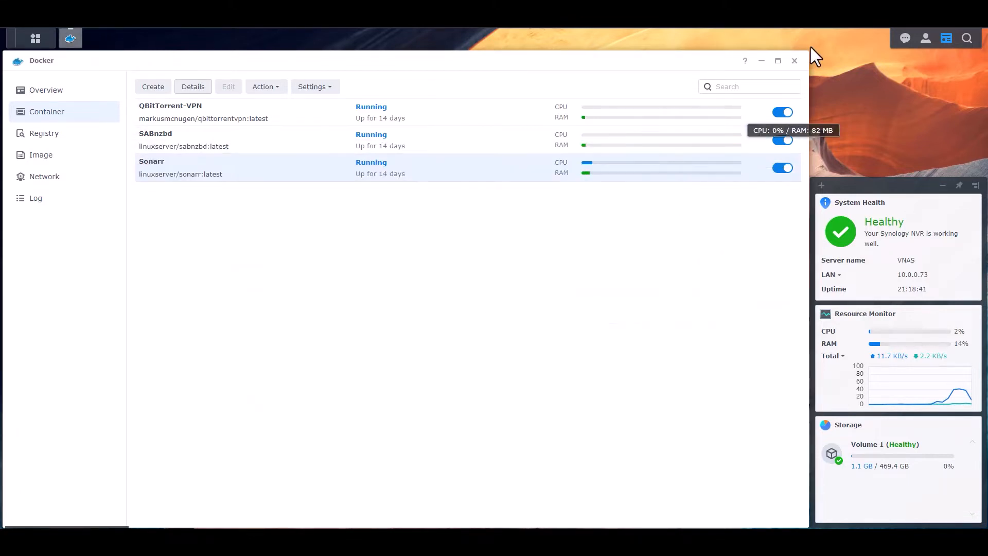
# Open the Sonarr web interface at 10.0.0.73:8082 in a new browser tab
pyautogui.hotkey('ctrl', 't')
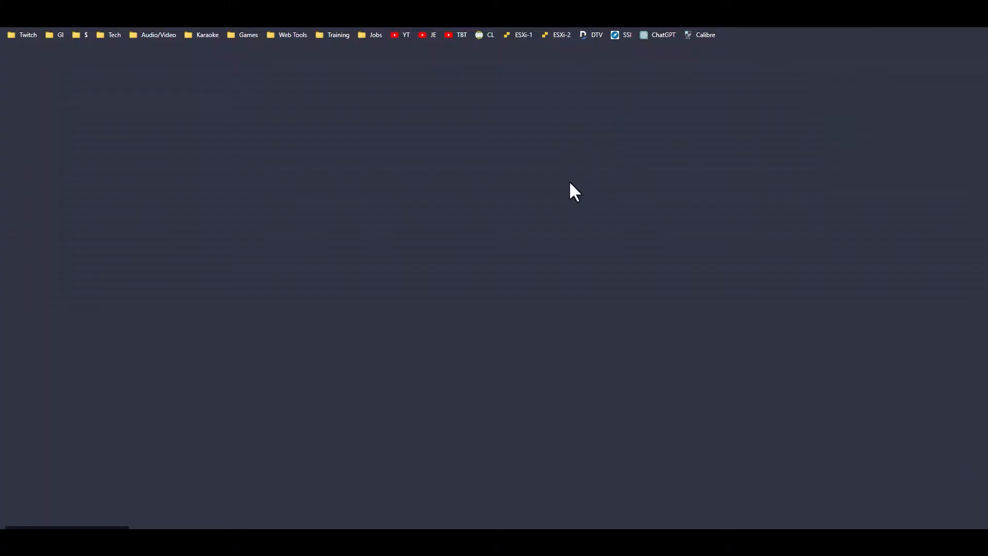
pyautogui.write('10.0.0.')
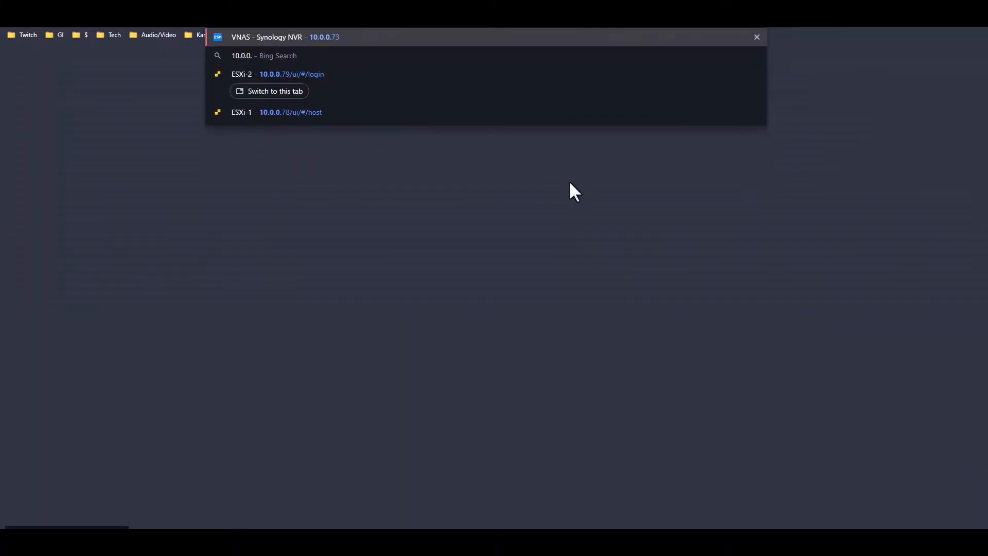
pyautogui.write('73:')
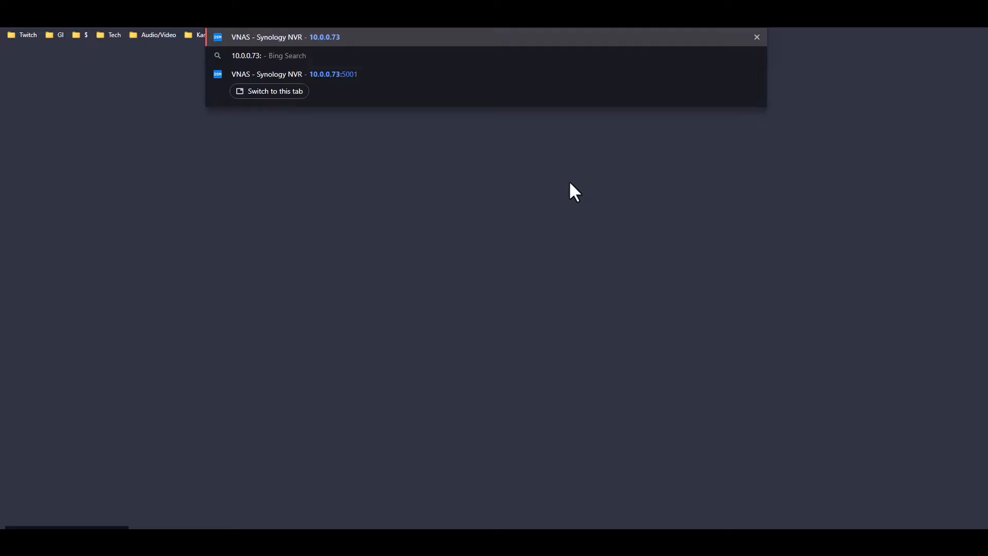
pyautogui.write('8082')
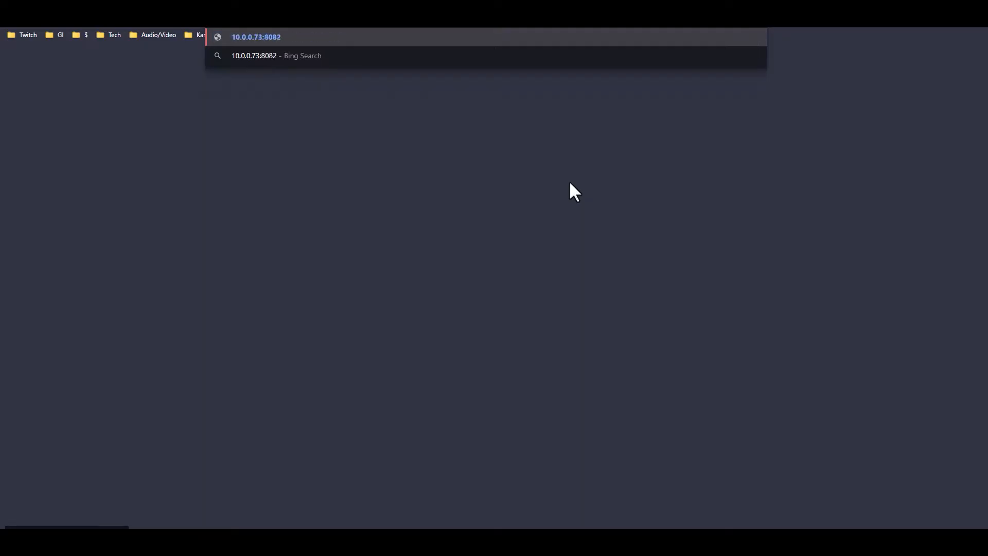
pyautogui.press('Return')
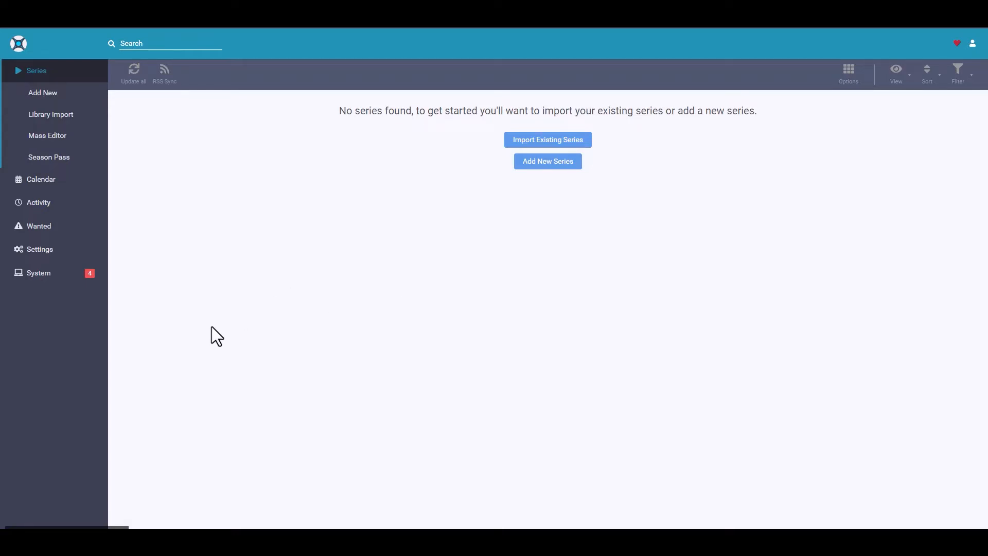
# Go to Sonarr's Media Management settings and enable Rename Episodes
pyautogui.click(37, 250)
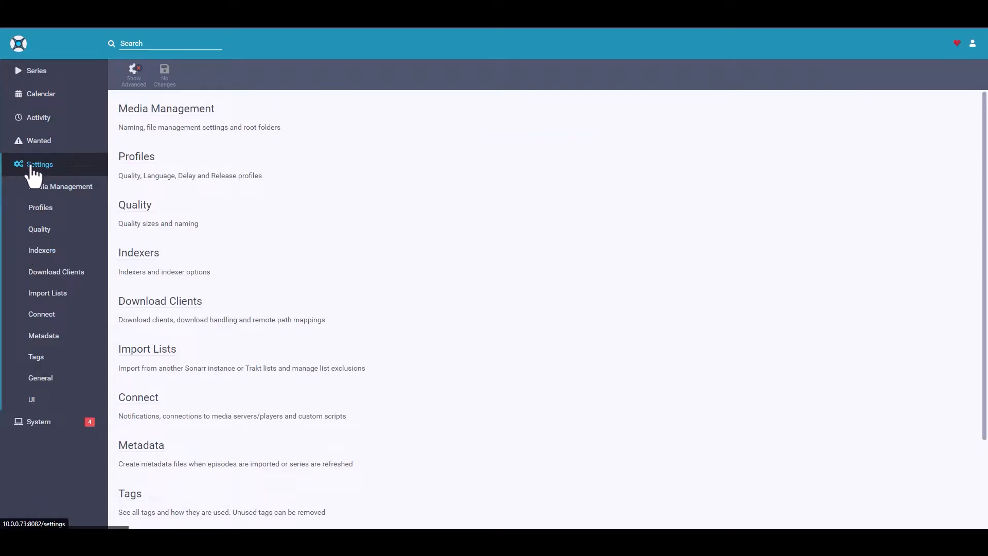
pyautogui.scroll(-2, 221, 391)
pyautogui.scroll(2, 226, 437)
pyautogui.click(173, 110)
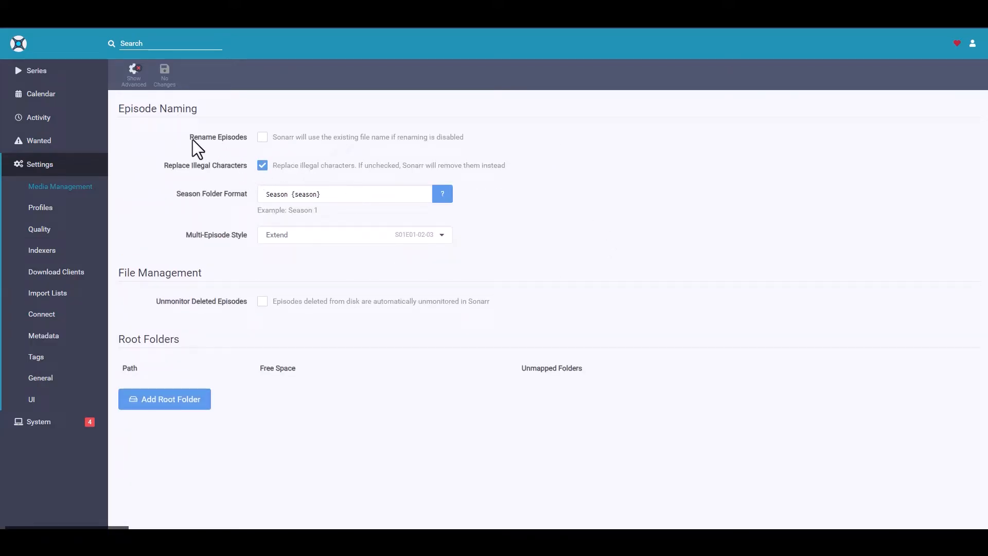
pyautogui.click(262, 136)
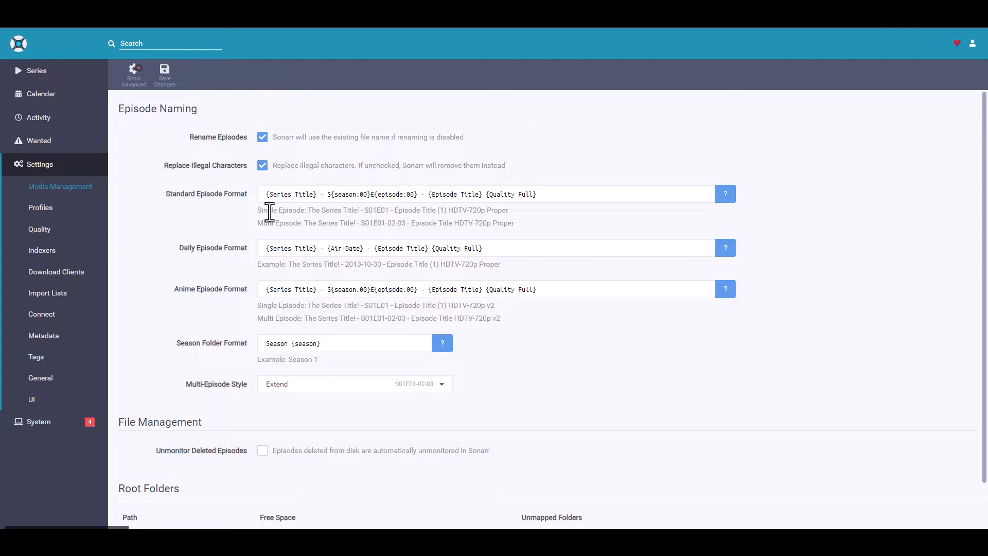
# Check the standard episode naming examples and remove {Quality Full} from the Standard Episode Format
pyautogui.moveTo(523, 230); pyautogui.dragTo(309, 225)
pyautogui.click(393, 224)
pyautogui.moveTo(308, 210); pyautogui.dragTo(363, 212)
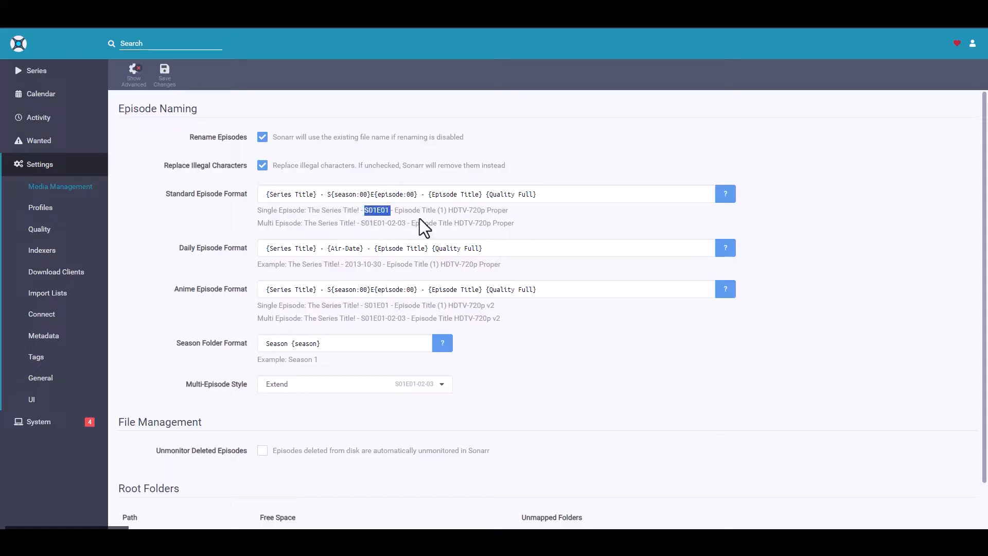
pyautogui.moveTo(441, 210); pyautogui.dragTo(395, 211)
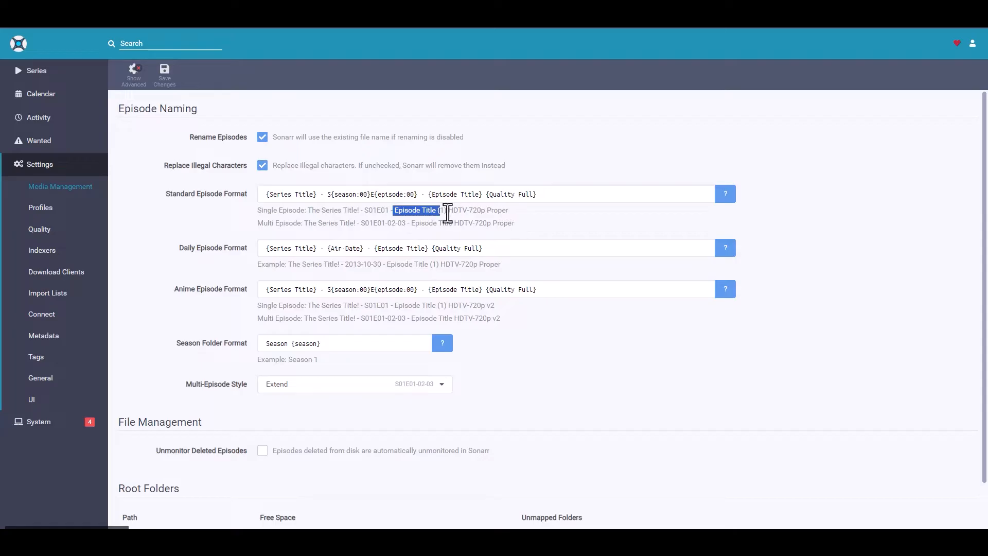
pyautogui.click(448, 212)
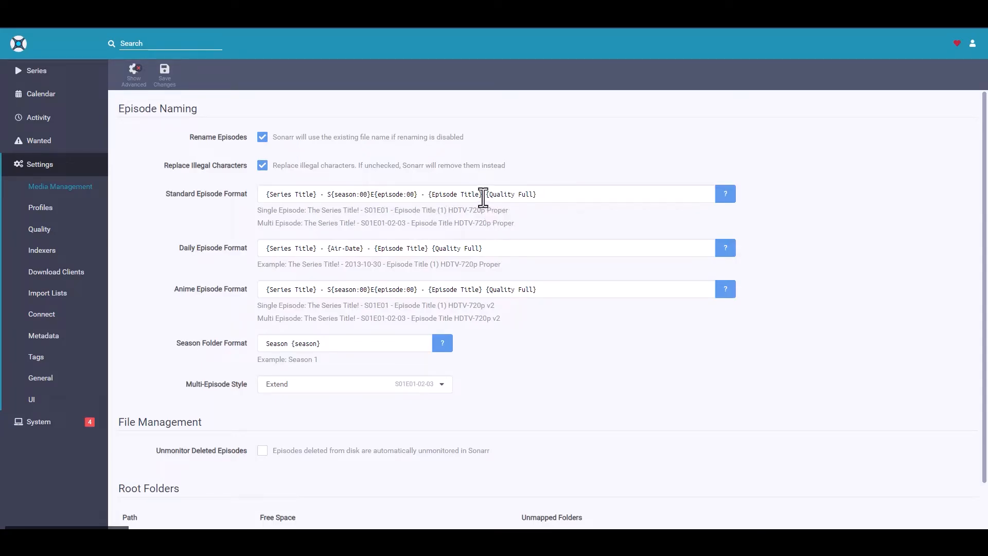
pyautogui.moveTo(483, 195); pyautogui.dragTo(574, 199)
pyautogui.press('BackSpace')
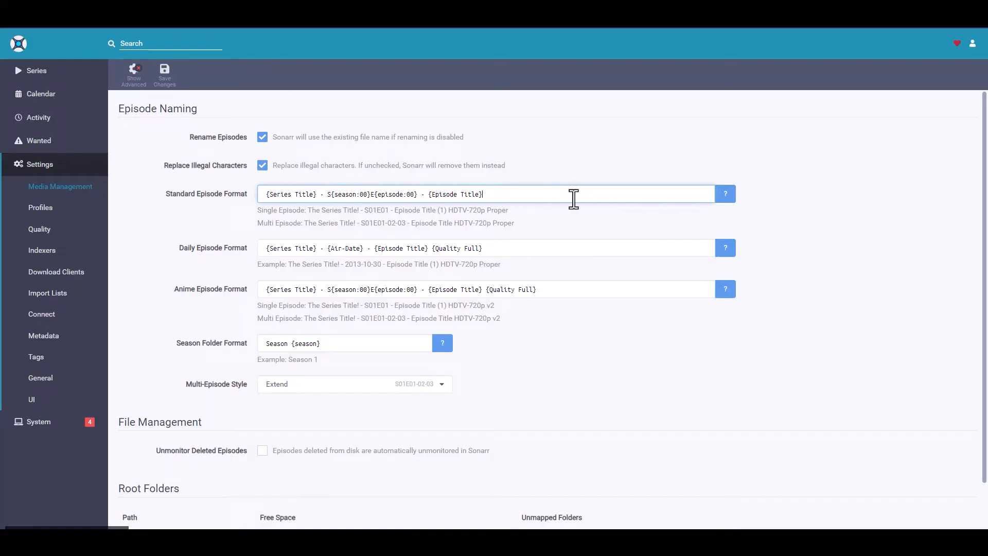
pyautogui.click(812, 218)
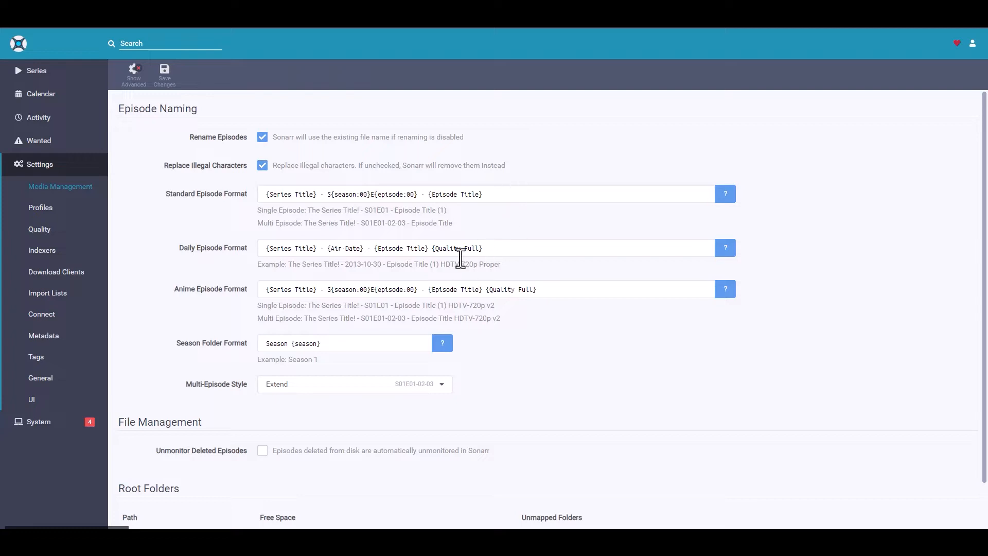
# Remove {Quality Full} from both the Daily Episode Format and the Anime Episode Format
pyautogui.moveTo(429, 249); pyautogui.dragTo(534, 251)
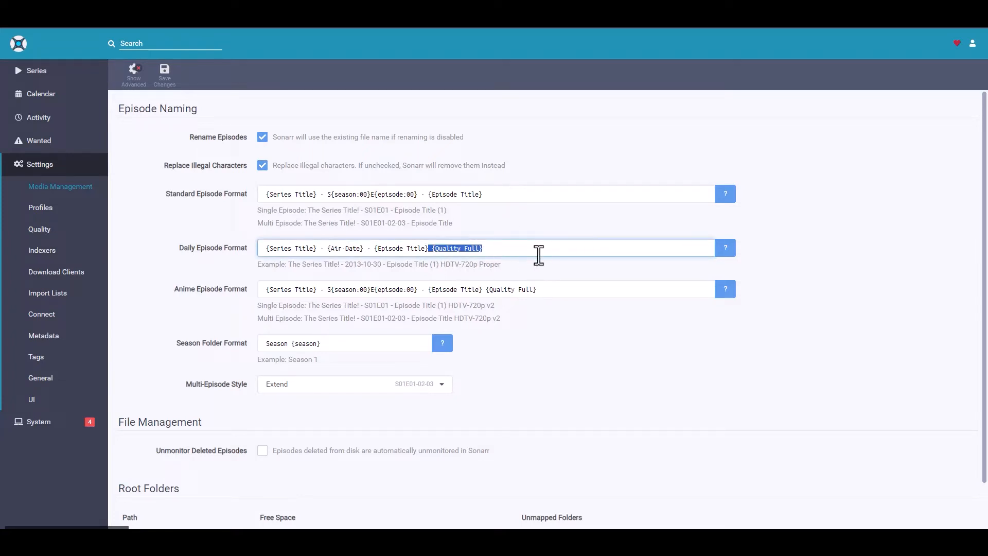
pyautogui.press('BackSpace')
pyautogui.moveTo(483, 289); pyautogui.dragTo(603, 289)
pyautogui.press('BackSpace')
pyautogui.click(739, 356)
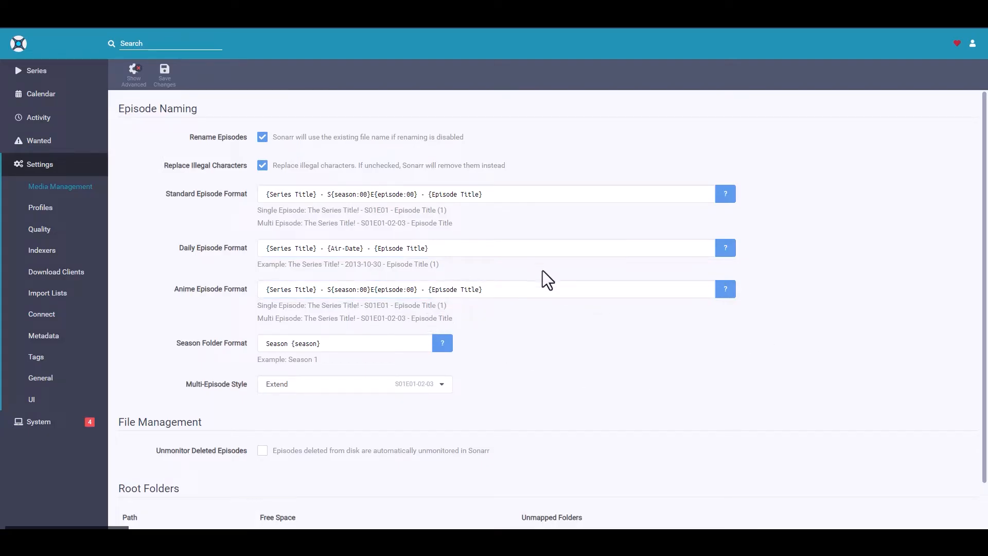
# Set the Multi-Episode Style to Prefixed Range and compare its naming example with the other styles
pyautogui.scroll(-1, 546, 267)
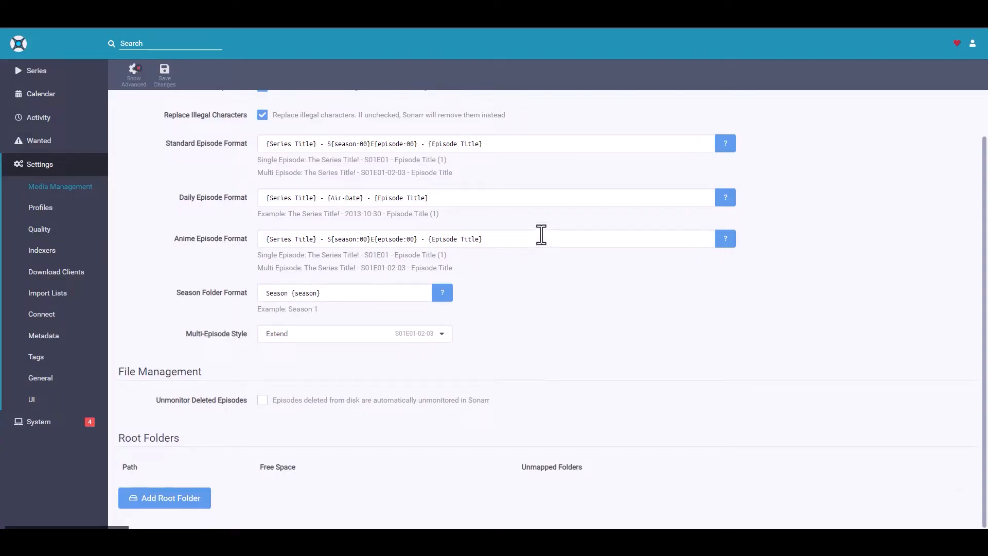
pyautogui.scroll(1, 612, 355)
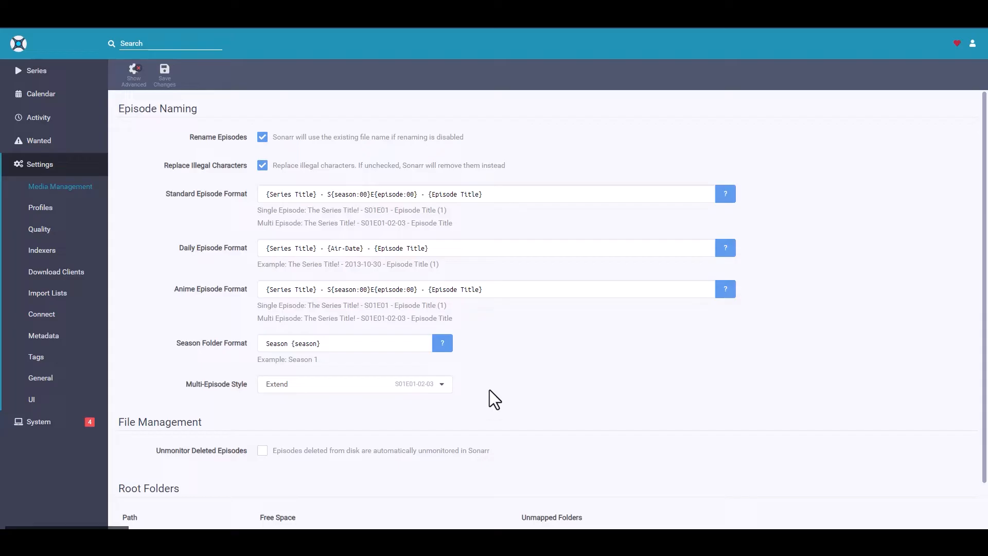
pyautogui.click(440, 385)
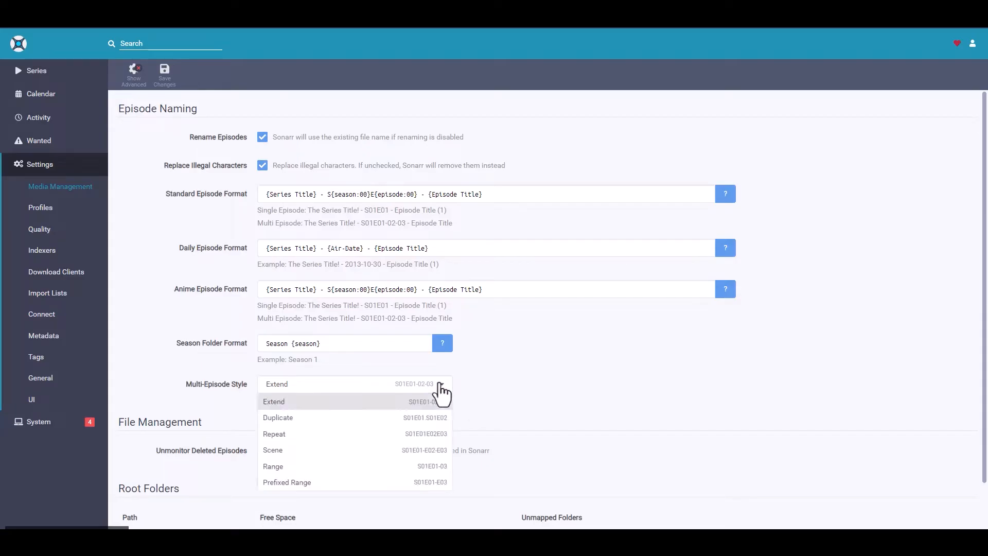
pyautogui.click(306, 483)
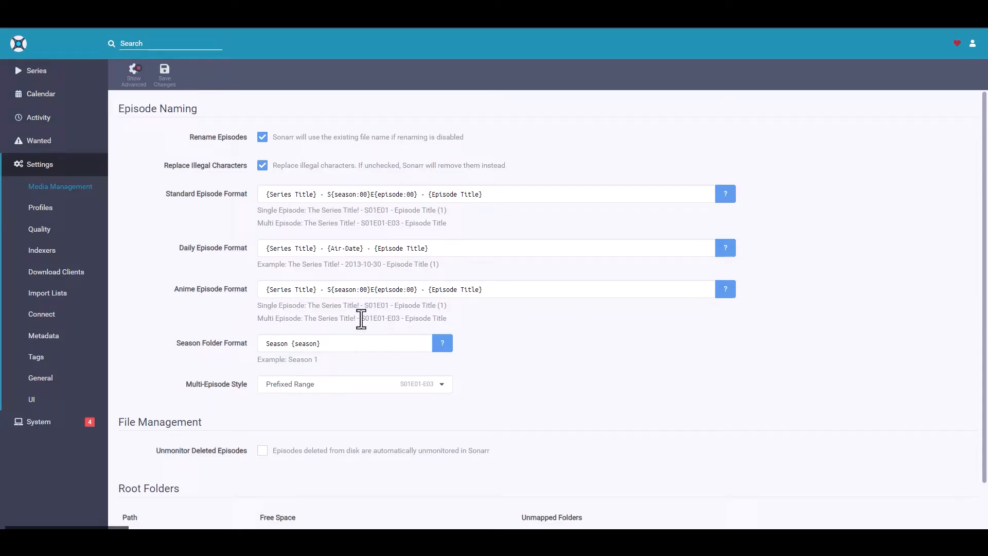
pyautogui.moveTo(373, 318); pyautogui.dragTo(390, 320)
pyautogui.click(481, 316)
pyautogui.click(444, 387)
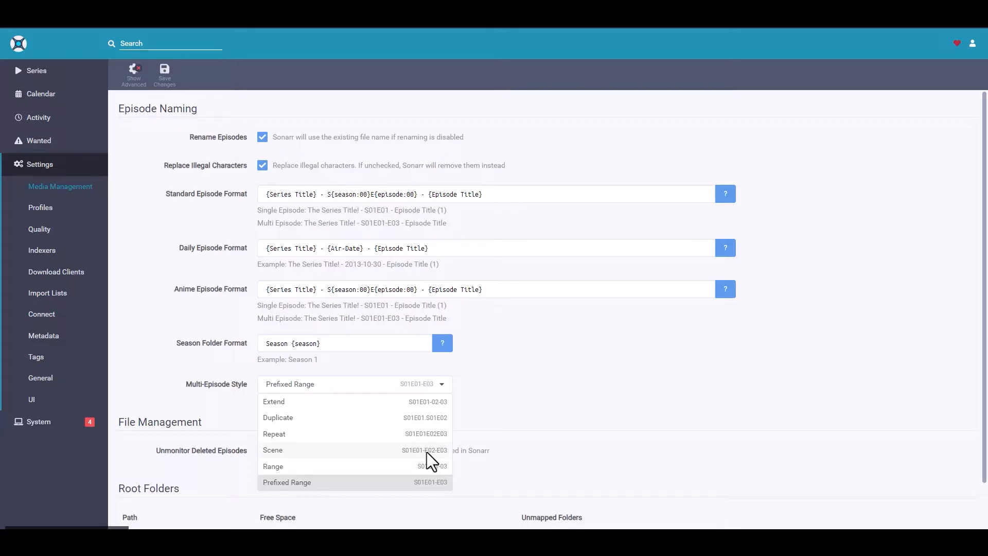
pyautogui.click(607, 396)
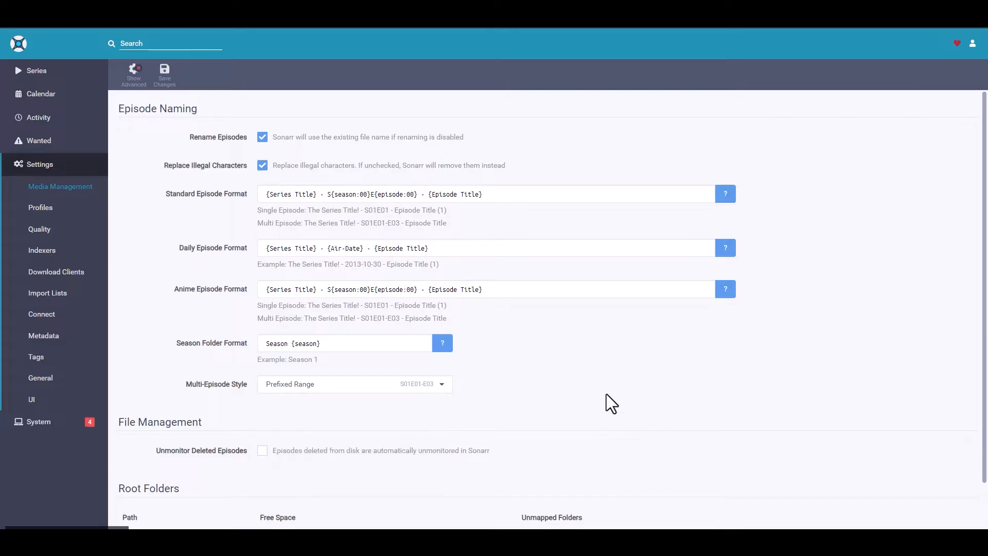
# Enable Unmonitor Deleted Episodes and add /TV as a root folder
pyautogui.scroll(-1, 590, 357)
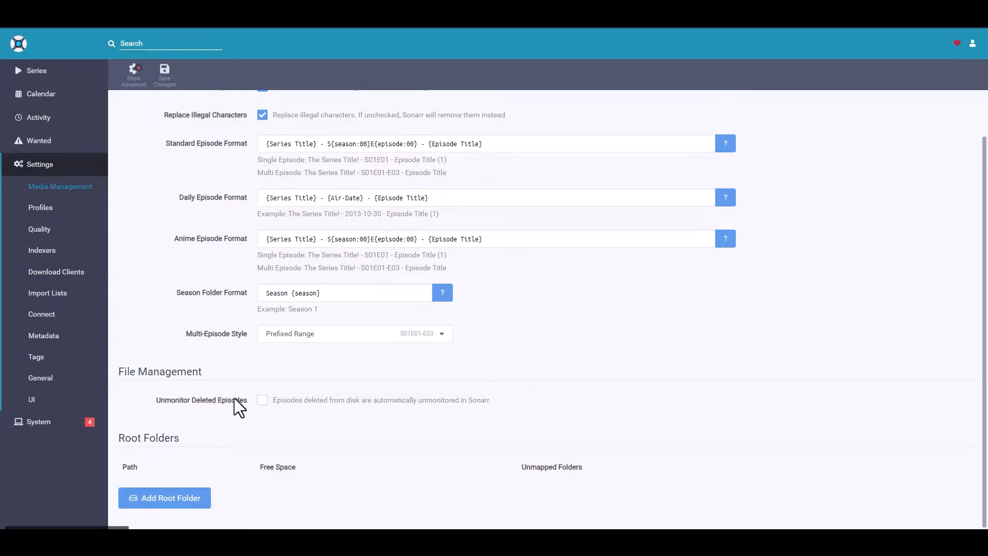
pyautogui.click(262, 401)
pyautogui.click(171, 505)
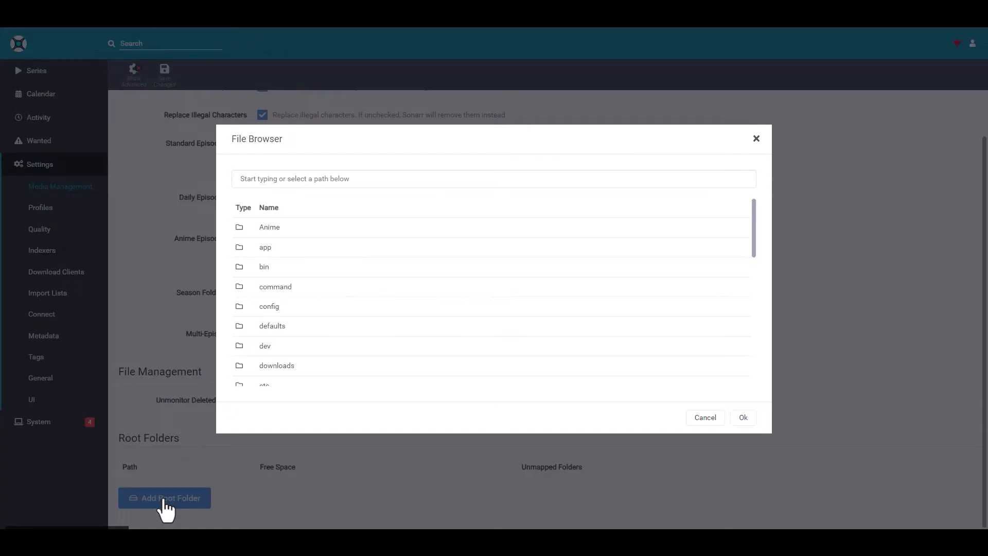
pyautogui.scroll(-8, 350, 307)
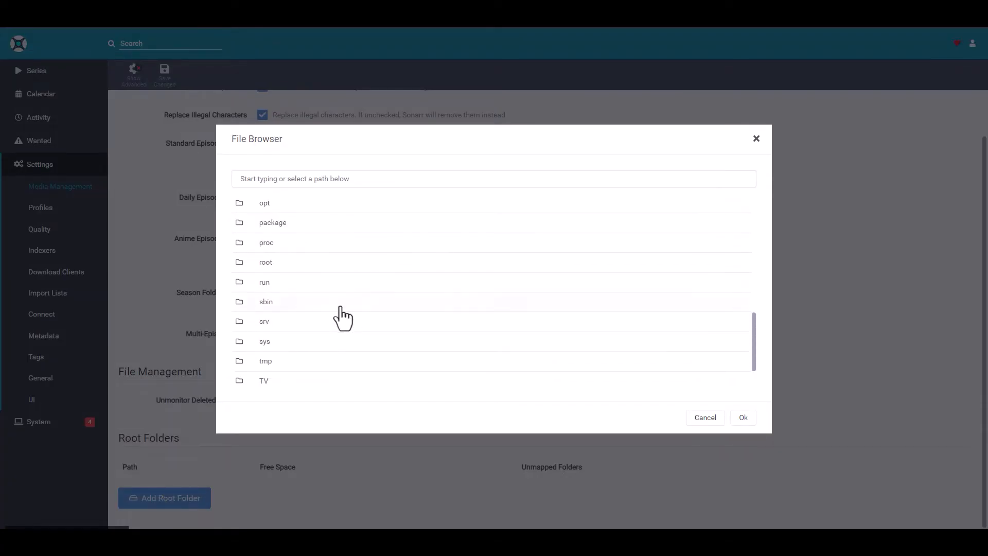
pyautogui.click(265, 337)
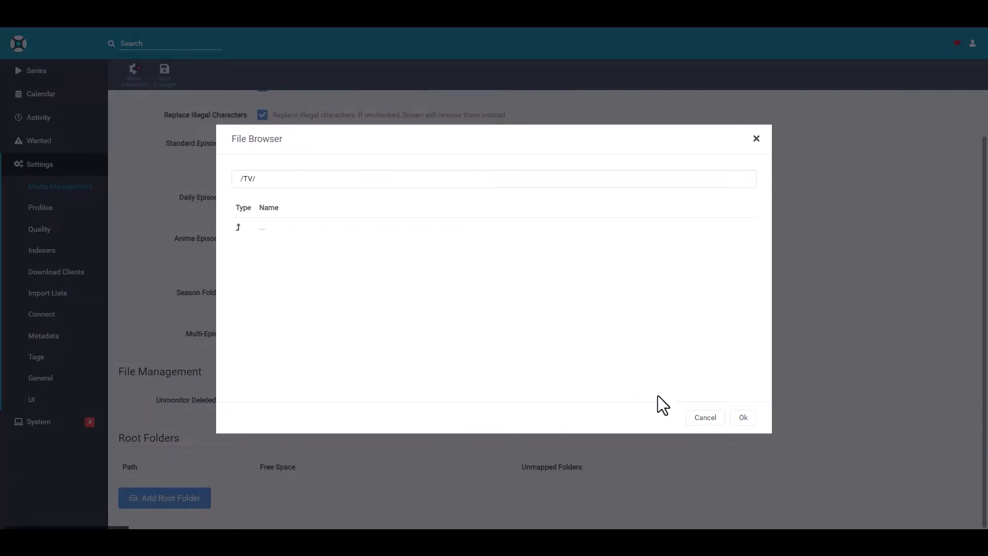
pyautogui.click(743, 417)
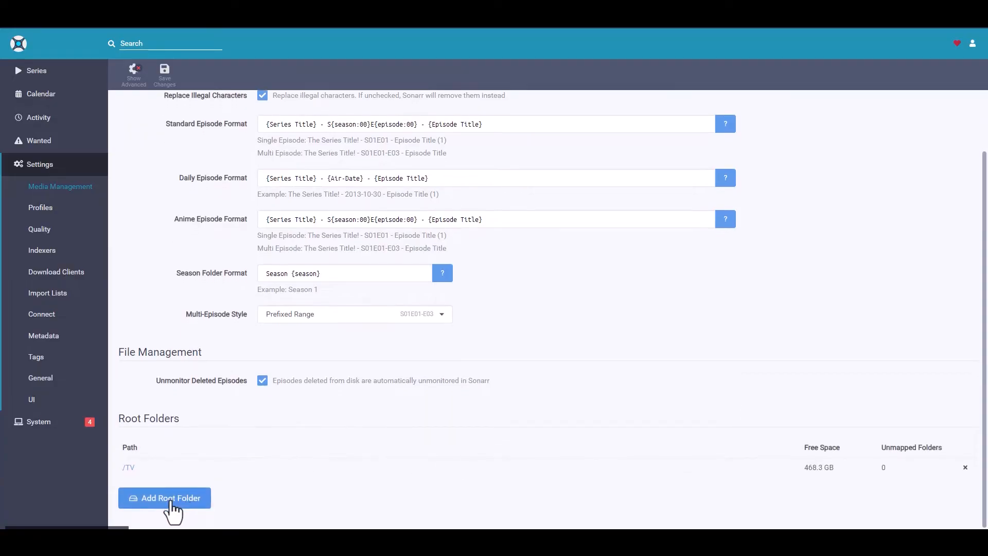
# Add /Anime as a second root folder and save the Media Management changes
pyautogui.click(173, 498)
pyautogui.click(268, 228)
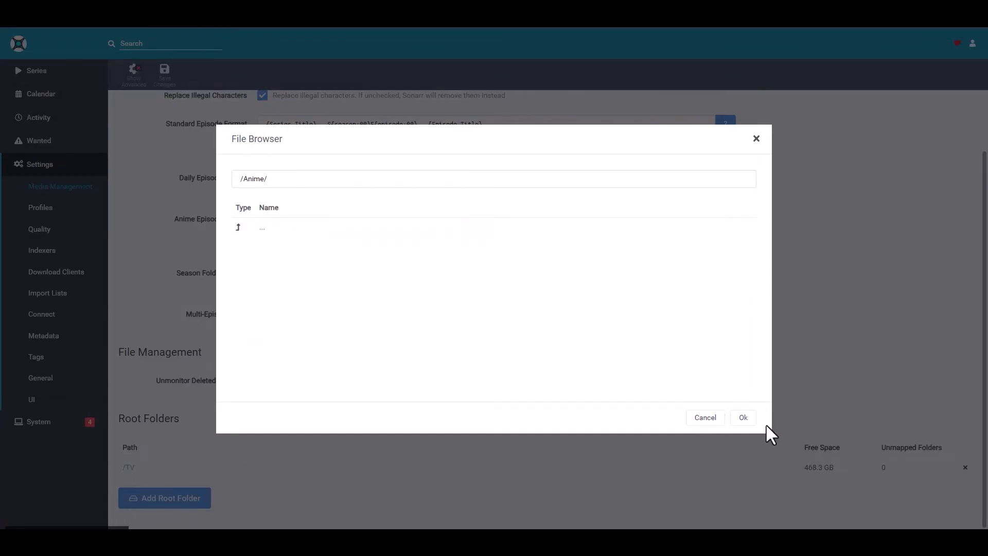
pyautogui.click(744, 418)
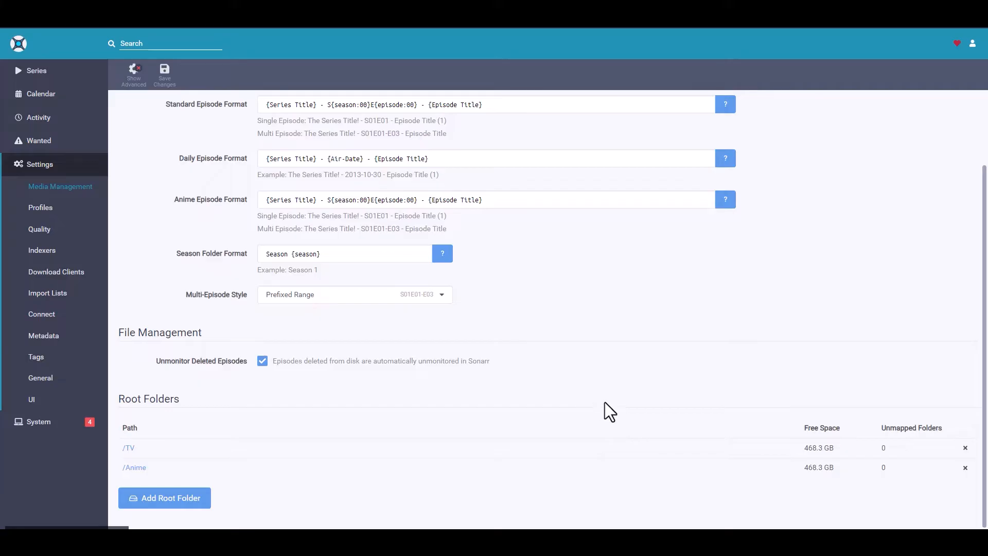
pyautogui.scroll(3, 619, 407)
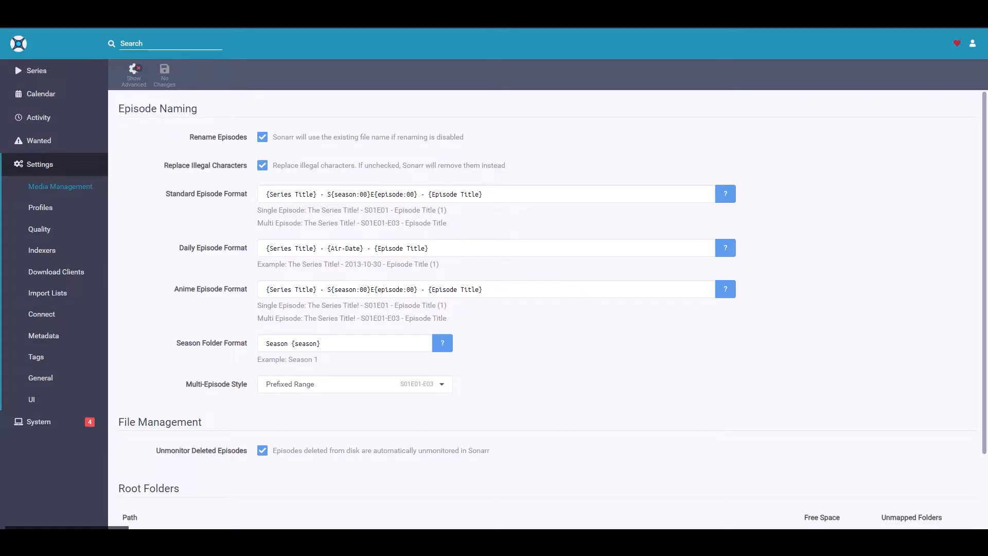
# Review the quality, language and delay profiles, the quality size limits, and the indexer settings
pyautogui.click(37, 209)
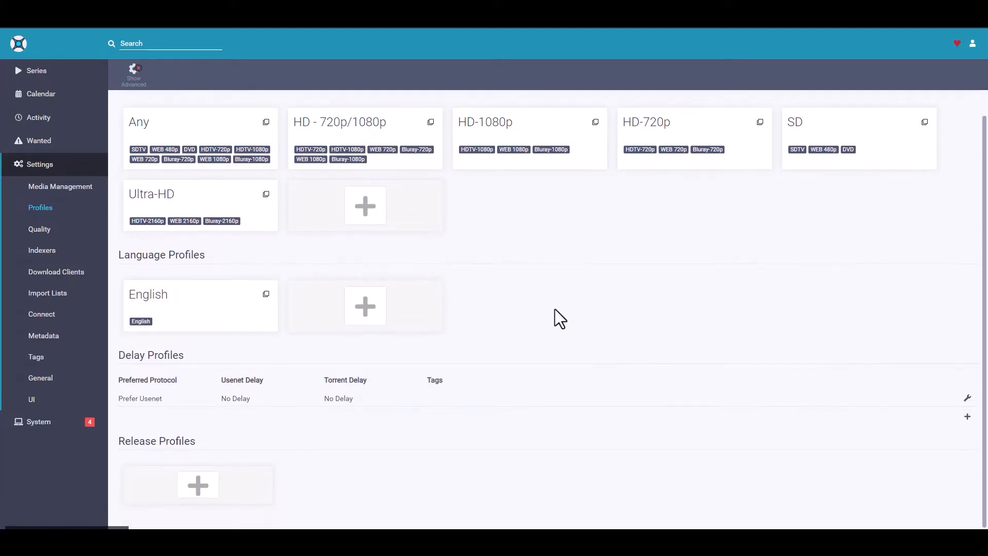
pyautogui.scroll(1, 555, 309)
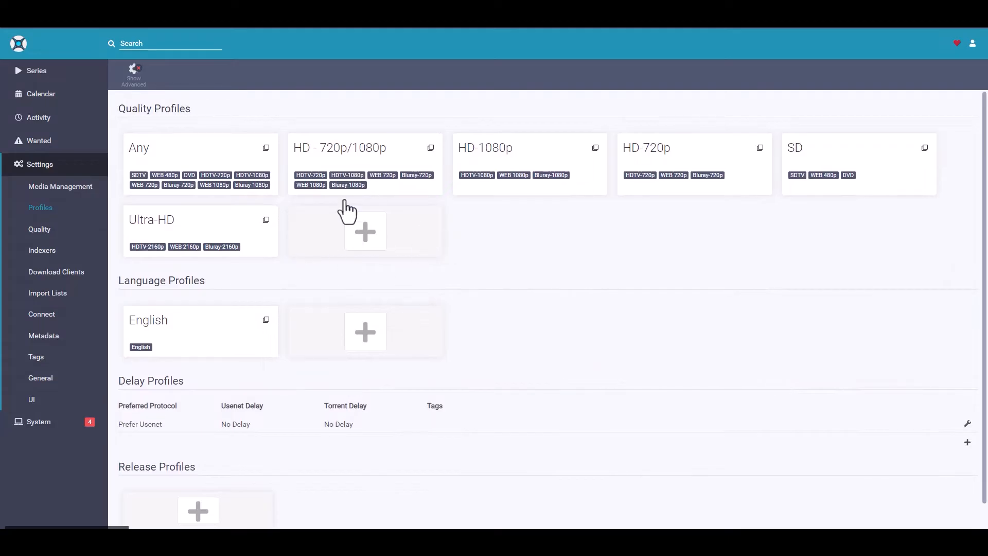
pyautogui.click(46, 233)
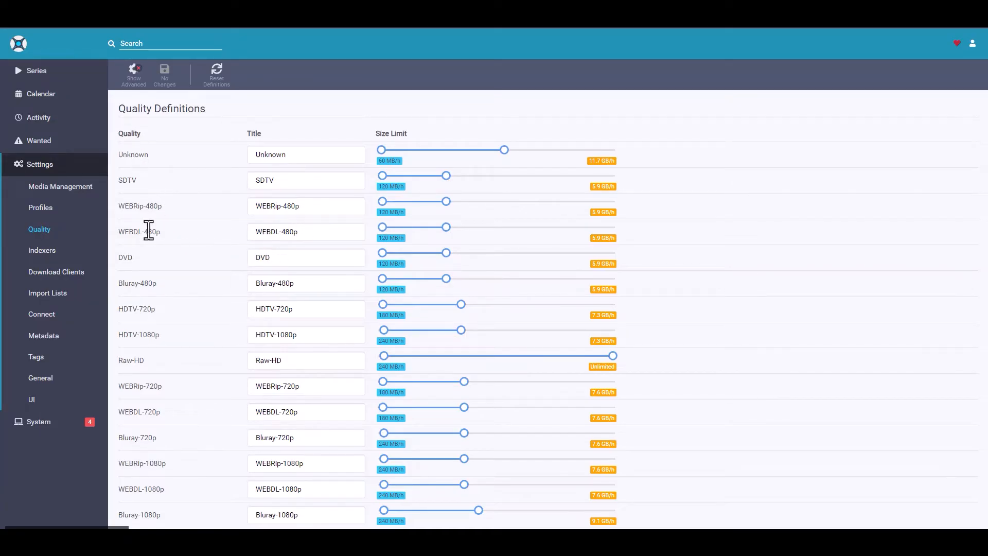
pyautogui.moveTo(383, 238)
pyautogui.click(43, 251)
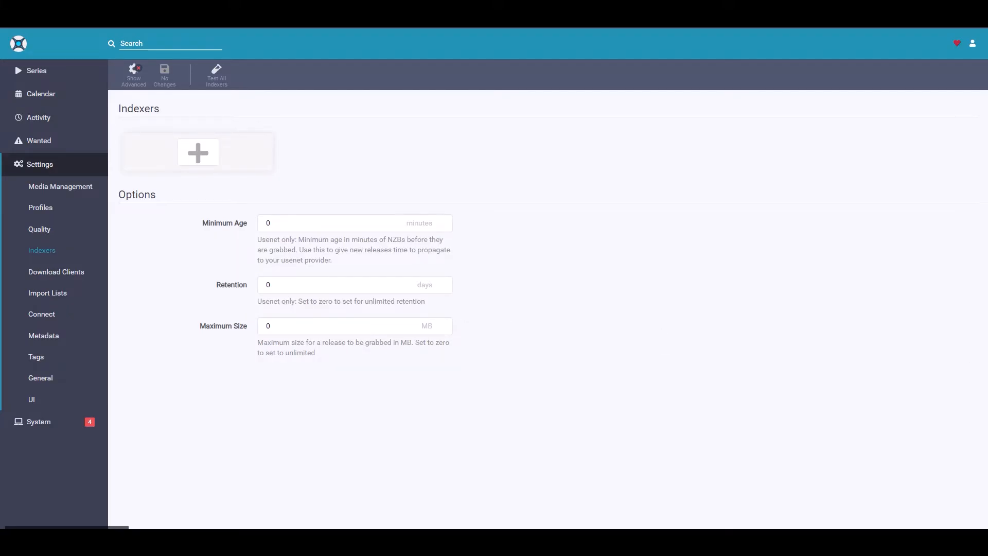
# Begin adding a SABnzbd download client named SABnzbd with 10.0.0.73 as its host
pyautogui.click(58, 273)
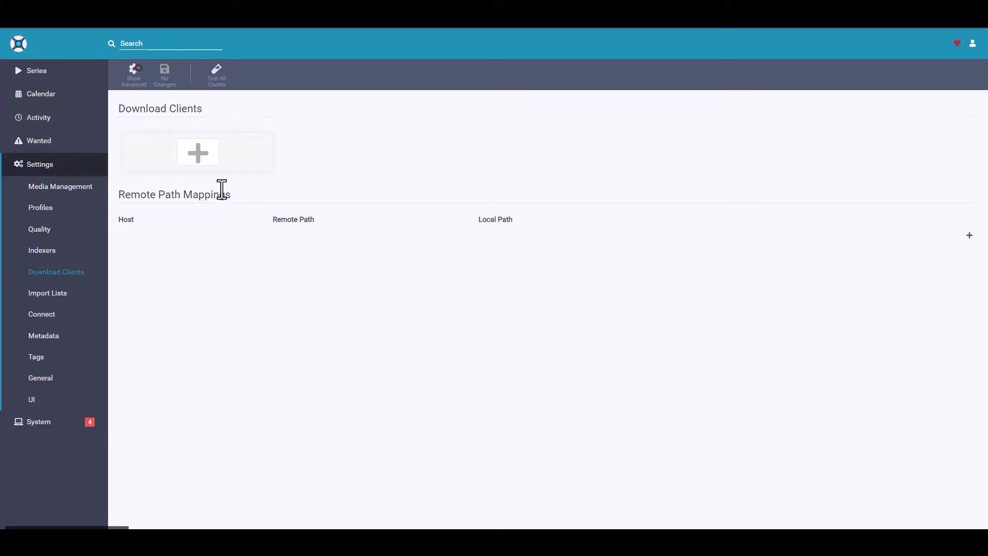
pyautogui.click(198, 155)
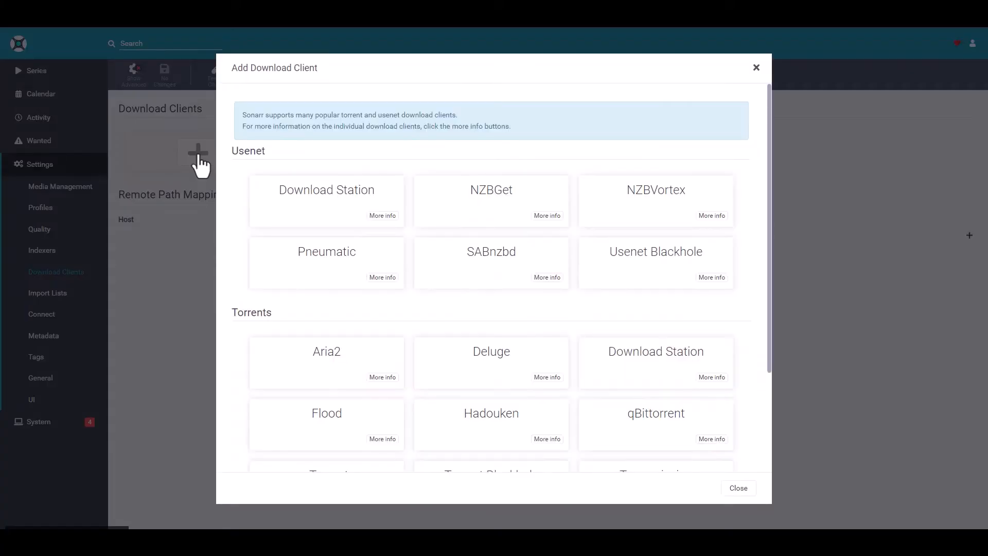
pyautogui.click(493, 265)
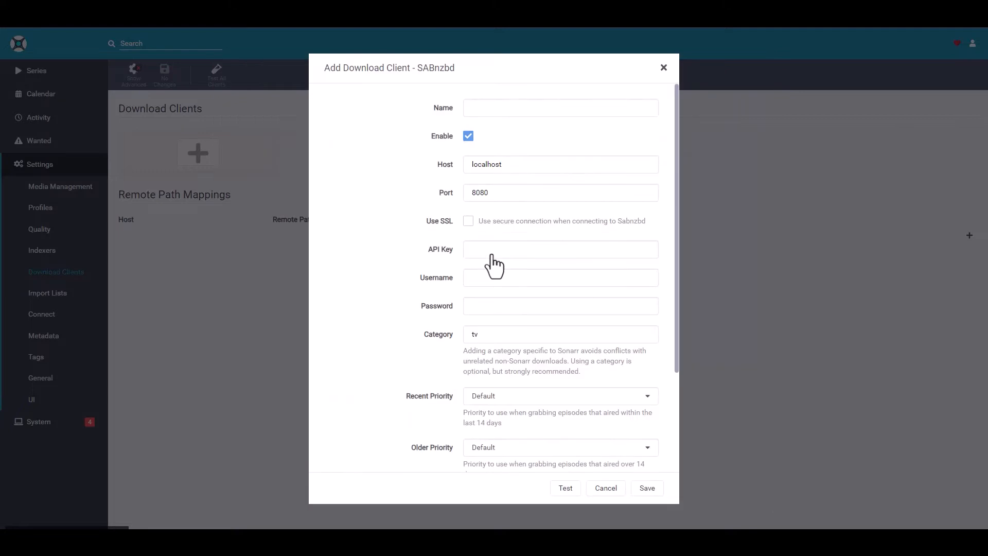
pyautogui.click(497, 106)
pyautogui.write('SABnzbd')
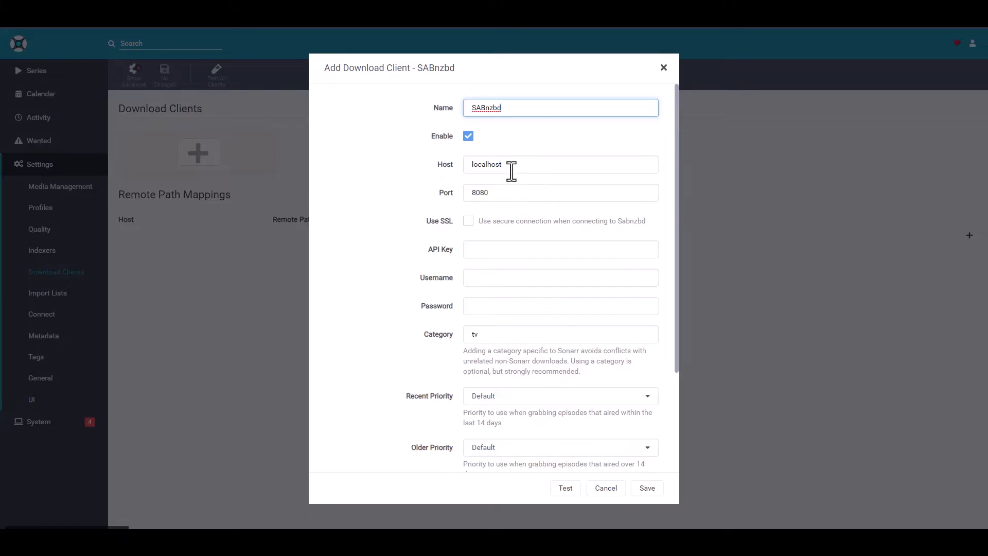
pyautogui.moveTo(513, 167); pyautogui.dragTo(288, 151)
pyautogui.write('10.0.0.73')
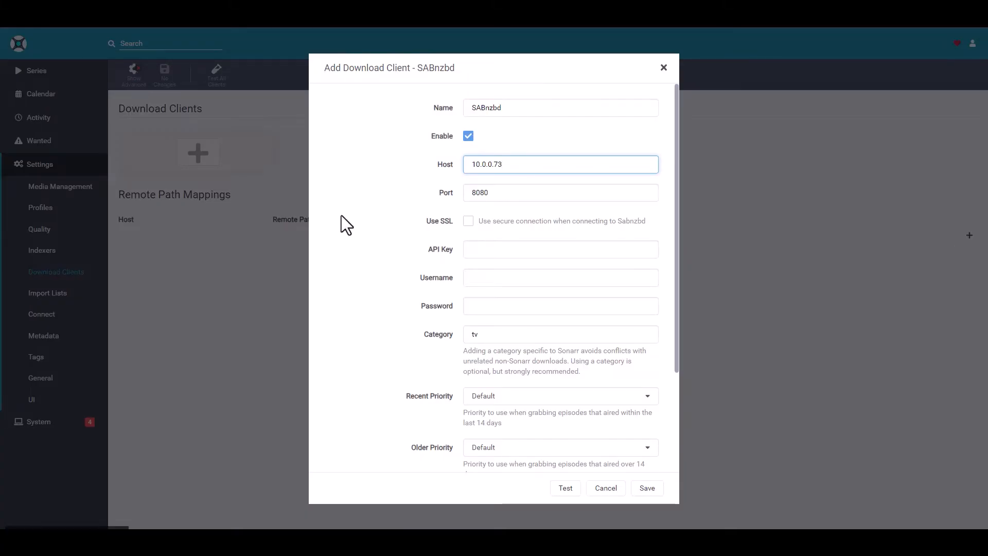
# Look up the SABnzbd container's local port in Docker on the NAS and set the download client's port to 8081
pyautogui.click(503, 194)
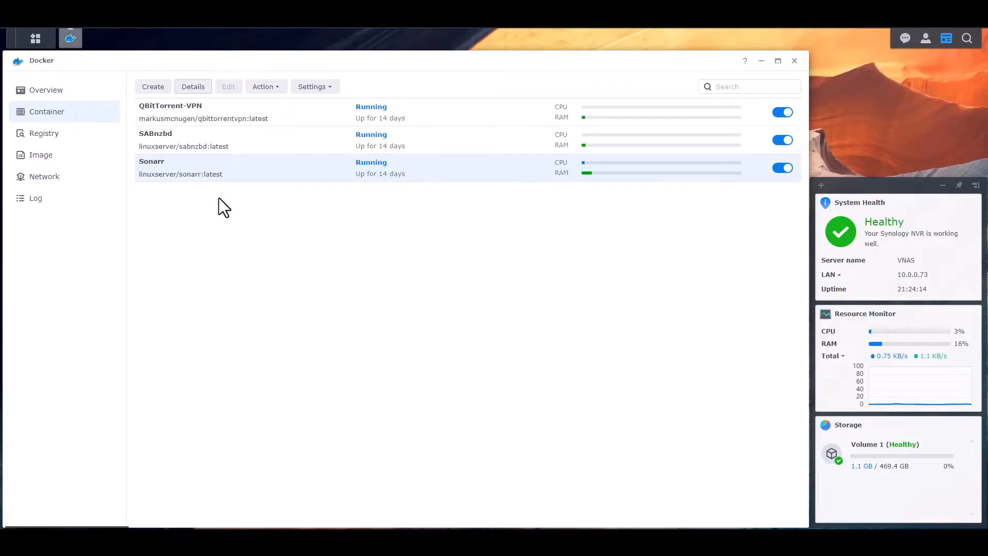
pyautogui.click(194, 146)
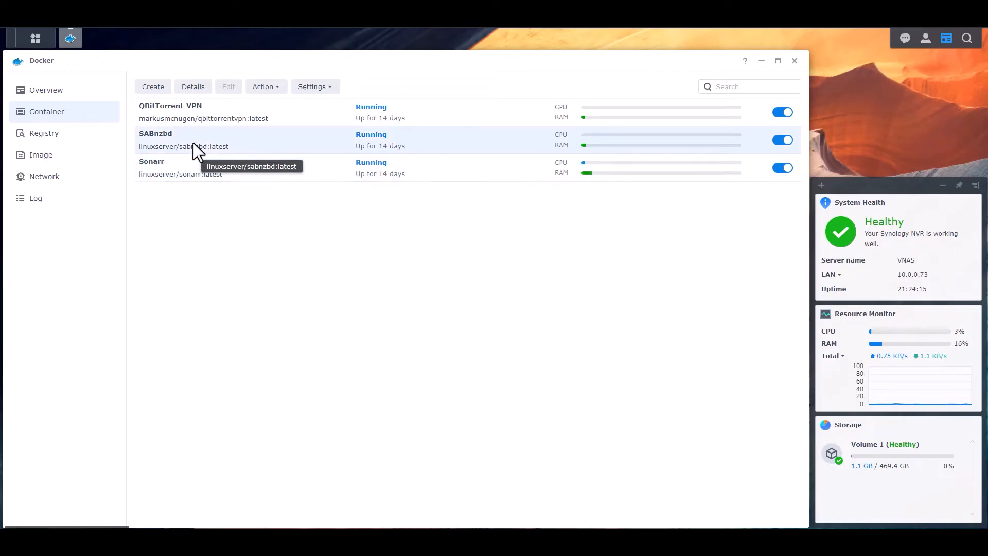
pyautogui.click(193, 88)
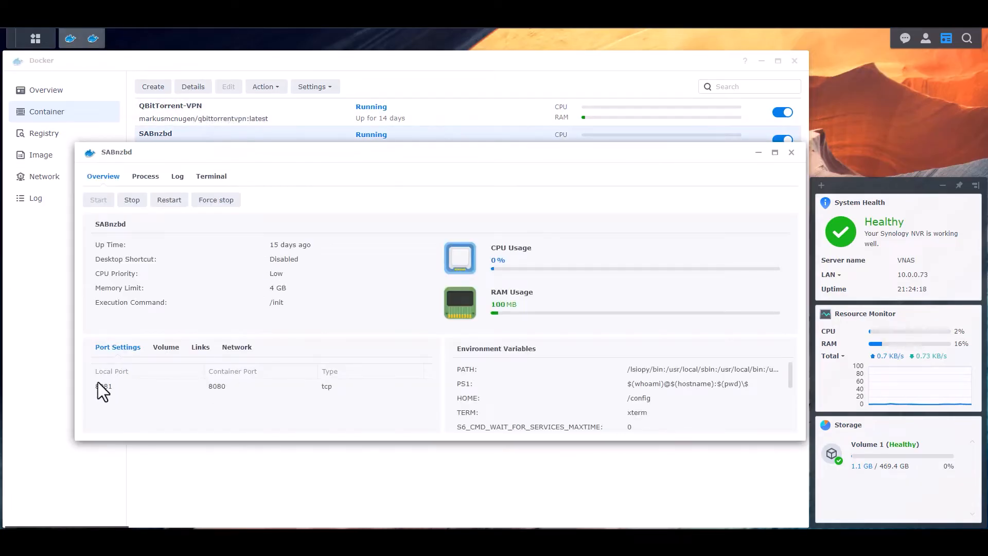
pyautogui.click(792, 152)
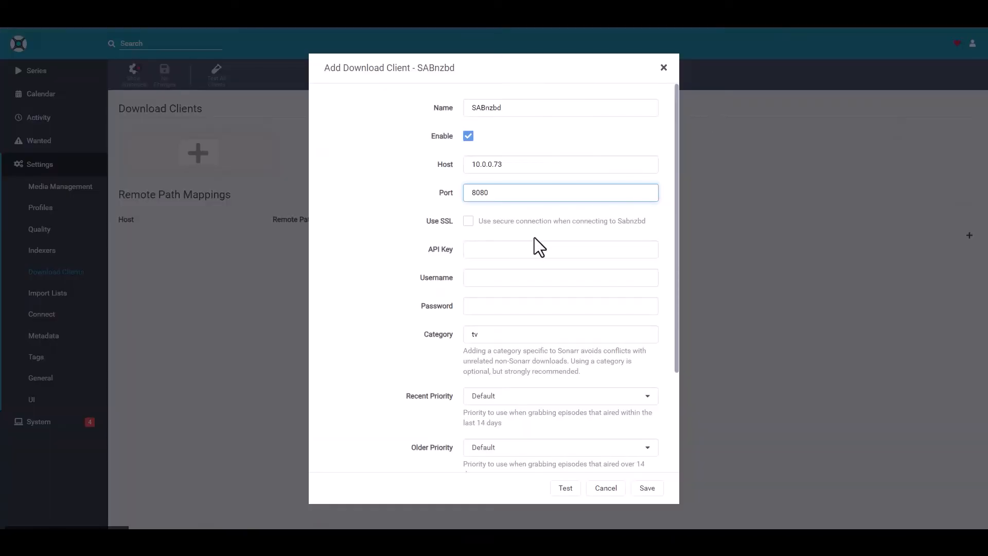
pyautogui.press('BackSpace')
pyautogui.write('1')
# Switch to the SABnzbd web interface and log in with its username and password, without saving the password in the browser
pyautogui.scroll(-1, 538, 267)
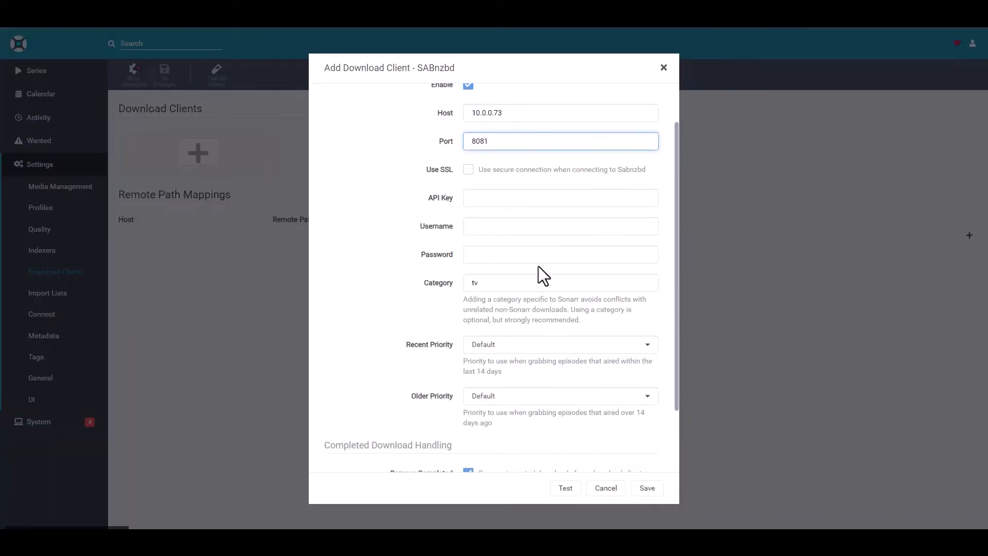
pyautogui.click(518, 201)
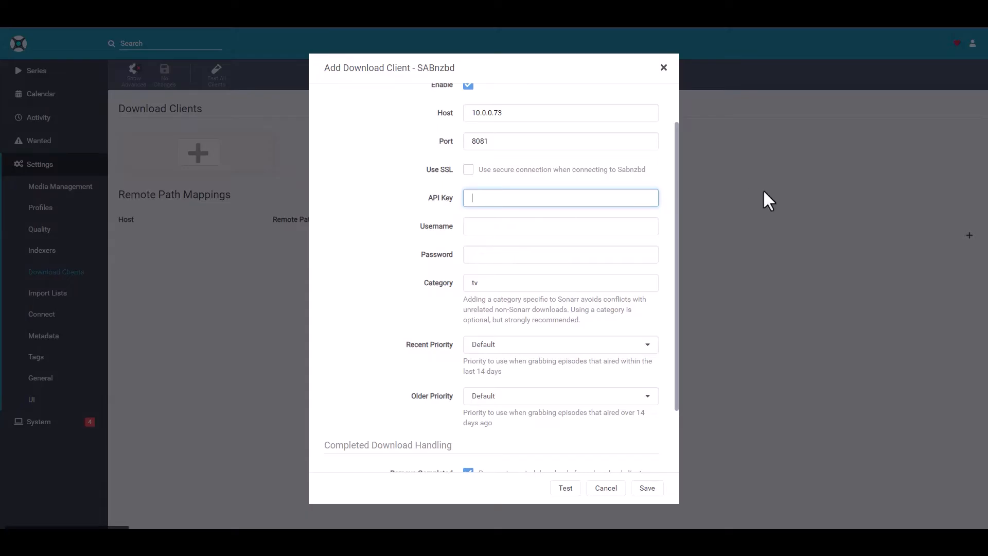
pyautogui.hotkey('ctrl', 'Tab')
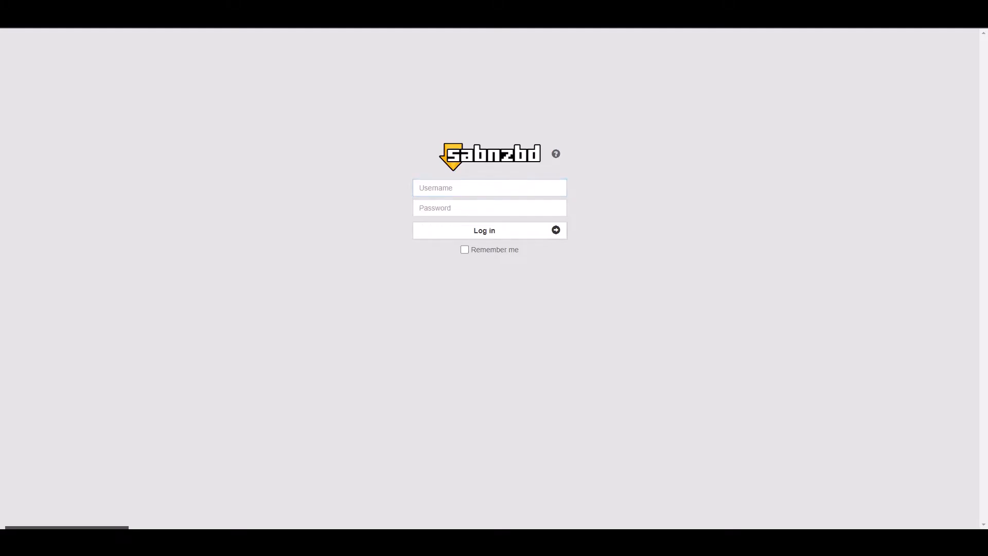
pyautogui.click(474, 188)
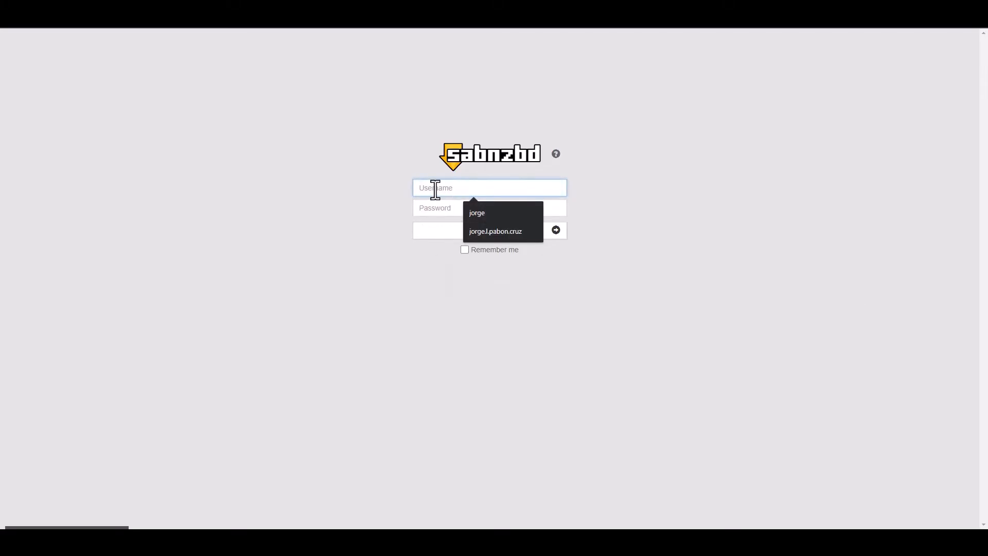
pyautogui.write('sabnzbd')
pyautogui.press('Tab')
pyautogui.write('•••••••')
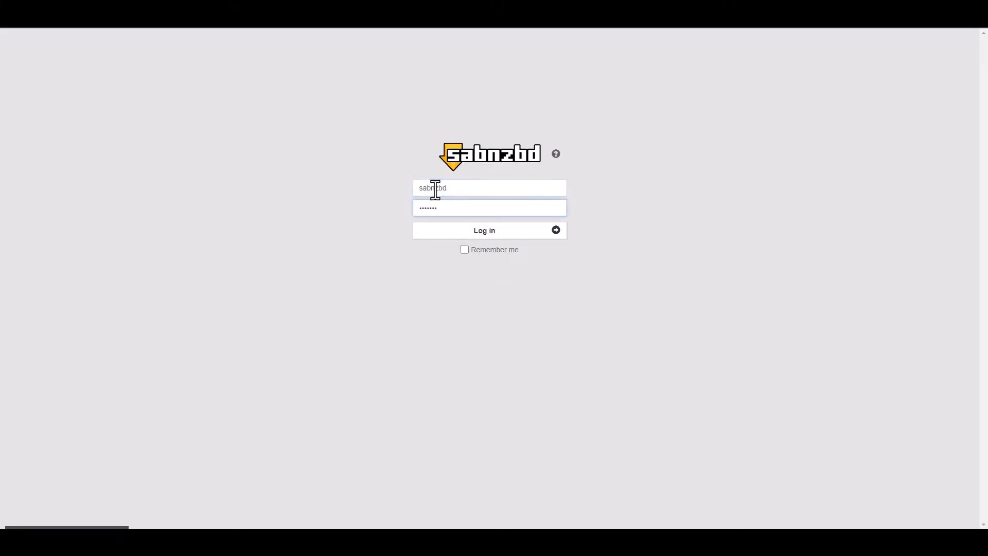
pyautogui.click(492, 232)
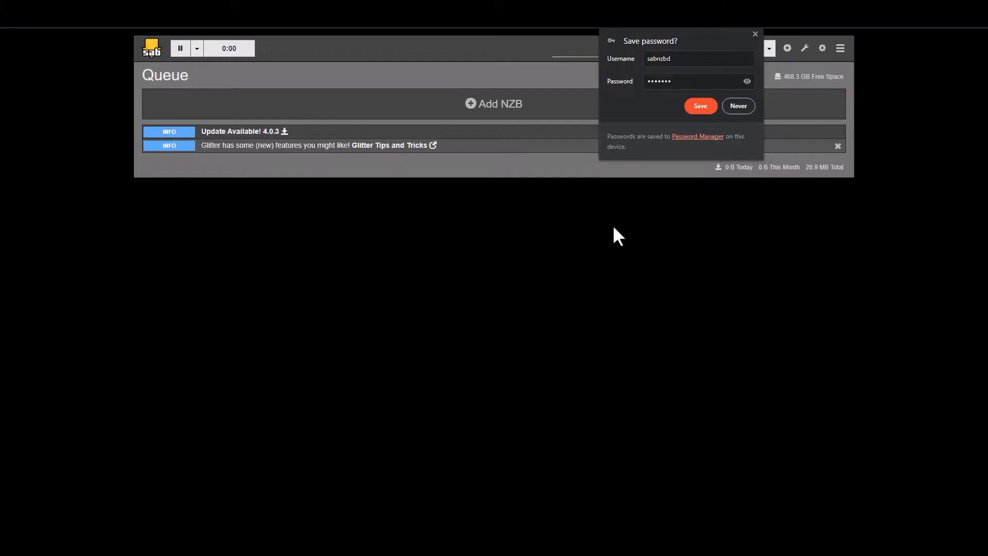
pyautogui.click(755, 32)
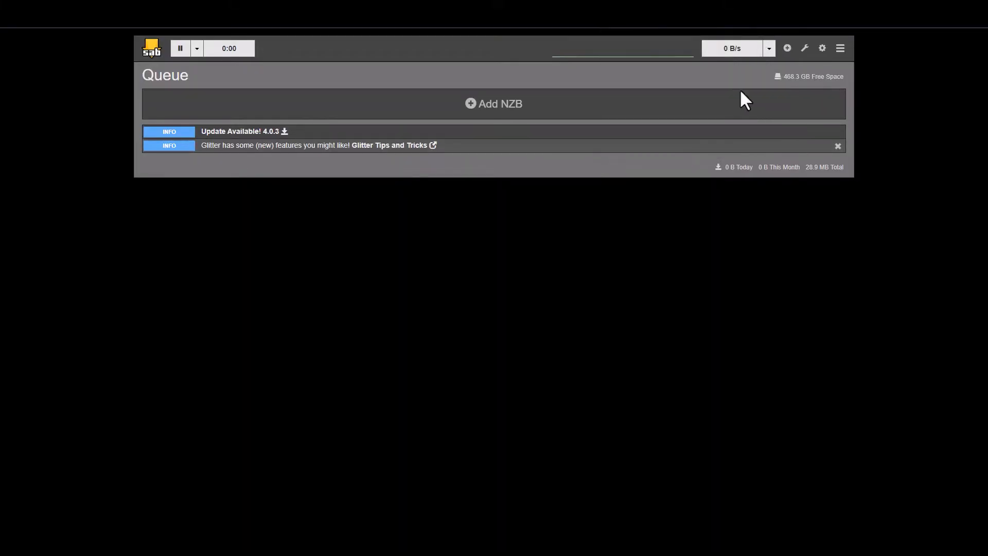
# Copy the API key from SABnzbd's general configuration and paste it into the API Key field of Sonarr's download client
pyautogui.click(822, 48)
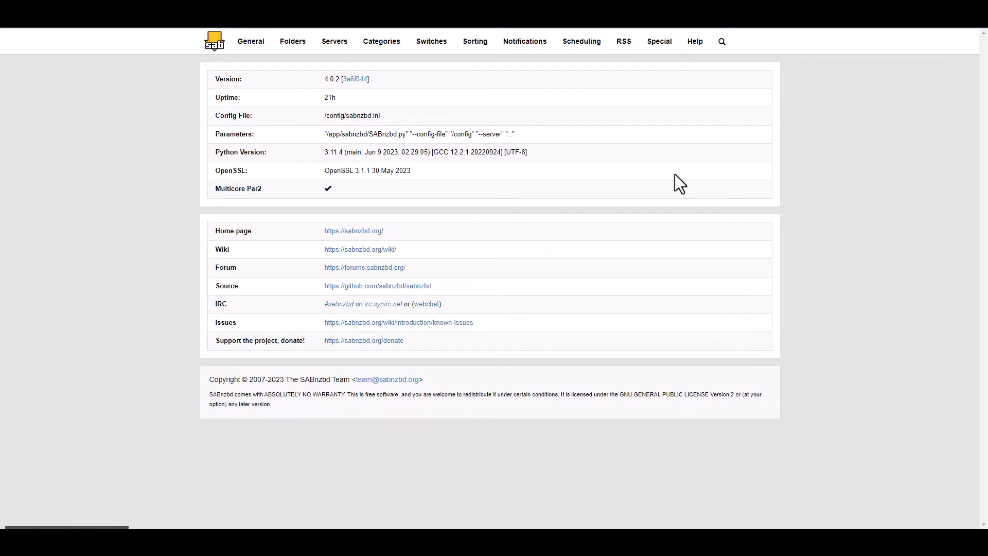
pyautogui.click(246, 46)
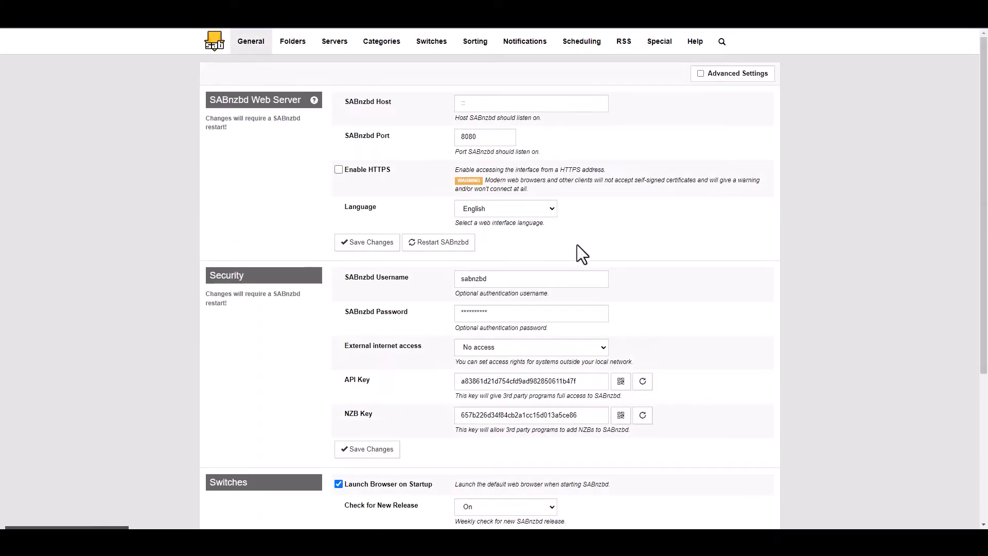
pyautogui.click(594, 384)
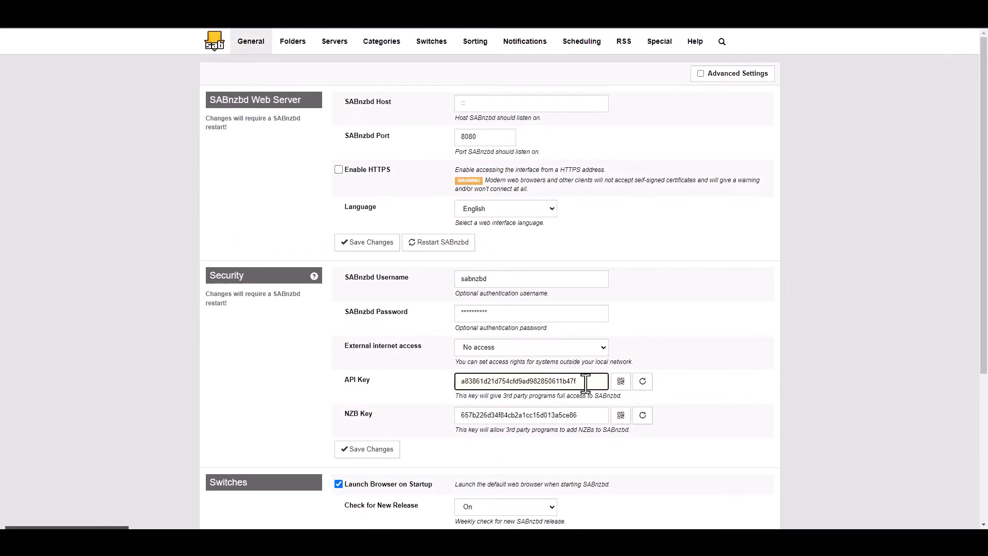
pyautogui.doubleClick(562, 383)
pyautogui.hotkey('ctrl', 'c')
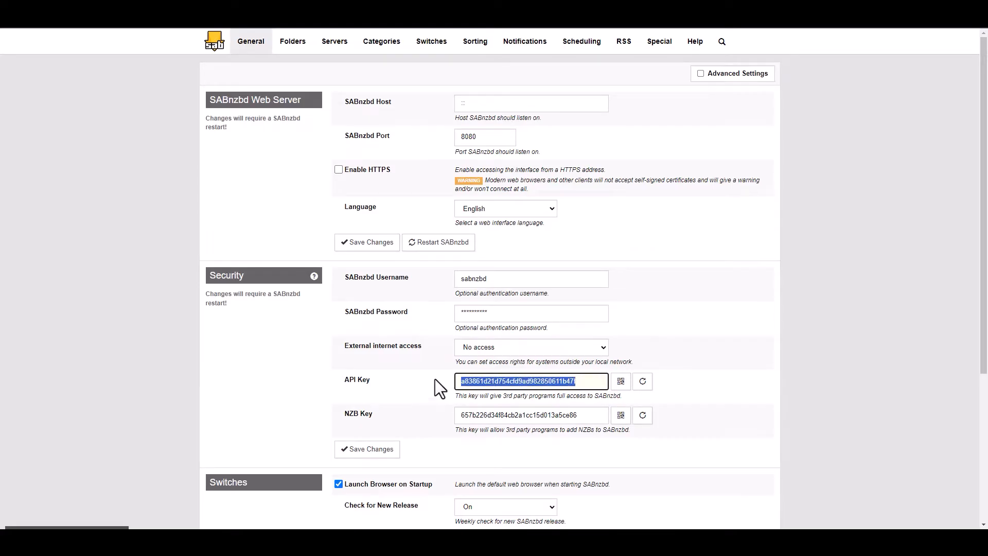
pyautogui.click(677, 14)
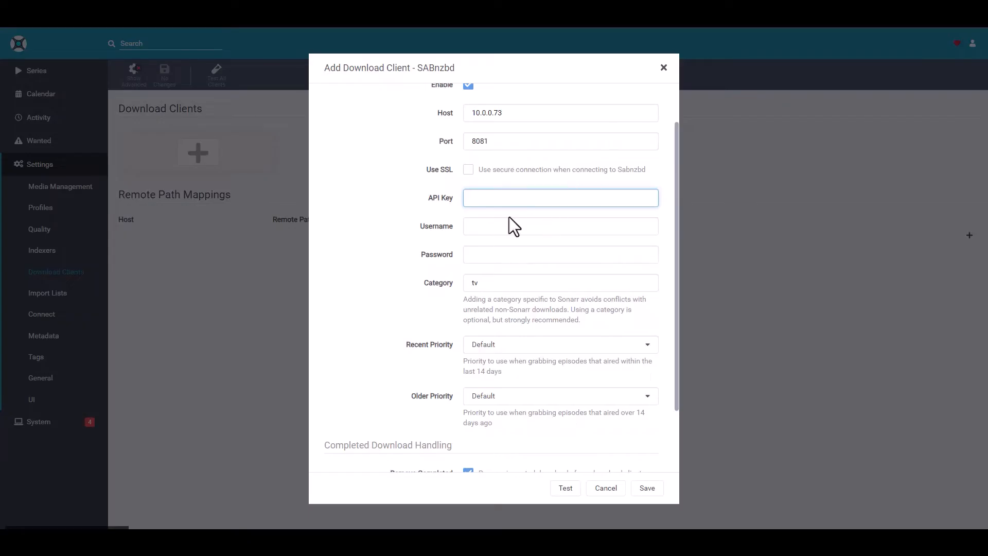
pyautogui.hotkey('ctrl', 'v')
# Enter the SABnzbd username and password for the download client
pyautogui.click(544, 231)
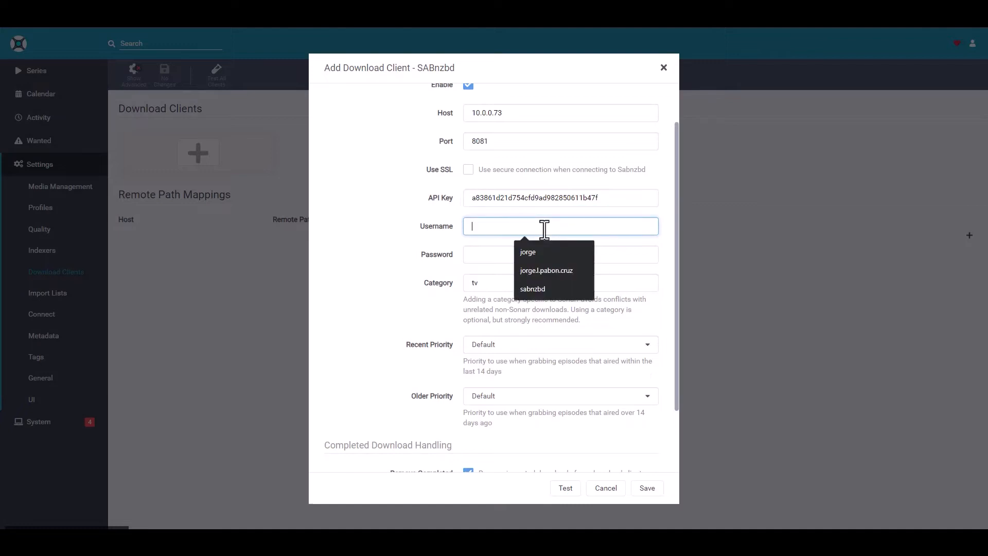
pyautogui.write('sabnzbd')
pyautogui.press('Tab')
pyautogui.write('sabnzbd')
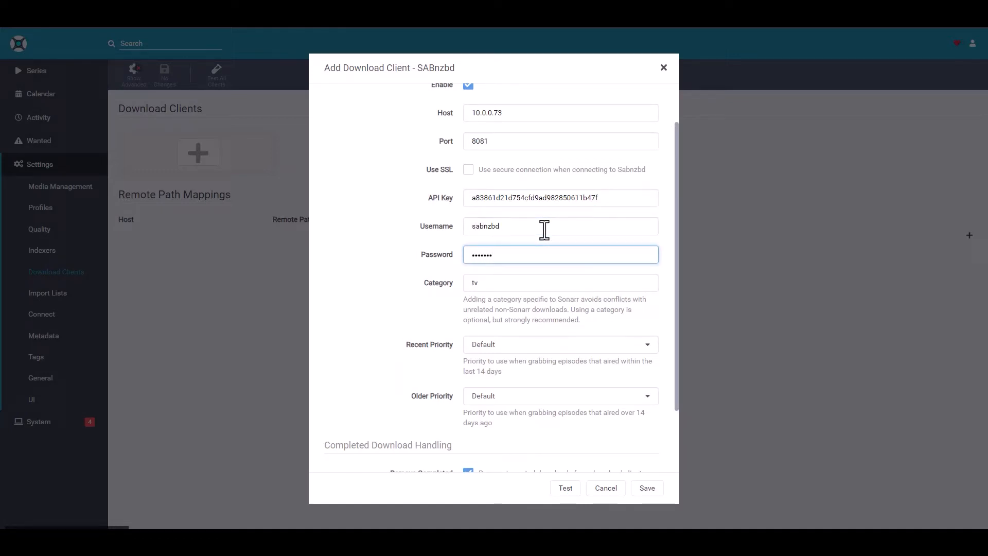
# Check the categories configured in SABnzbd, and set the download client's Recent Priority and Older Priority to Force
pyautogui.scroll(-3, 586, 198)
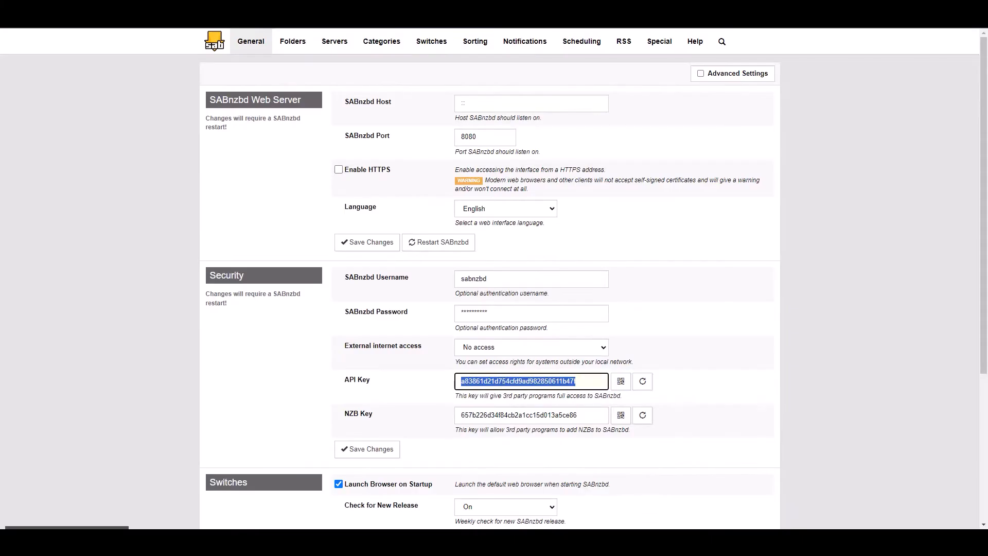
pyautogui.click(379, 44)
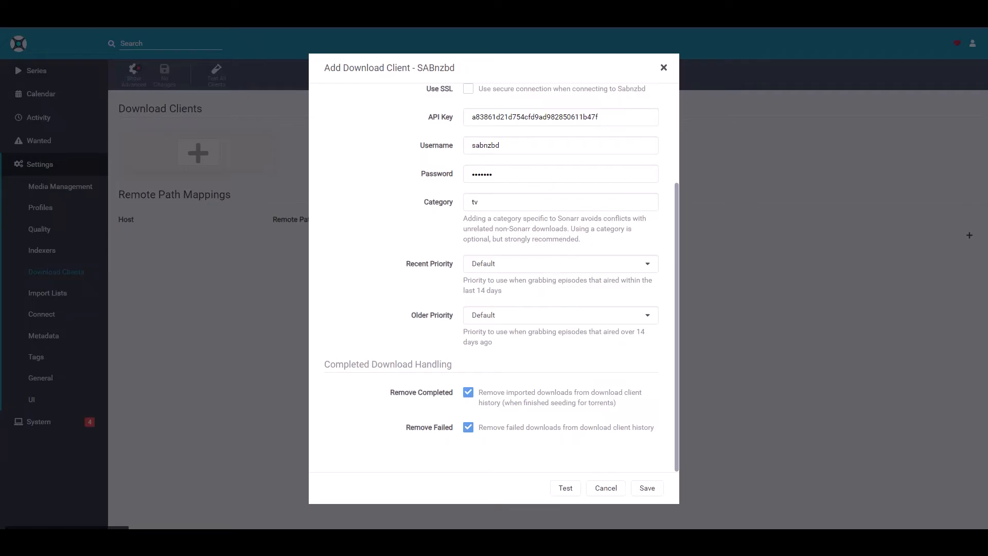
pyautogui.click(513, 266)
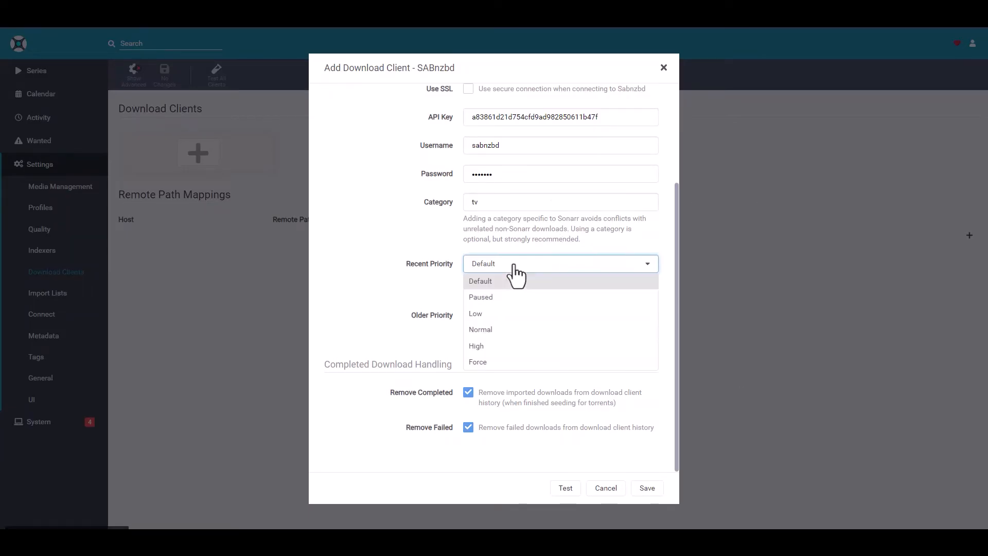
pyautogui.click(481, 363)
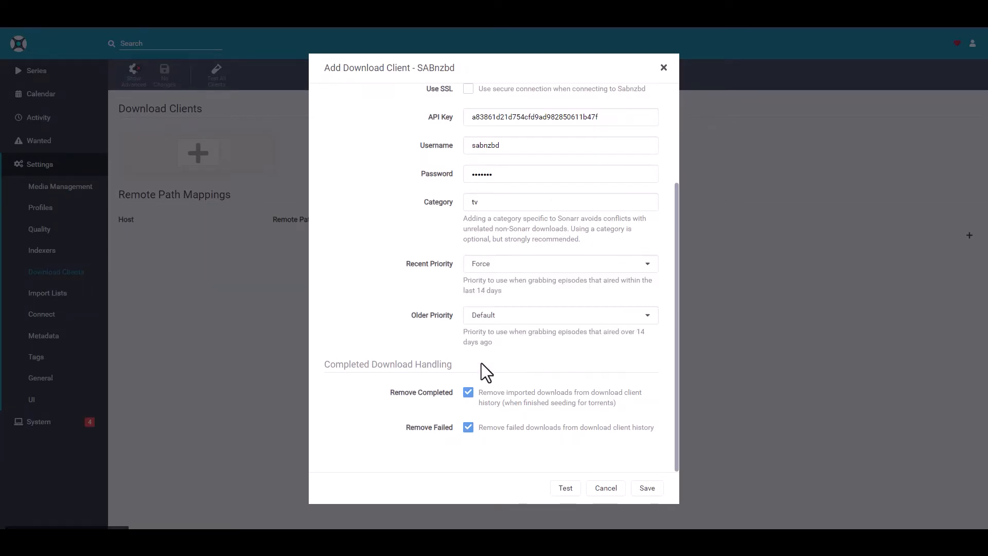
pyautogui.click(489, 318)
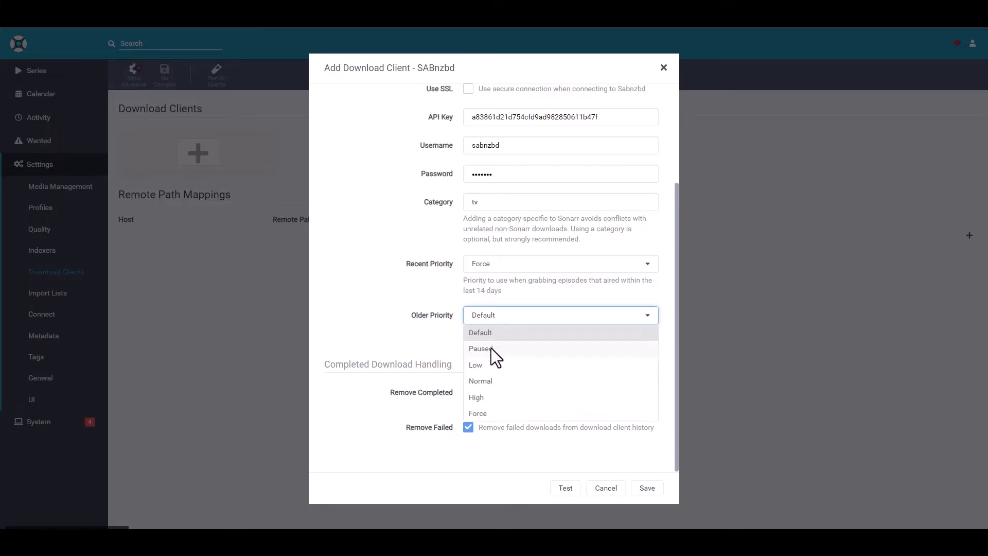
pyautogui.click(490, 413)
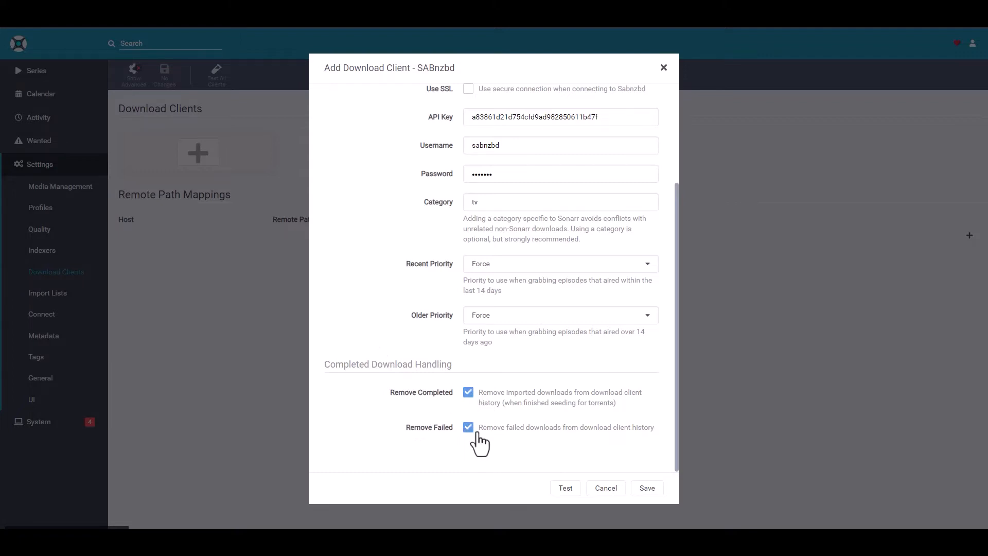
# Review the SABnzbd client settings, test the connection and save the client
pyautogui.scroll(3, 538, 392)
pyautogui.scroll(-3, 540, 378)
pyautogui.click(566, 489)
pyautogui.click(649, 493)
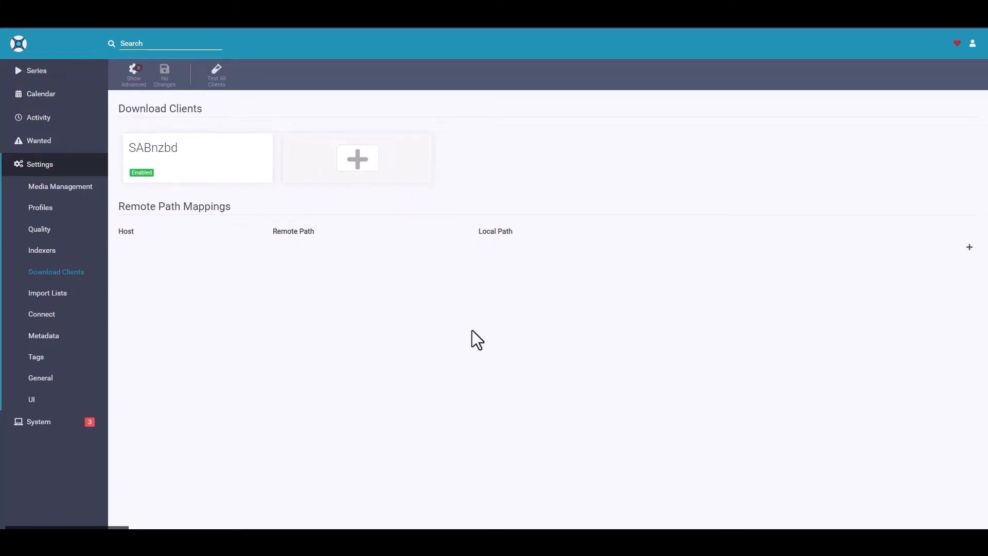
# Add a qBittorrent download client named QBitTorrent and set its host to 10.0.0.73
pyautogui.click(358, 161)
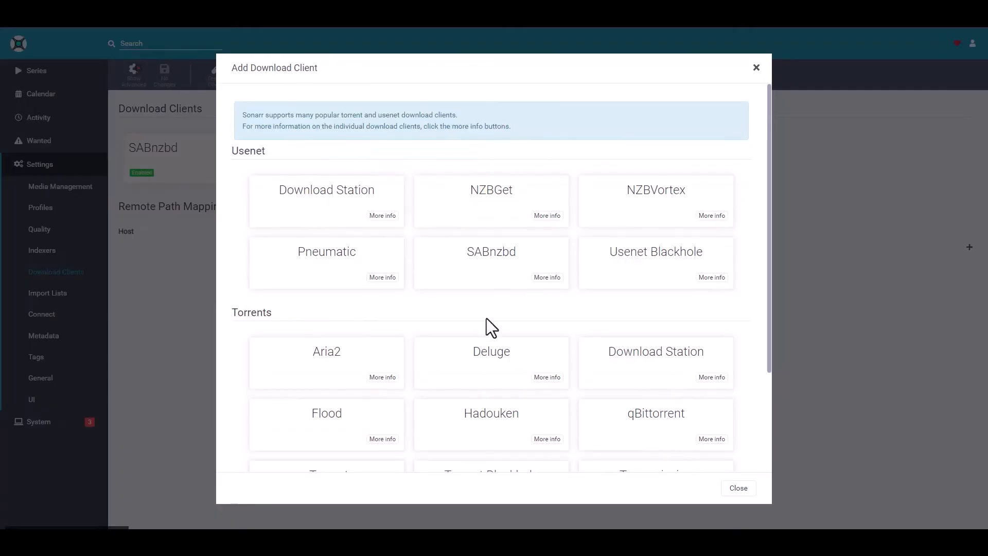
pyautogui.scroll(-2, 587, 333)
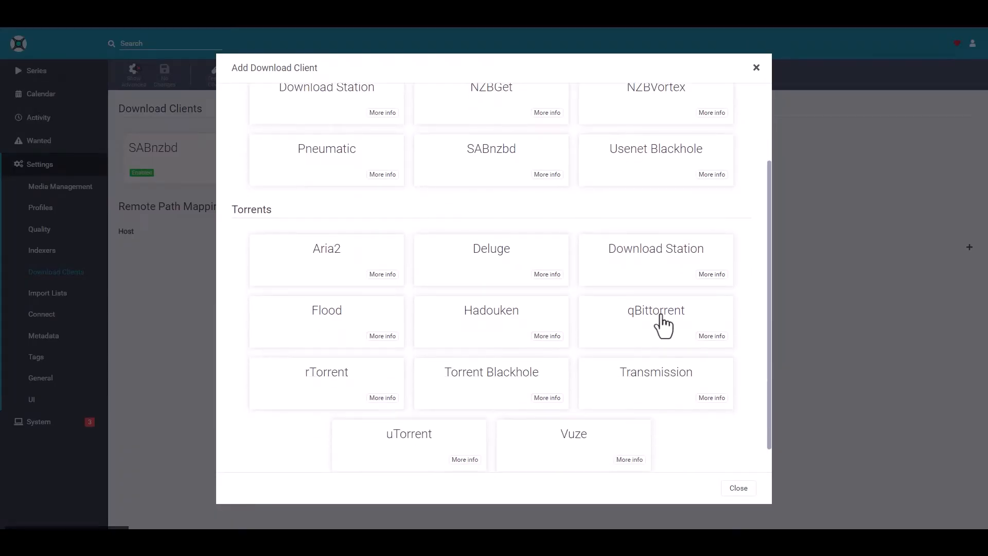
pyautogui.click(662, 322)
pyautogui.click(527, 108)
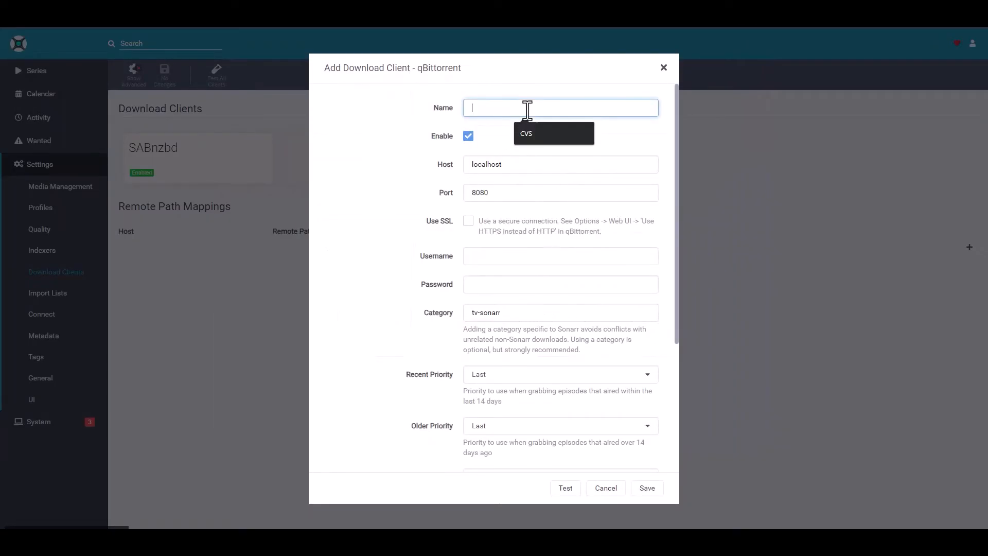
pyautogui.write('QBitTorrent')
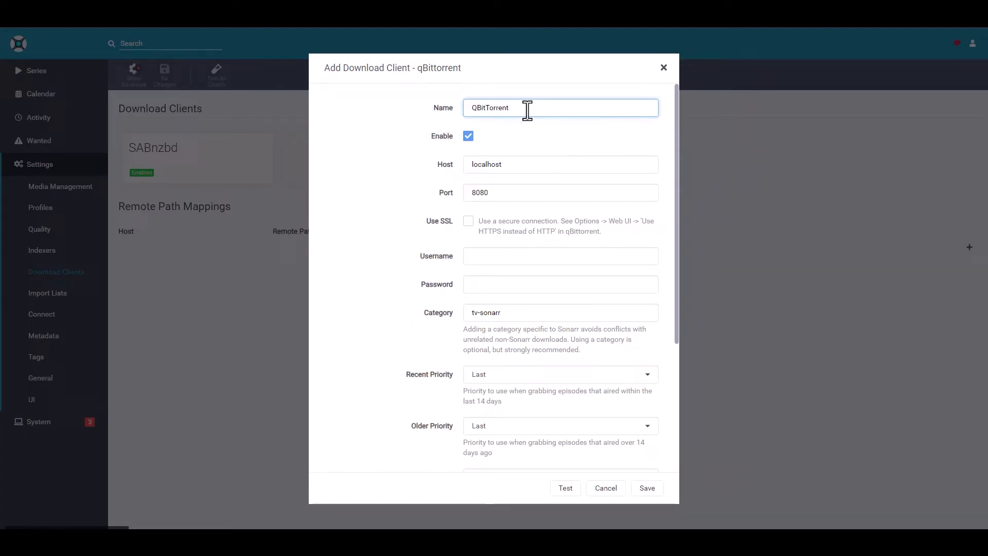
pyautogui.doubleClick(525, 165)
pyautogui.write('10.0.0.73')
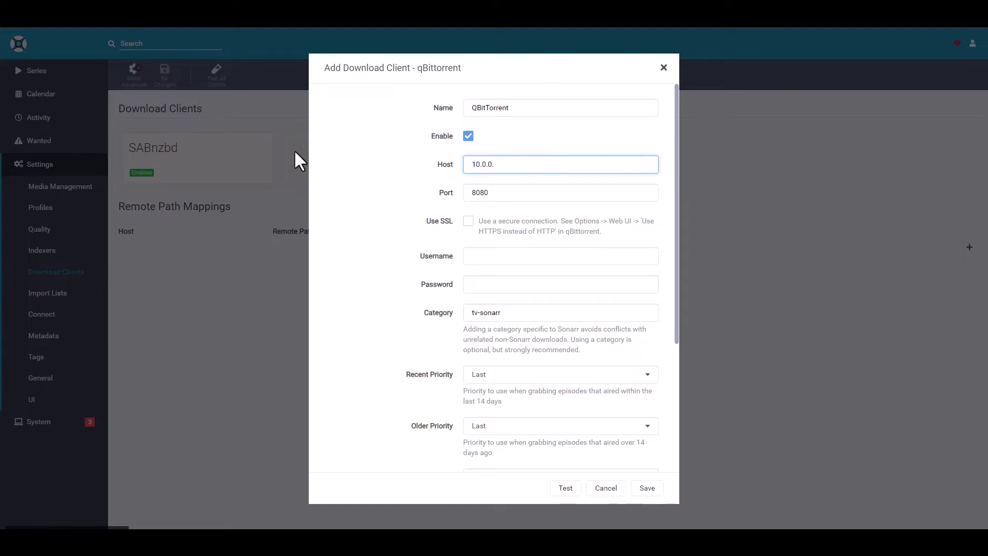
# Check the port settings of the QBitTorrent-VPN container in Synology's Docker app to verify the download client's port
pyautogui.click(508, 192)
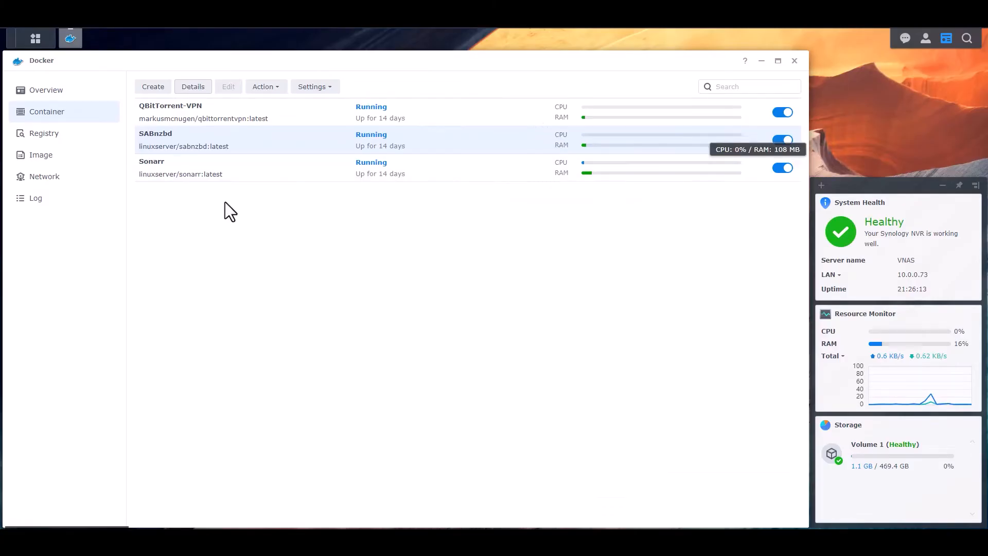
pyautogui.click(194, 111)
pyautogui.click(193, 87)
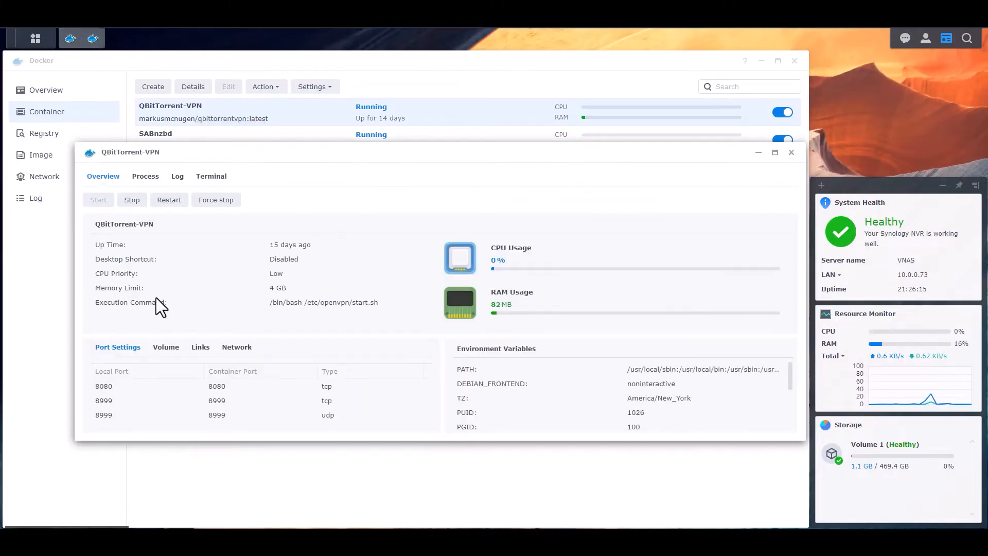
pyautogui.click(792, 153)
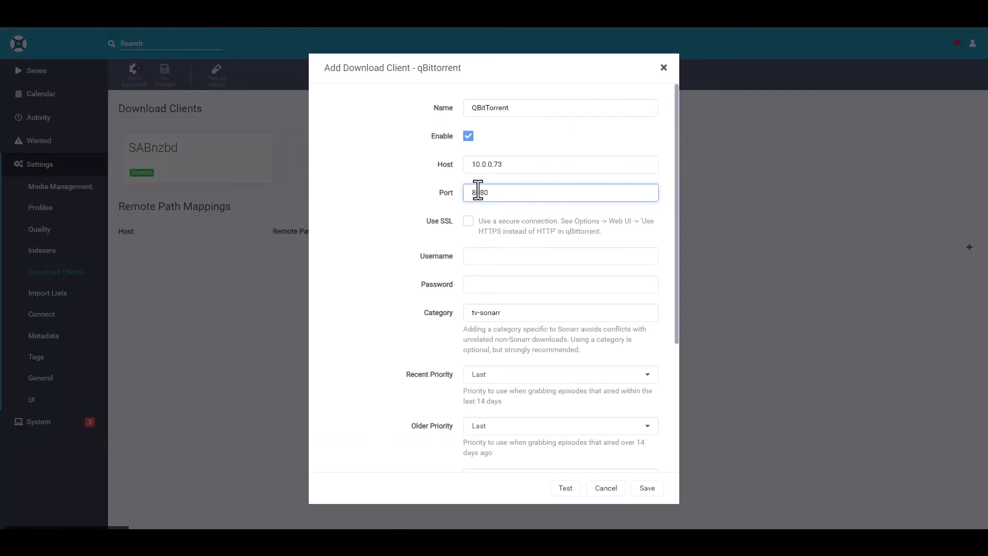
# Switch to the qBittorrent Web UI, log in with its username and password, and dismiss the browser's offer to save the password
pyautogui.click(533, 260)
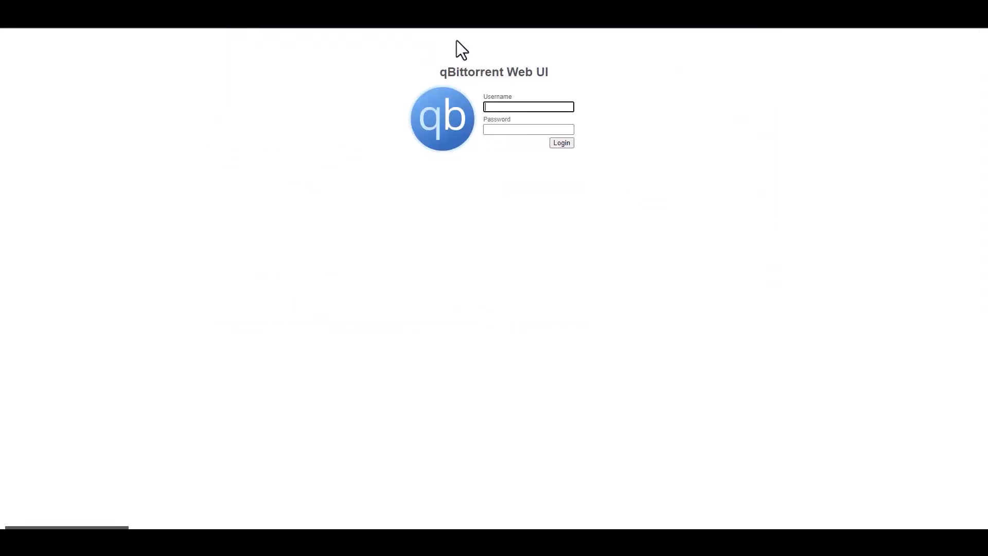
pyautogui.click(525, 106)
pyautogui.write('q')
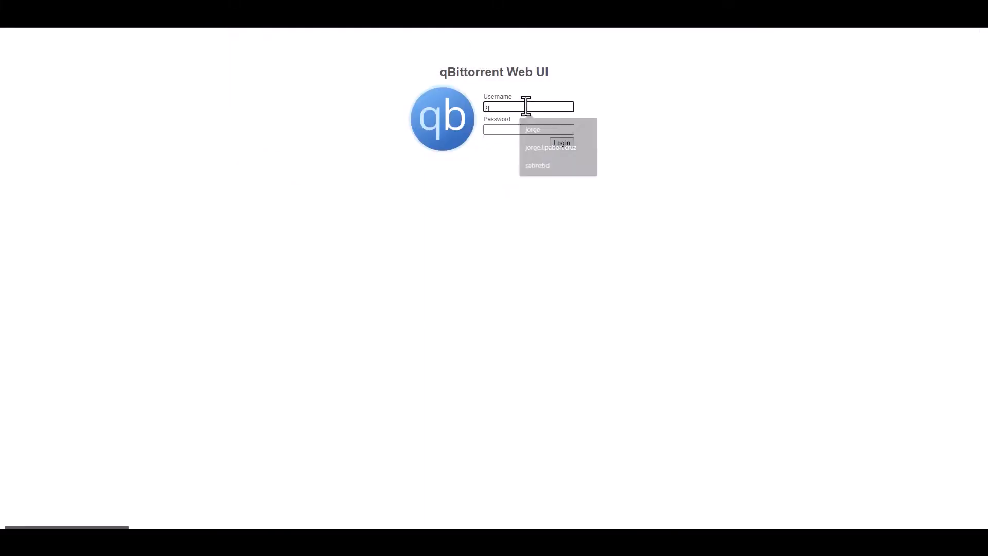
pyautogui.write('bittorrent')
pyautogui.press('Tab')
pyautogui.write('adminadmin')
pyautogui.press('Return')
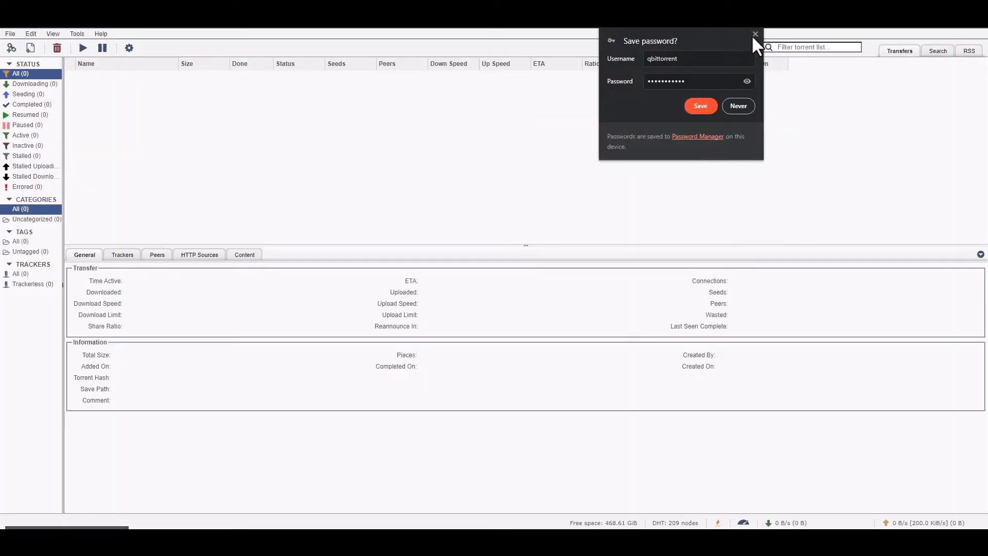
pyautogui.click(755, 34)
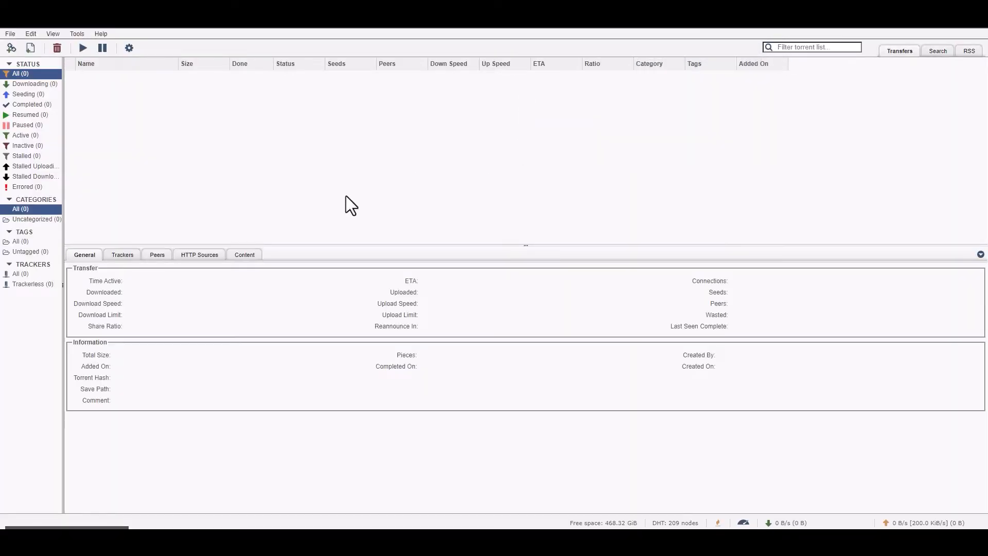
# Examine the Downloads options in qBittorrent, including the saving management and monitored folder settings
pyautogui.click(130, 49)
pyautogui.scroll(-5, 524, 258)
pyautogui.scroll(5, 524, 258)
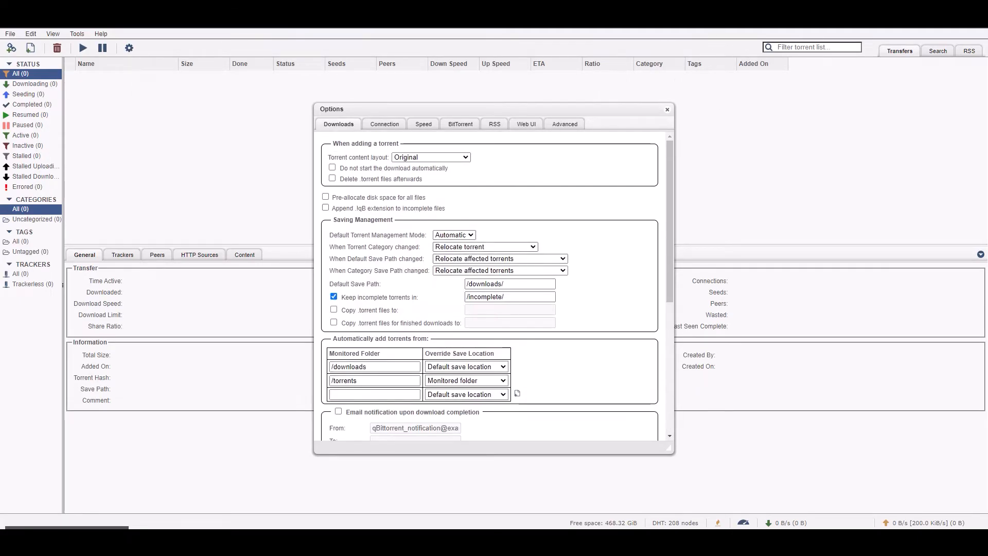
# Return to Sonarr and enter the qBittorrent username and password for the download client
pyautogui.click(689, 13)
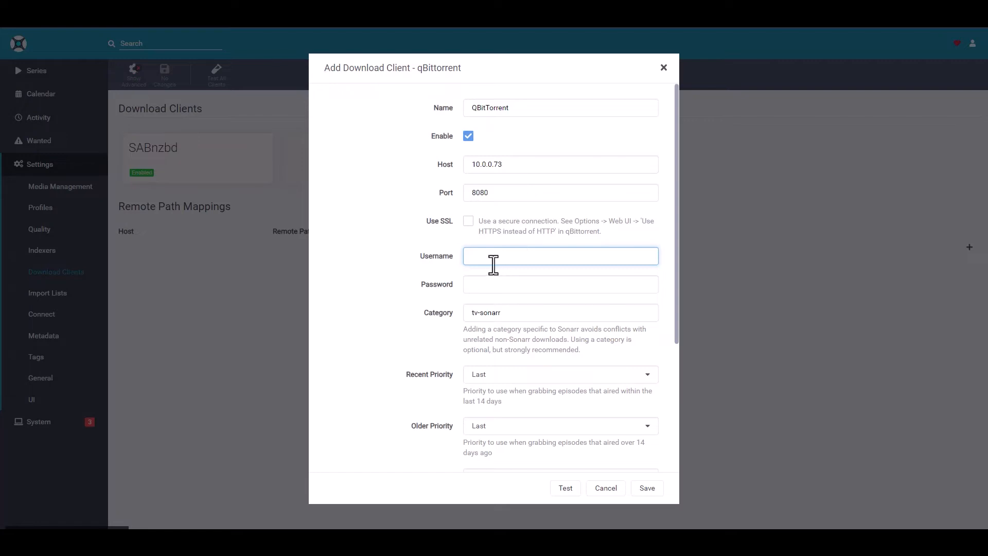
pyautogui.write('qbittorrent')
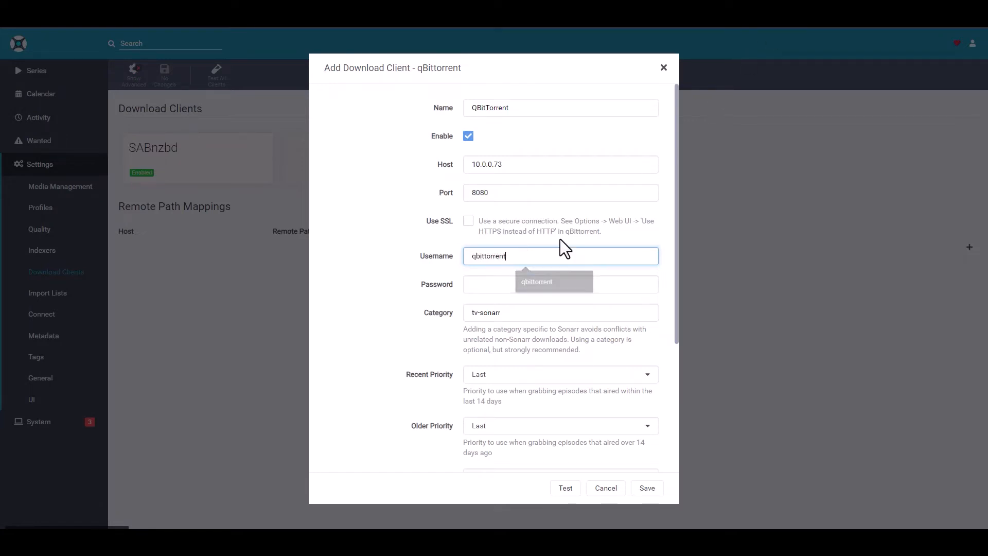
pyautogui.press('Tab')
pyautogui.write('•••••••••••')
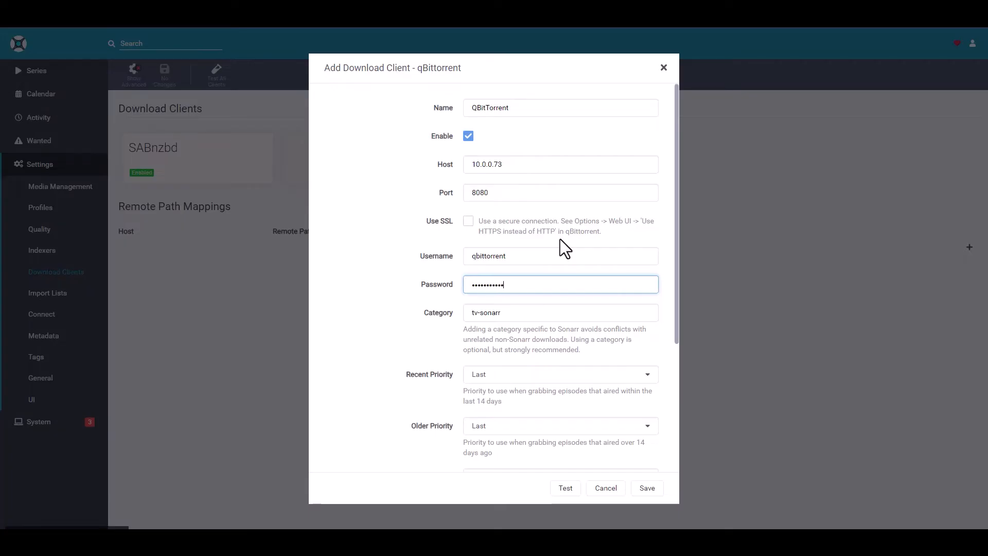
# Change the qBittorrent client's Category to sonarr
pyautogui.scroll(-4, 566, 237)
pyautogui.scroll(1, 533, 226)
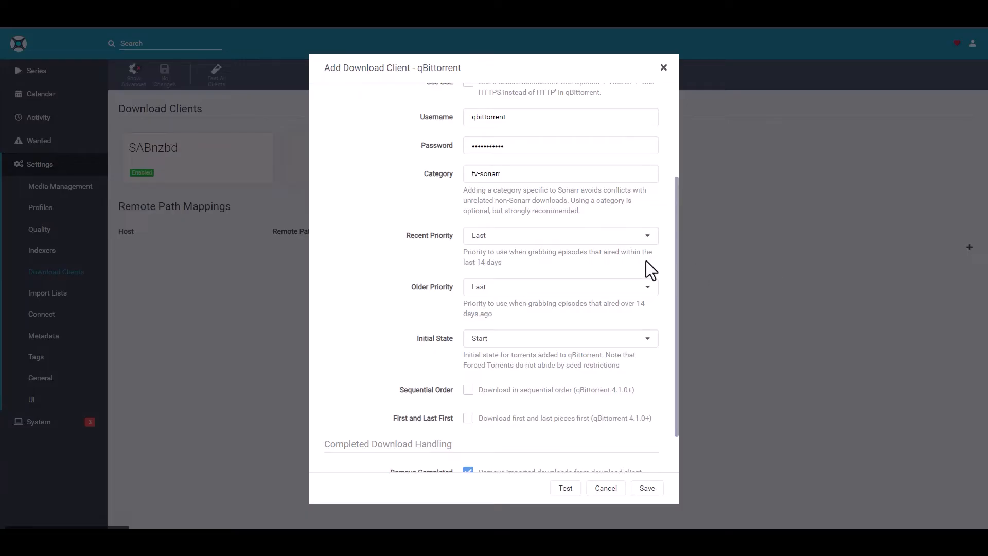
pyautogui.tripleClick(521, 175)
pyautogui.press('Home')
pyautogui.press('Delete')
pyautogui.press('Delete')
pyautogui.press('Delete')
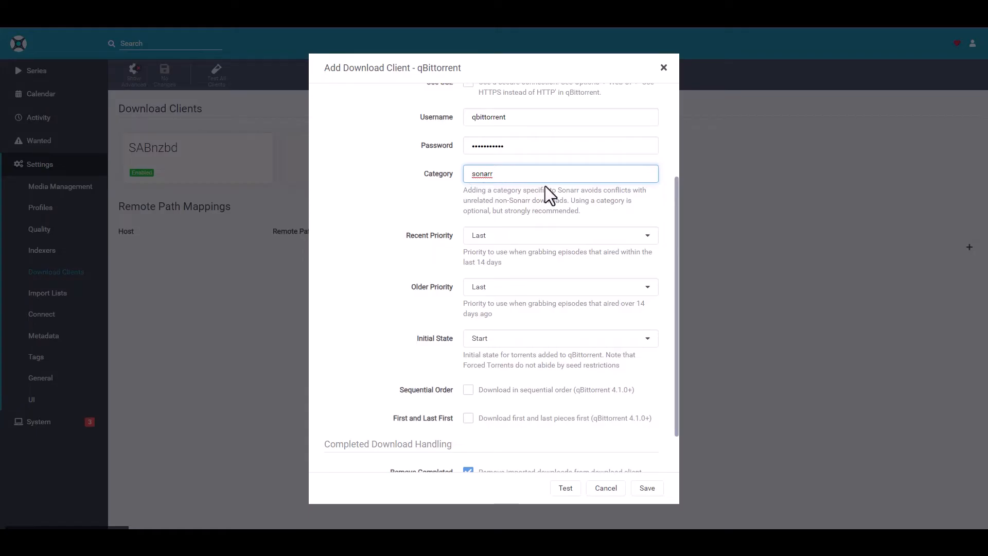
# Check the Recent Priority choices, keep it at Last, and set the client's Initial State to ForceStart
pyautogui.scroll(-1, 556, 195)
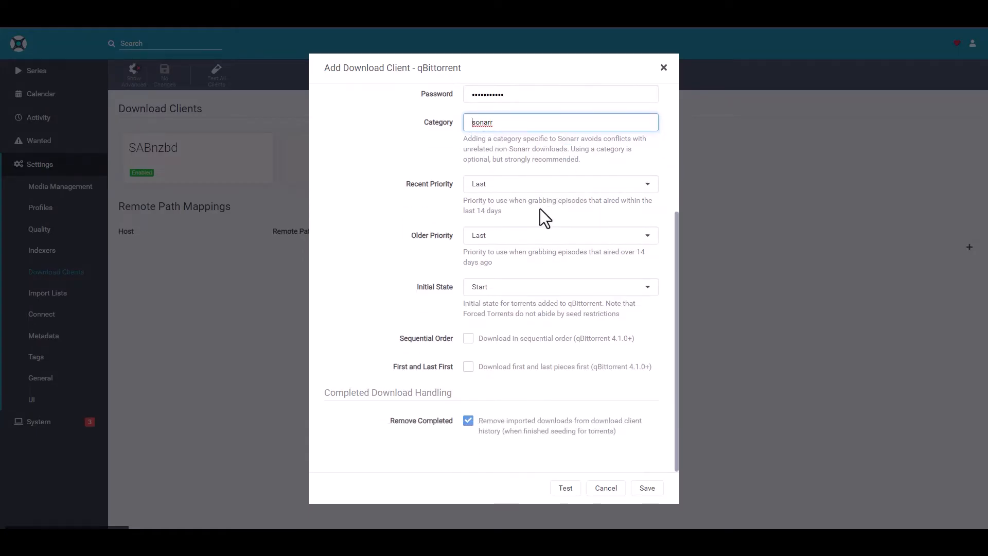
pyautogui.click(509, 184)
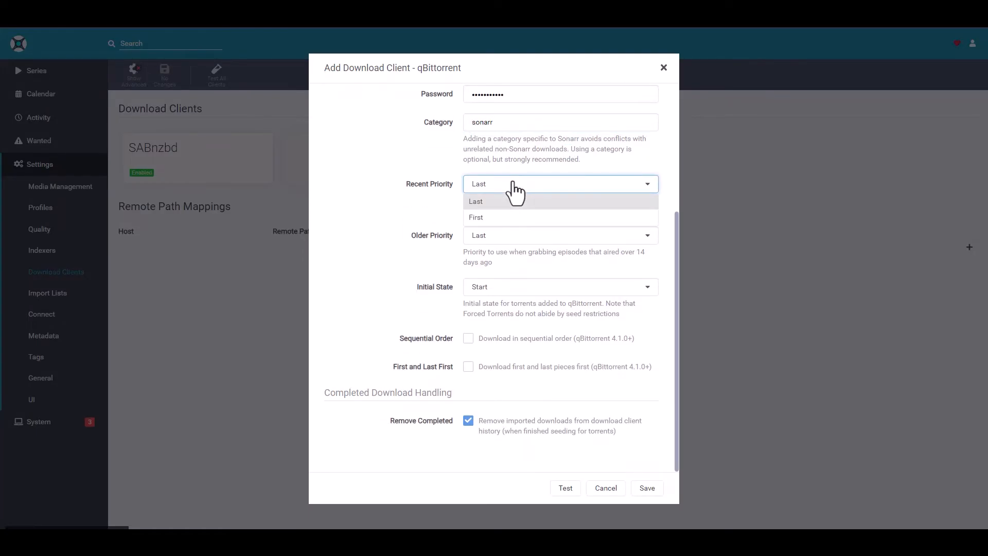
pyautogui.click(509, 185)
pyautogui.click(505, 211)
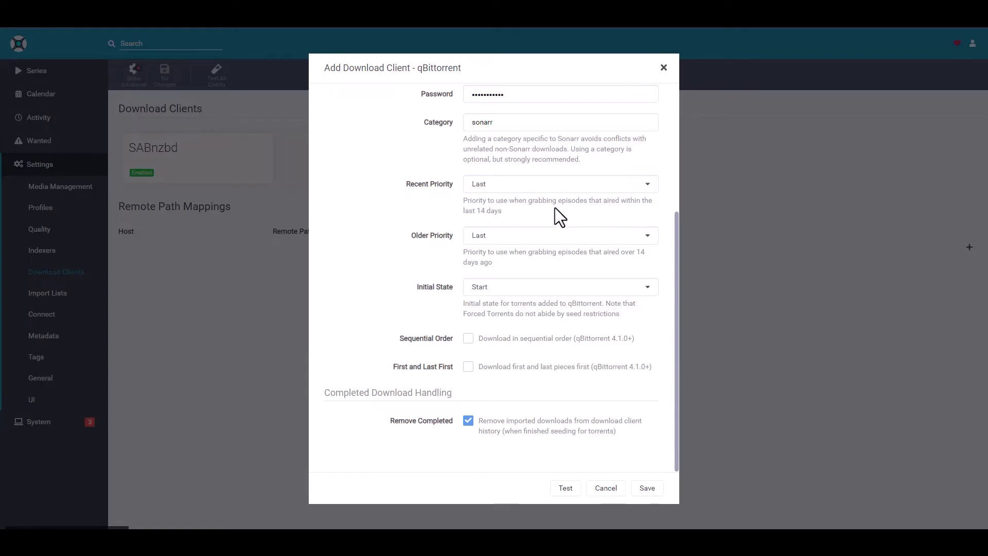
pyautogui.click(507, 186)
pyautogui.click(489, 190)
pyautogui.click(528, 287)
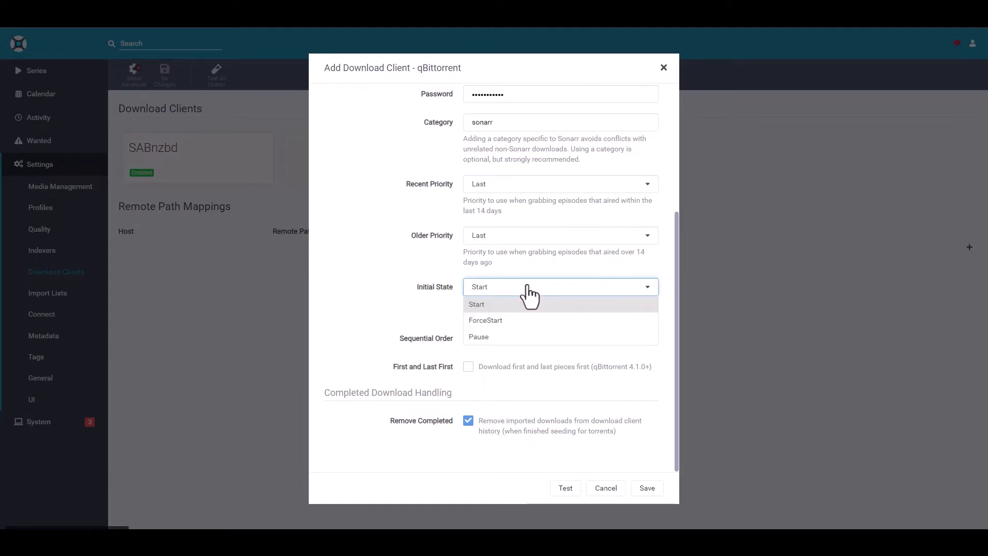
pyautogui.click(499, 322)
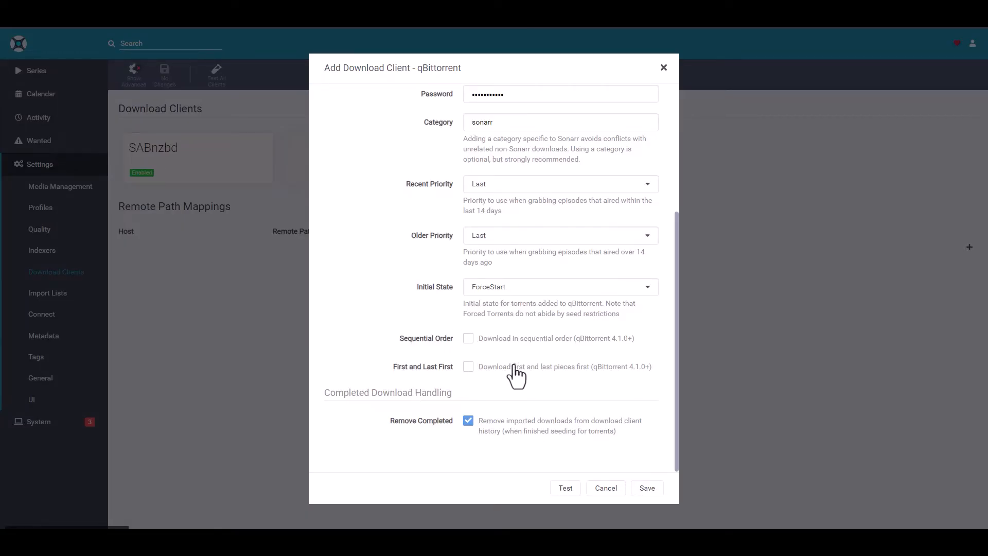
# Review the qBittorrent client settings, test the connection and save the client
pyautogui.scroll(5, 536, 384)
pyautogui.scroll(-5, 537, 384)
pyautogui.click(563, 490)
pyautogui.click(650, 489)
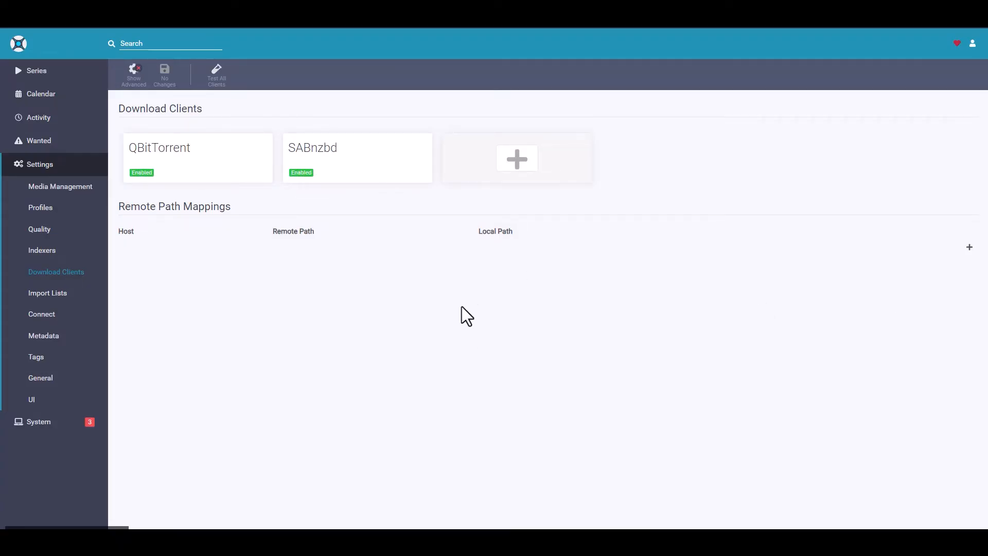
# Start a new remote path mapping for host 10.0.0.73 with the remote path /downloads/sonarr
pyautogui.moveTo(235, 207); pyautogui.dragTo(125, 206)
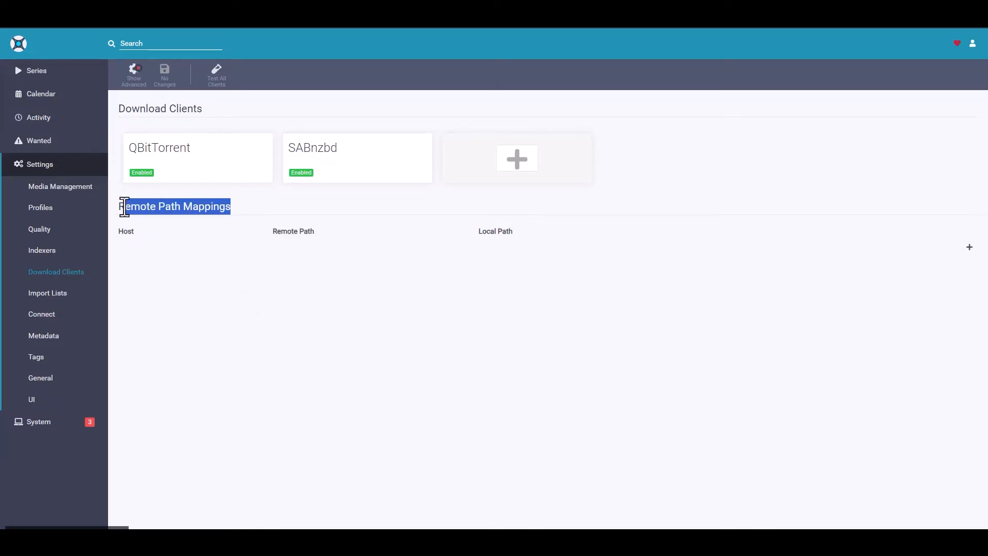
pyautogui.click(437, 341)
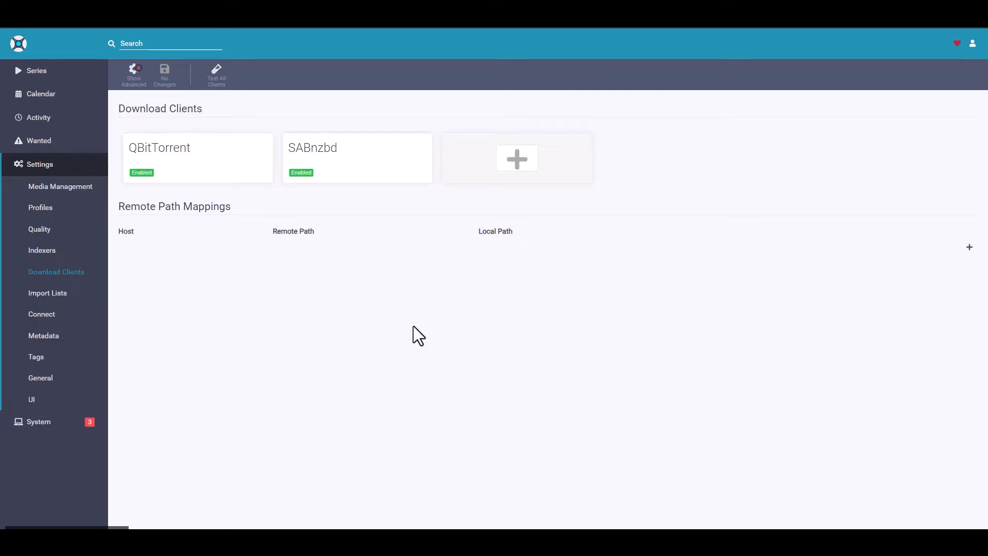
pyautogui.click(970, 248)
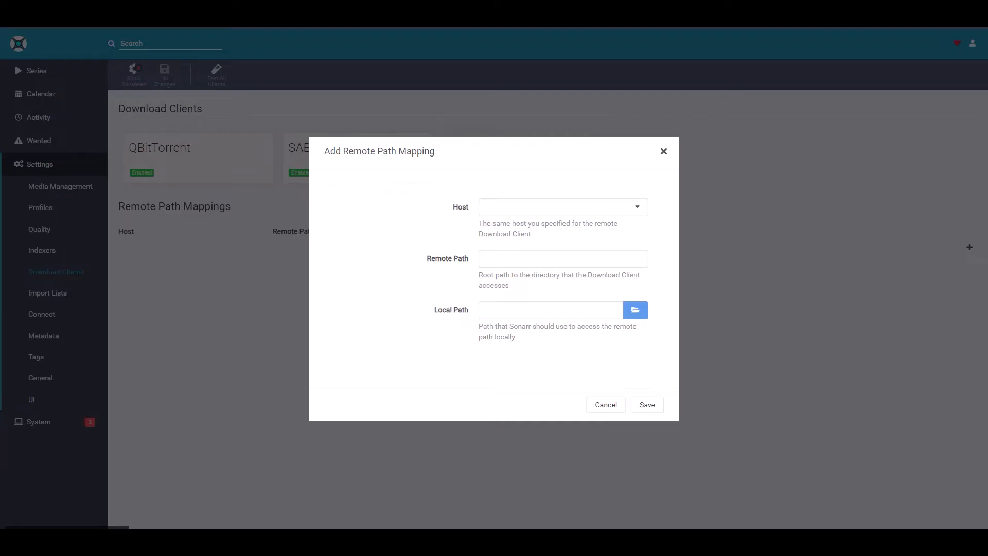
pyautogui.click(536, 208)
pyautogui.click(512, 223)
pyautogui.click(520, 259)
pyautogui.write('/')
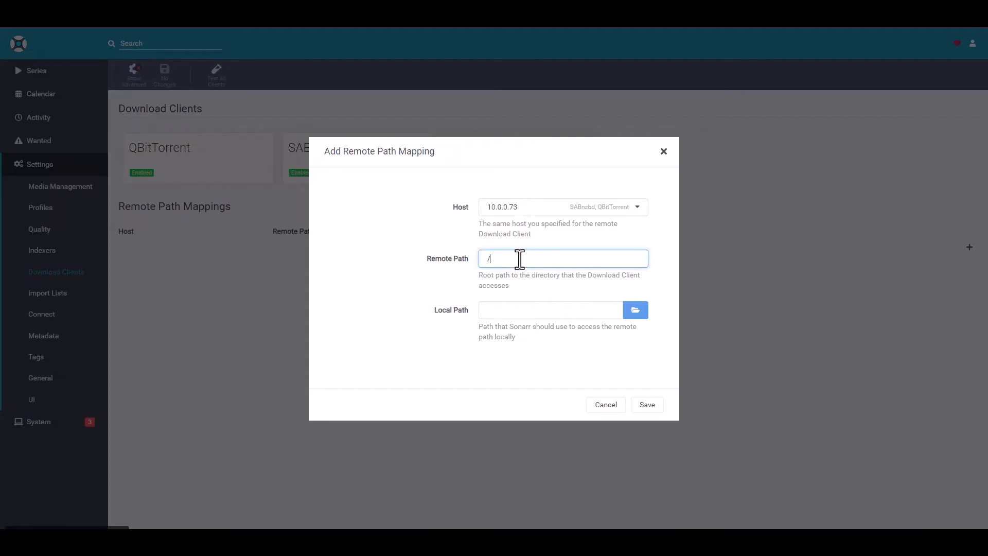
pyautogui.write('downloads/sonarr')
# Choose /downloads/ as the mapping's local path and save the remote path mapping
pyautogui.click(637, 311)
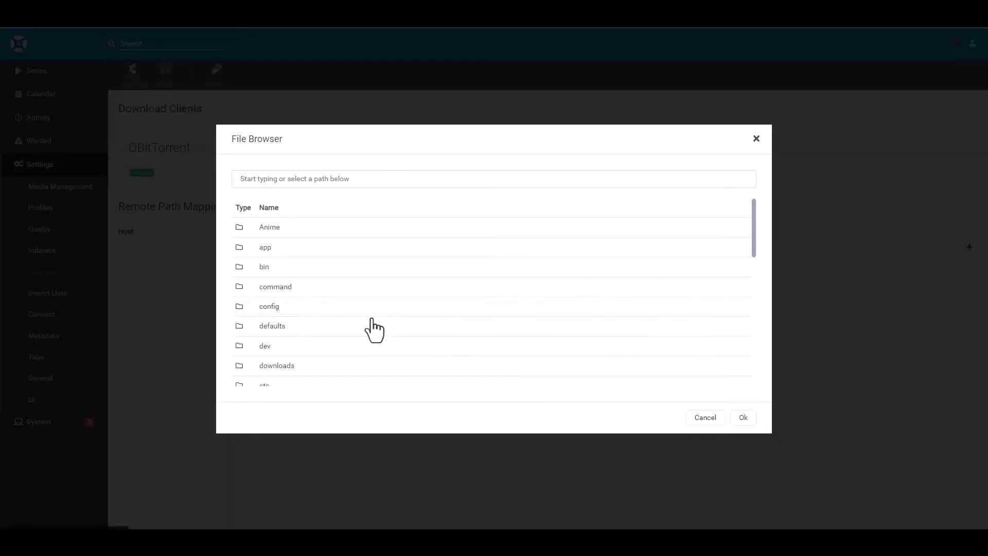
pyautogui.click(278, 366)
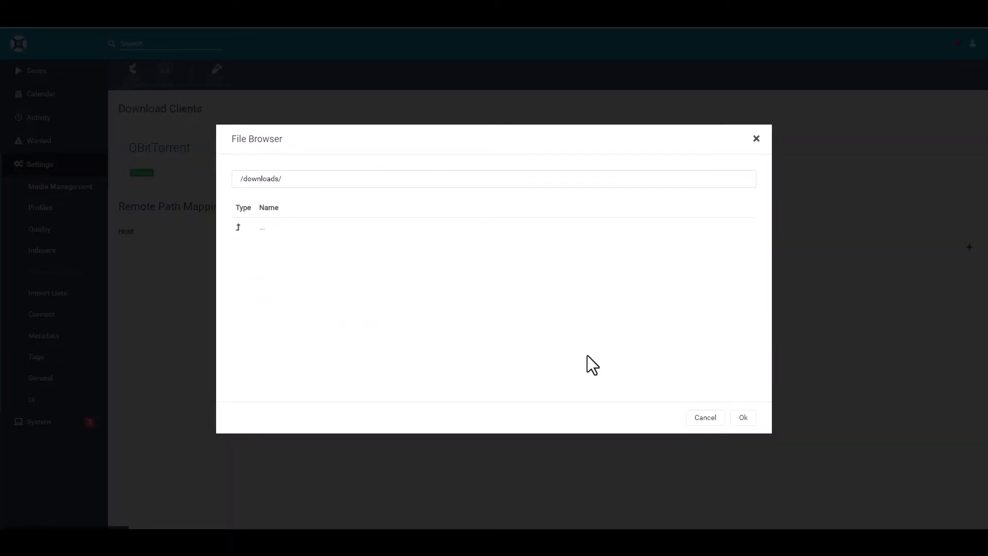
pyautogui.click(743, 418)
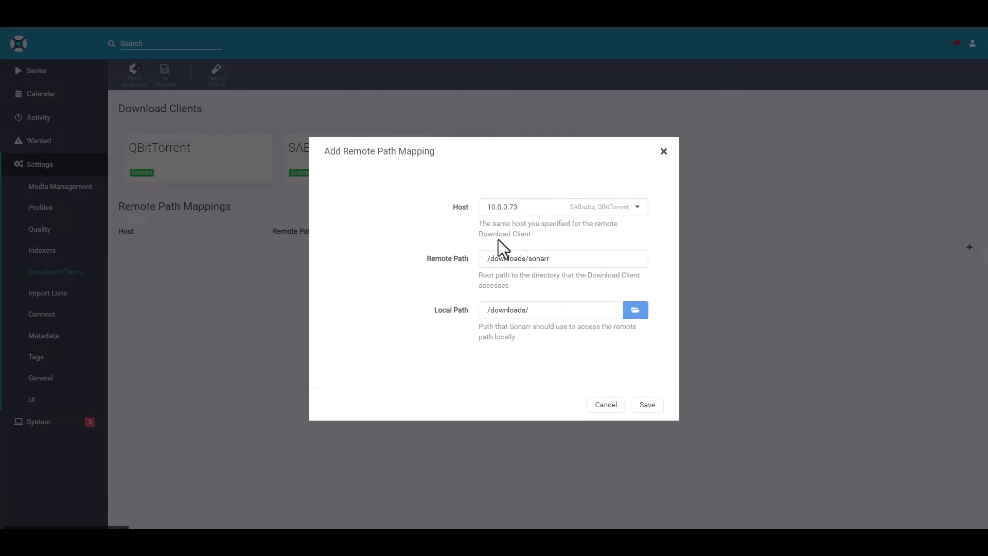
pyautogui.click(646, 405)
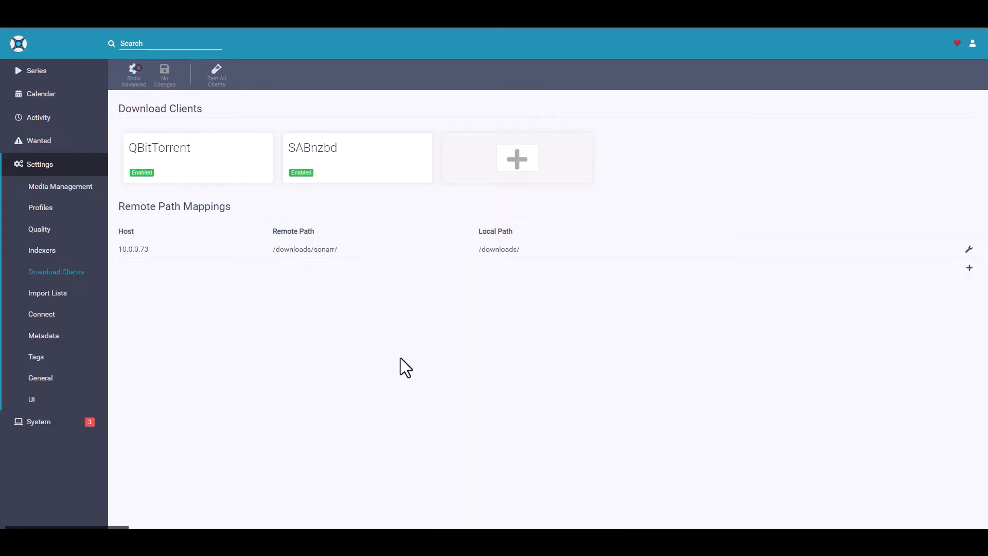
# Look over the list types Sonarr offers for import lists, and close the selection without adding one
pyautogui.click(48, 295)
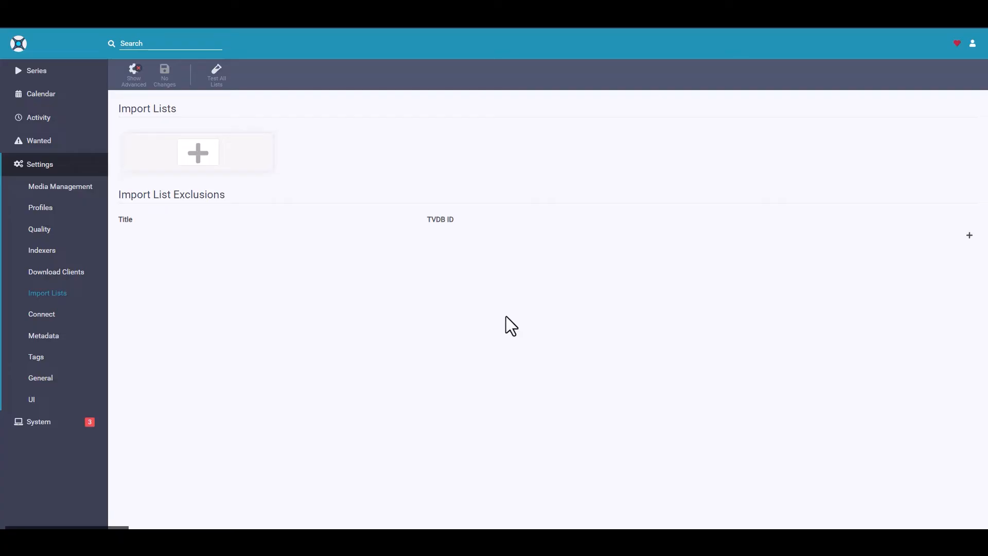
pyautogui.click(194, 154)
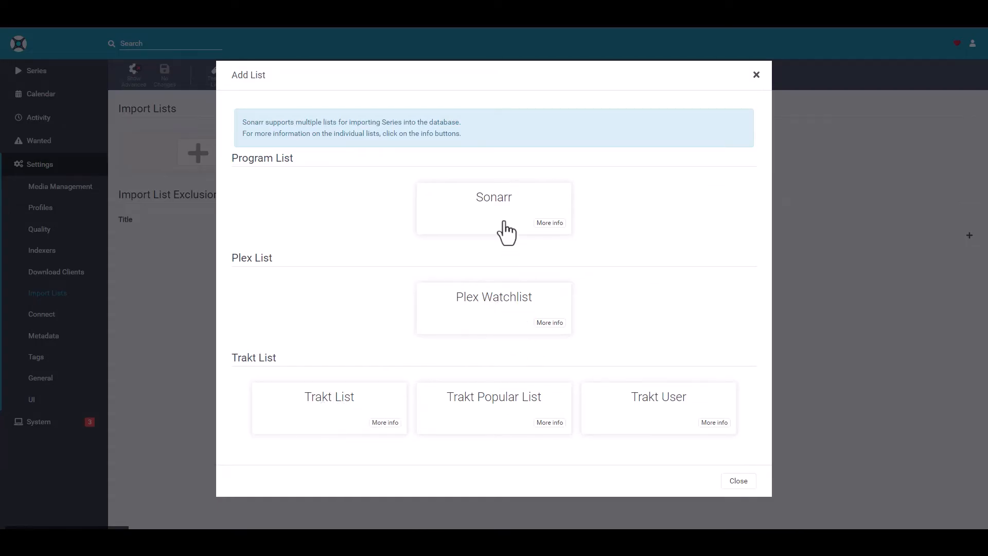
pyautogui.click(756, 75)
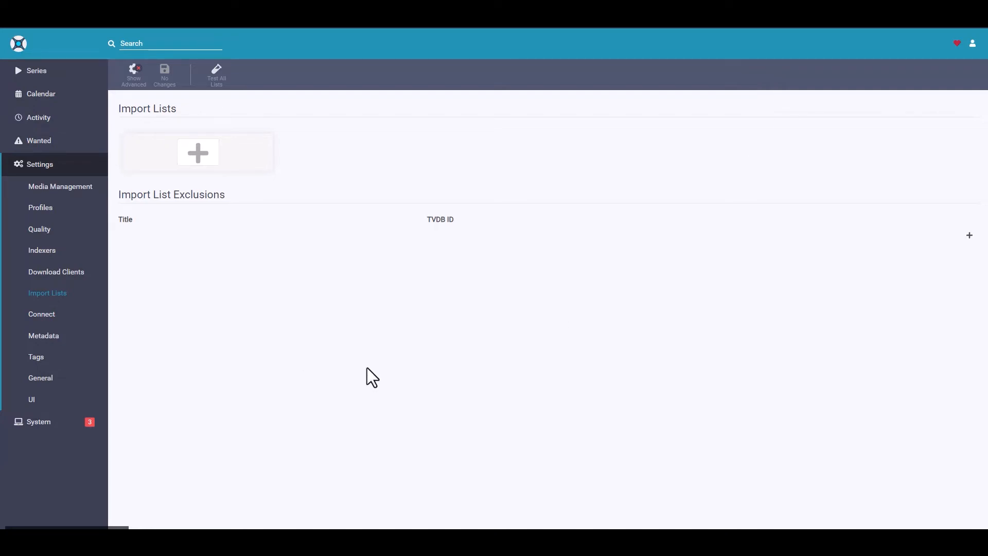
# Look over the notification types available for connections, and close the selection without adding one
pyautogui.click(42, 314)
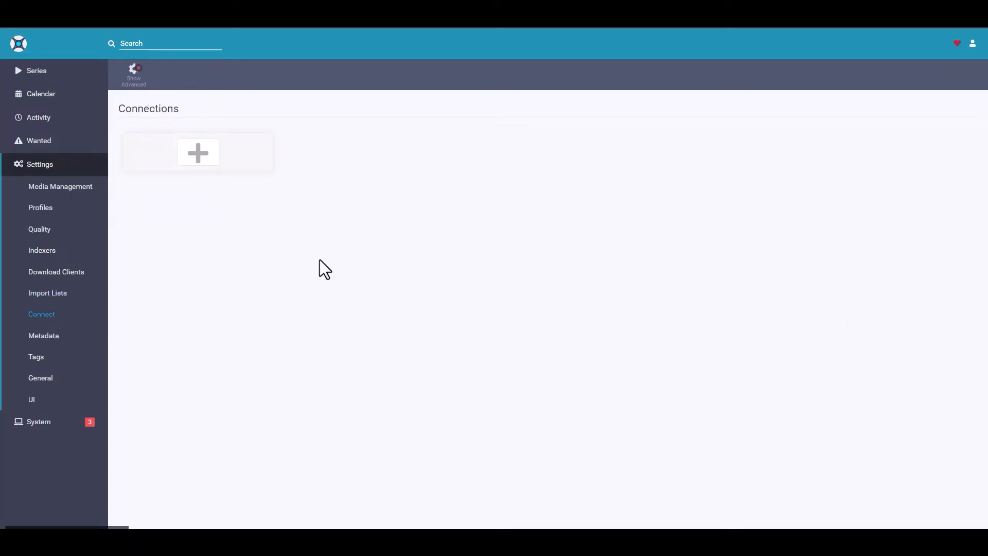
pyautogui.click(198, 153)
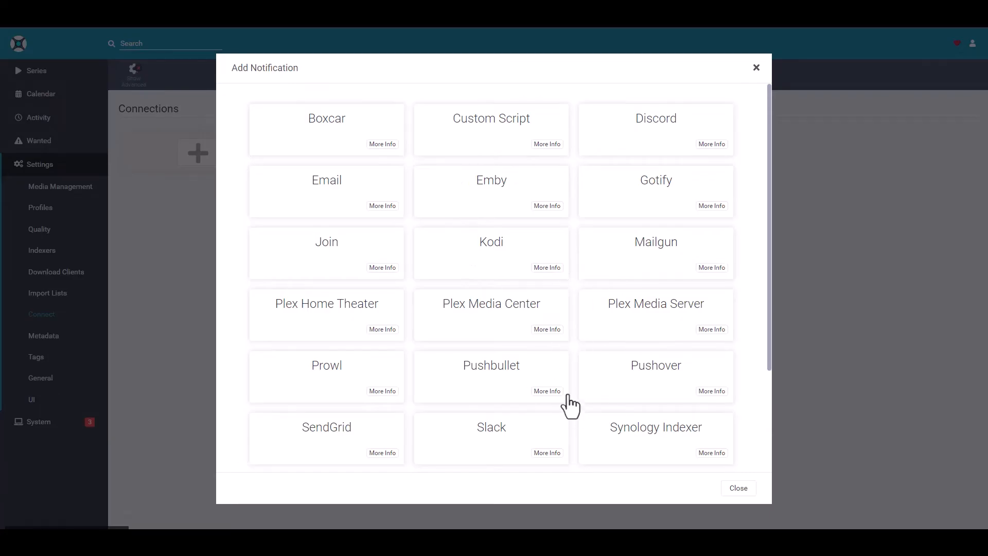
pyautogui.click(756, 69)
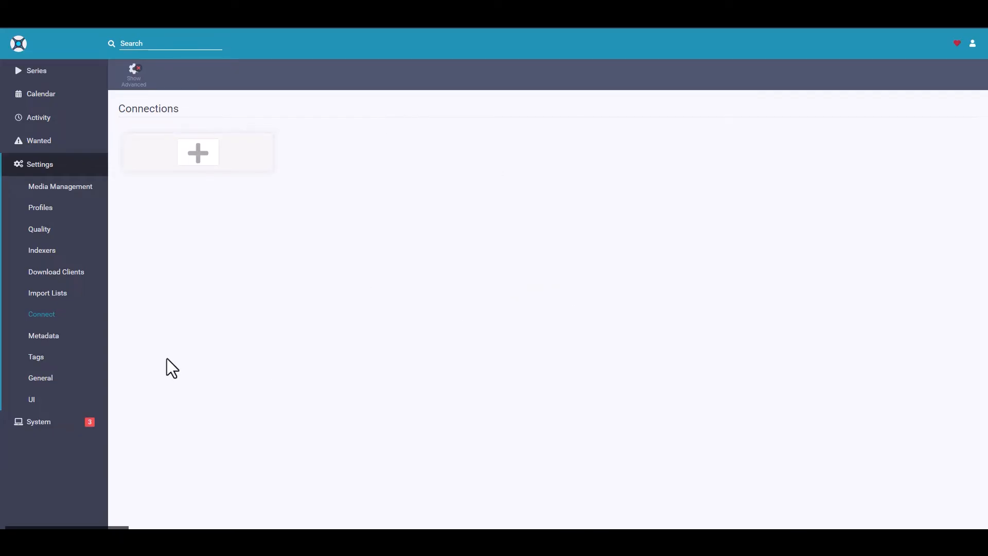
# Examine the Kodi (XBMC) / Emby metadata options without changing them, and check the tags page
pyautogui.click(36, 337)
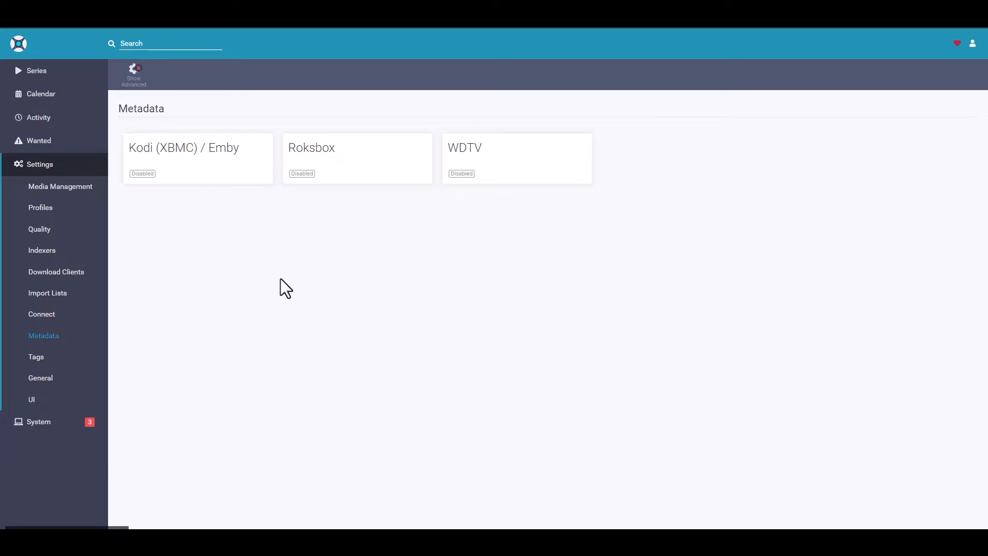
pyautogui.click(210, 163)
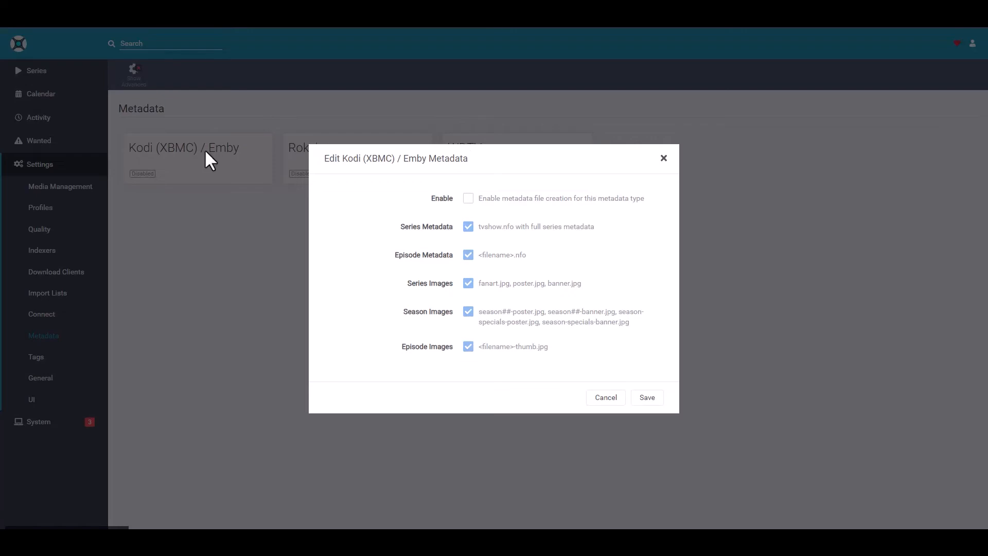
pyautogui.click(663, 159)
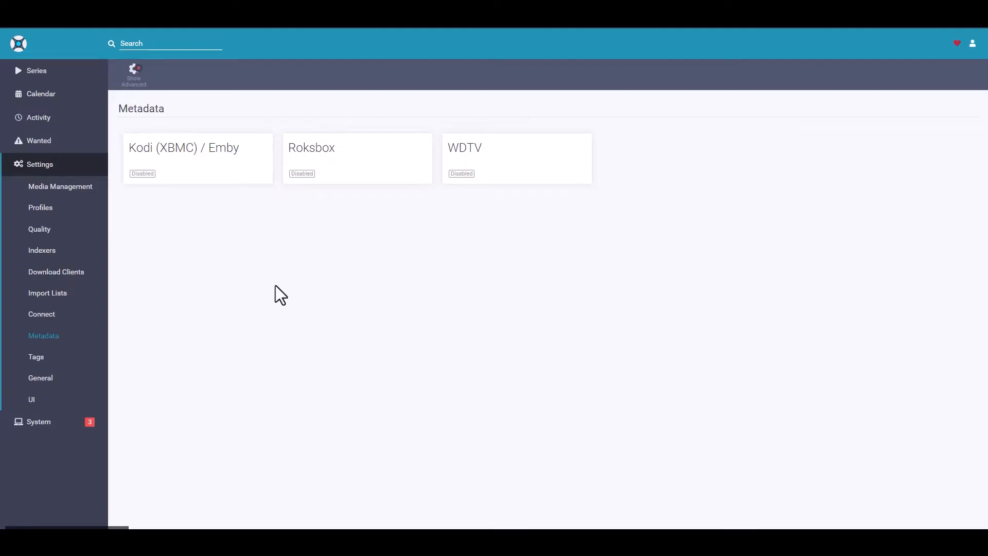
pyautogui.click(37, 359)
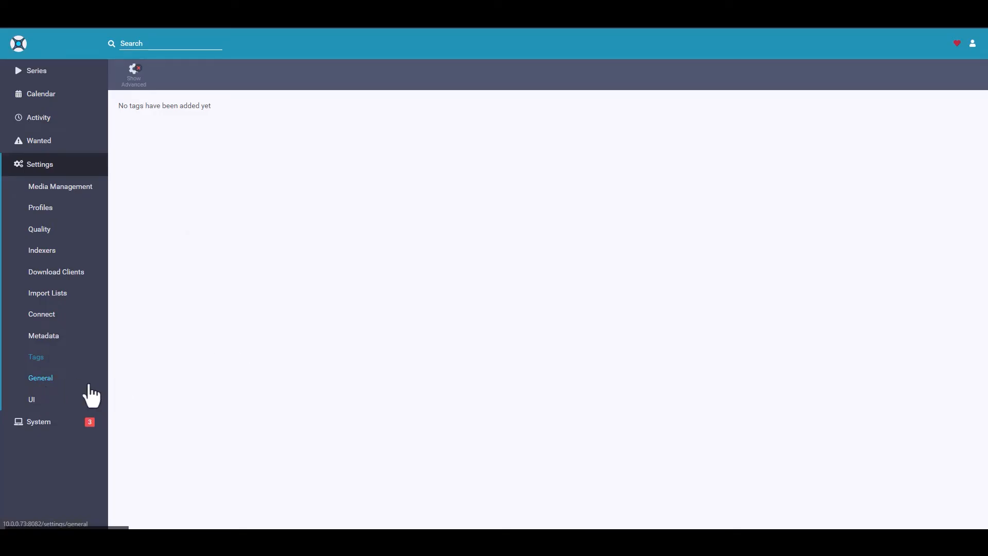
# Set the authentication method in the general settings to Forms (Login Page)
pyautogui.click(41, 378)
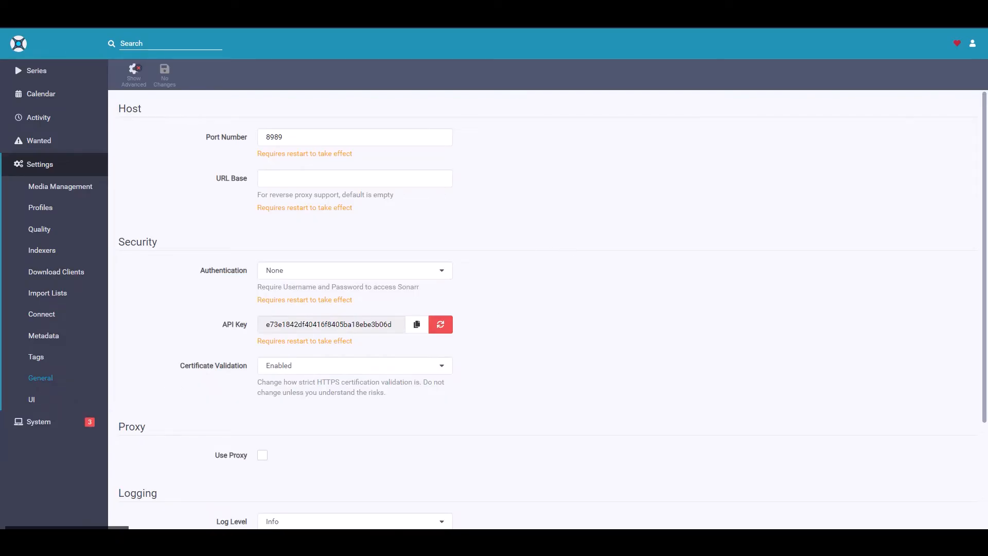
pyautogui.scroll(-2, 548, 246)
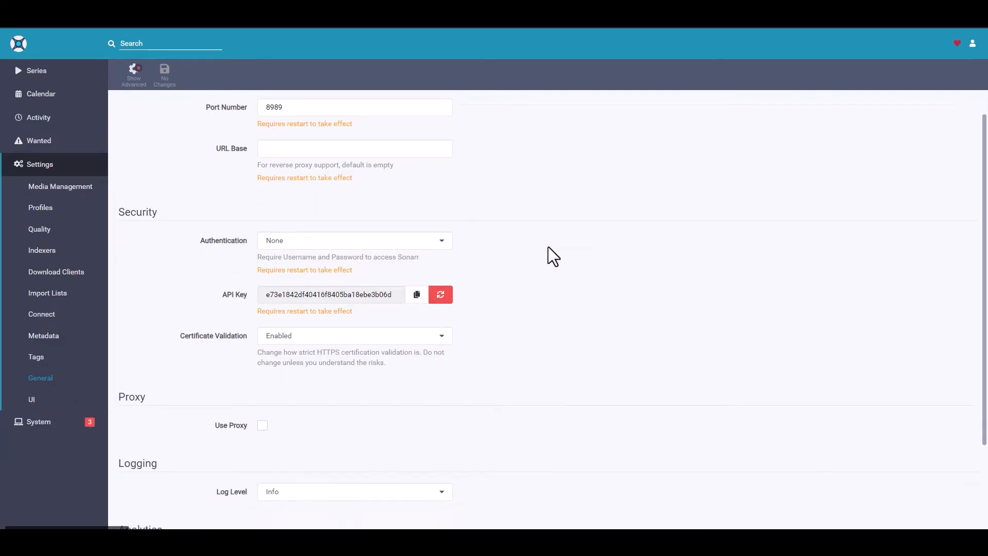
pyautogui.scroll(-1, 476, 232)
pyautogui.click(347, 135)
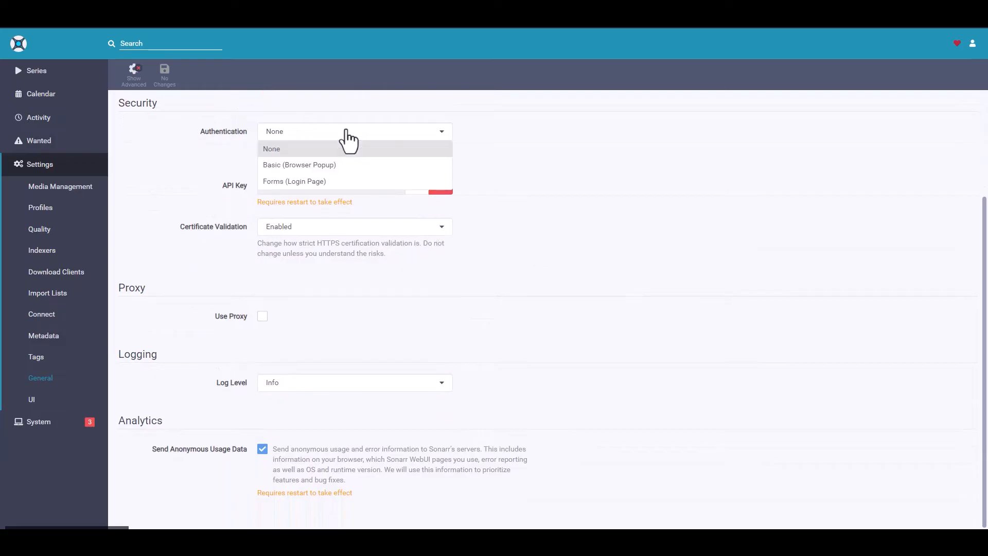
pyautogui.click(299, 181)
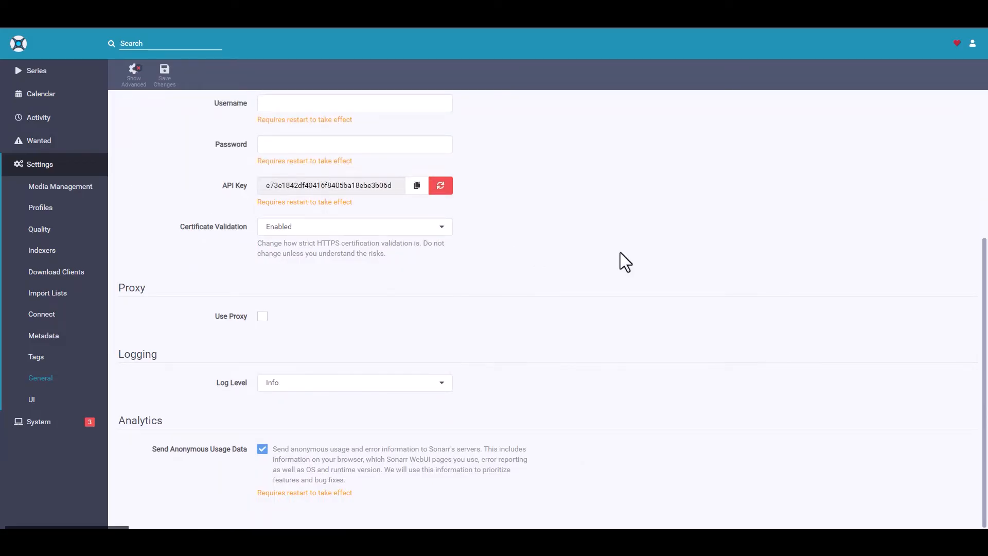
# Enter the login username sonarr and the account password in the security settings
pyautogui.scroll(1, 502, 240)
pyautogui.click(273, 155)
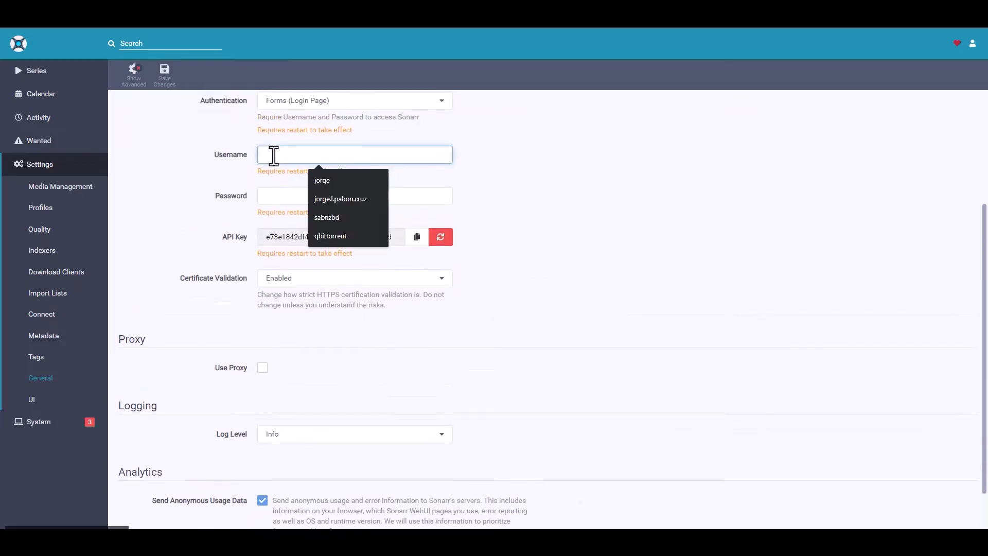
pyautogui.write('sonarr')
pyautogui.press('Tab')
pyautogui.write('sonarr')
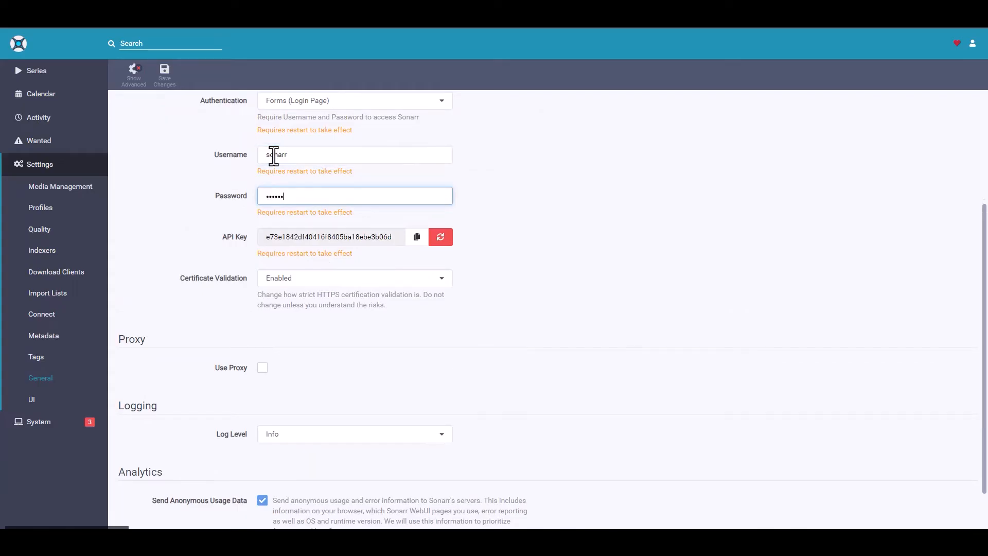
pyautogui.hotkey('ctrl', 'a')
pyautogui.press('BackSpace')
pyautogui.write('sonarr')
pyautogui.click(652, 268)
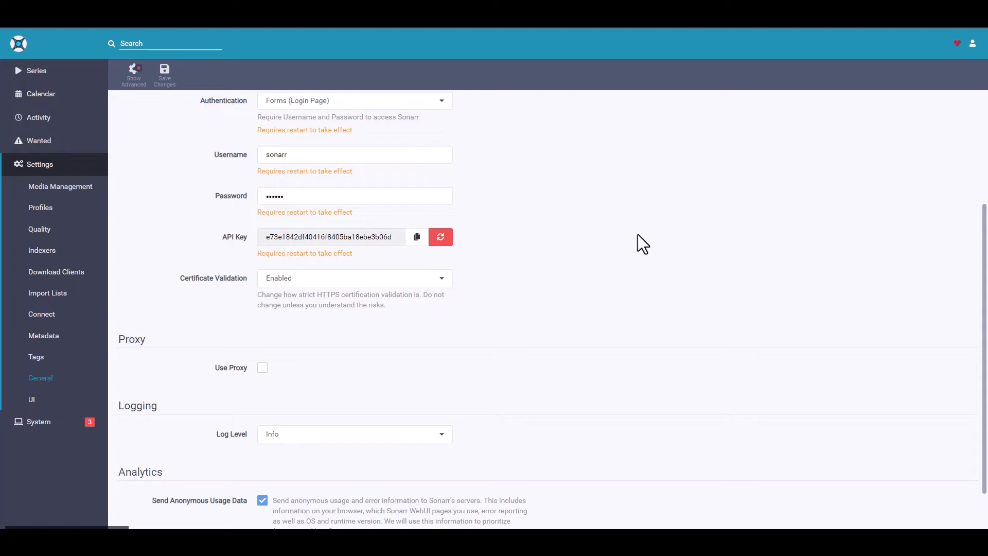
# Save the general settings and restart Sonarr immediately to apply the authentication
pyautogui.scroll(1, 627, 247)
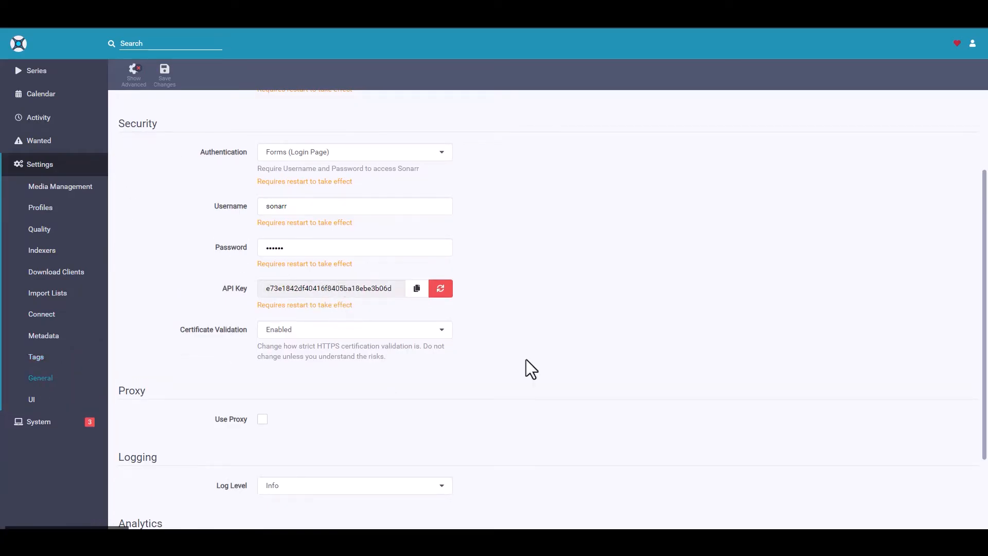
pyautogui.scroll(-2, 613, 283)
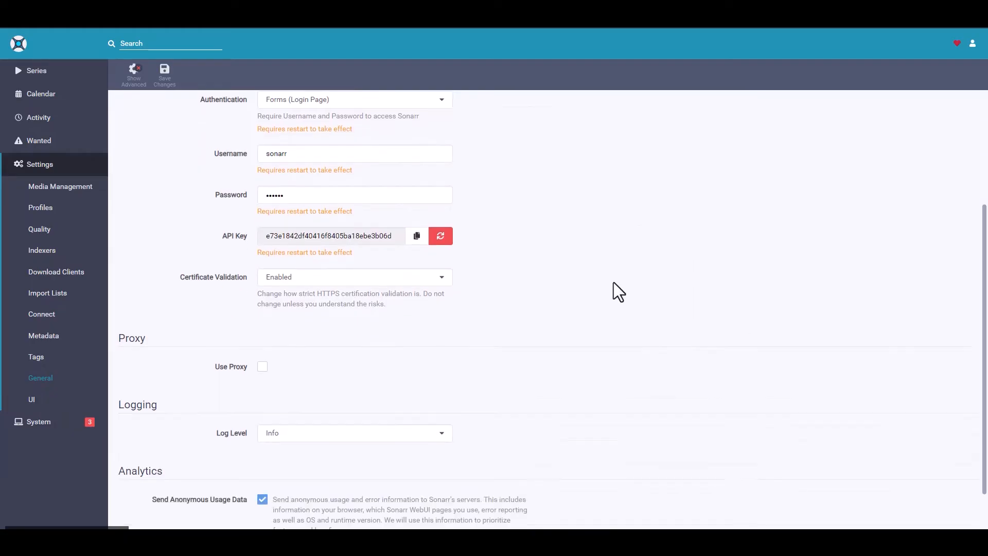
pyautogui.scroll(4, 613, 292)
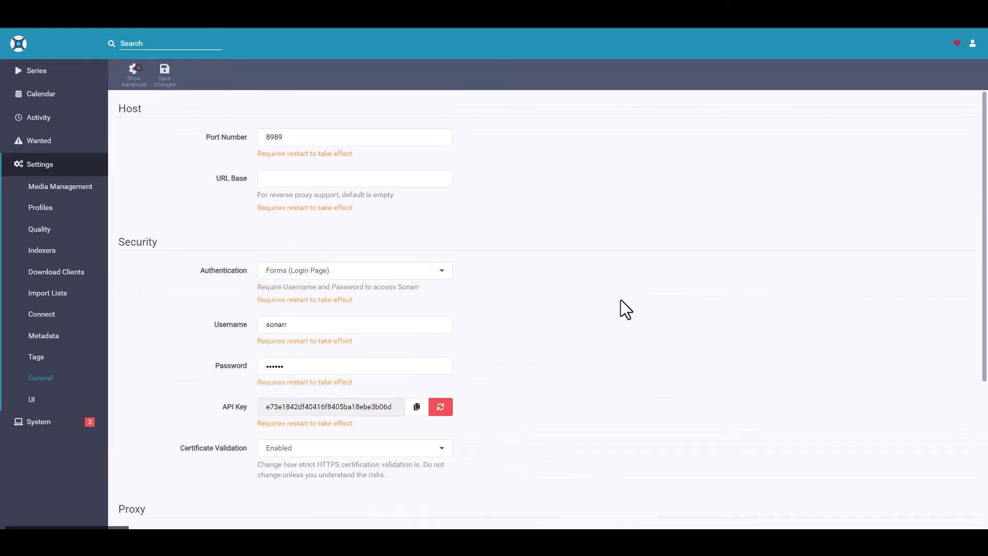
pyautogui.click(165, 79)
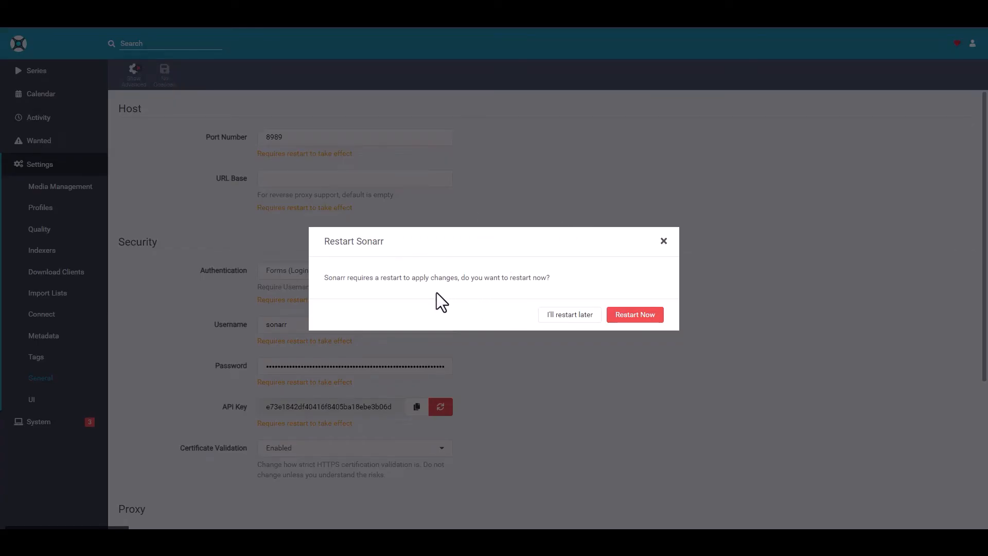
pyautogui.click(643, 320)
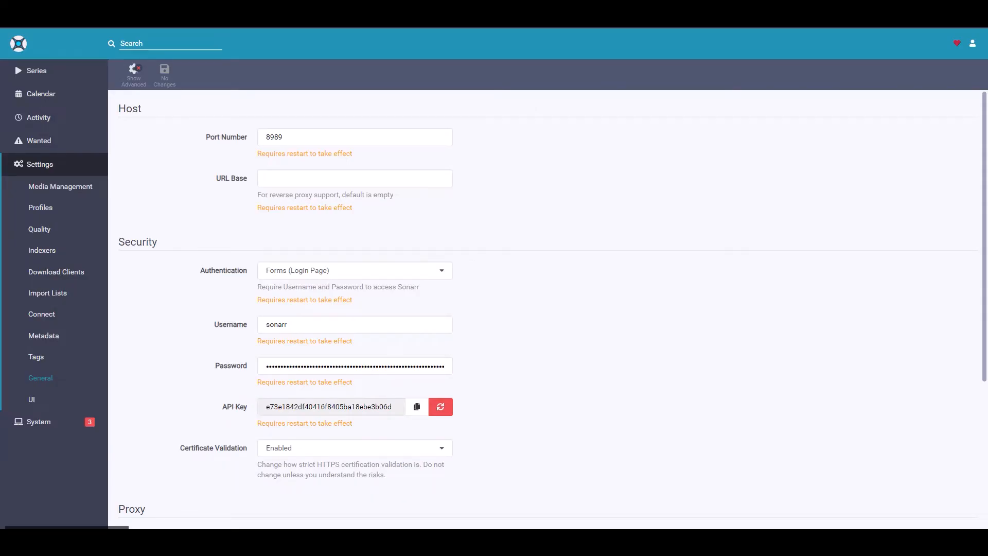
# Reload Sonarr, sign in with the username sonarr and the account password, and dismiss the browser's offer to save them
pyautogui.click(46, 23)
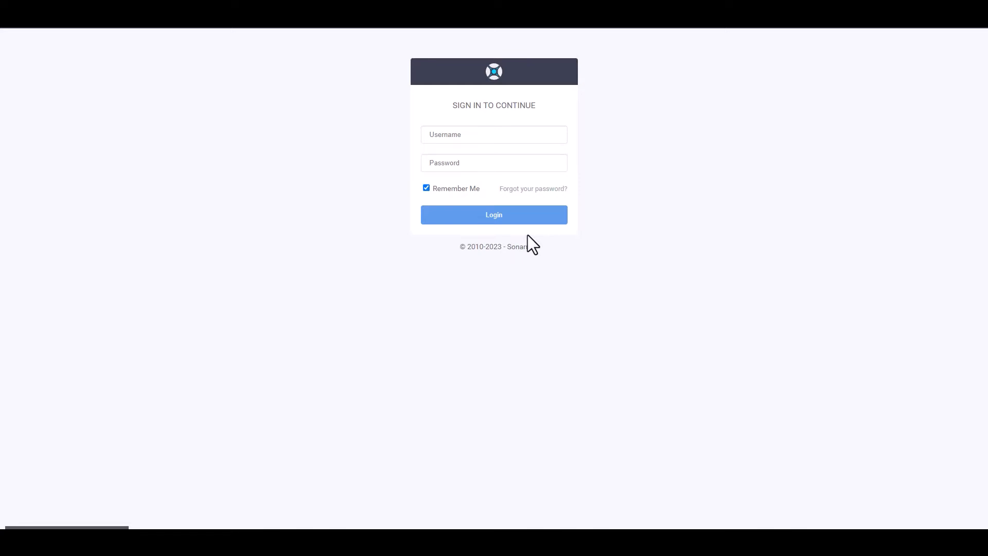
pyautogui.click(469, 133)
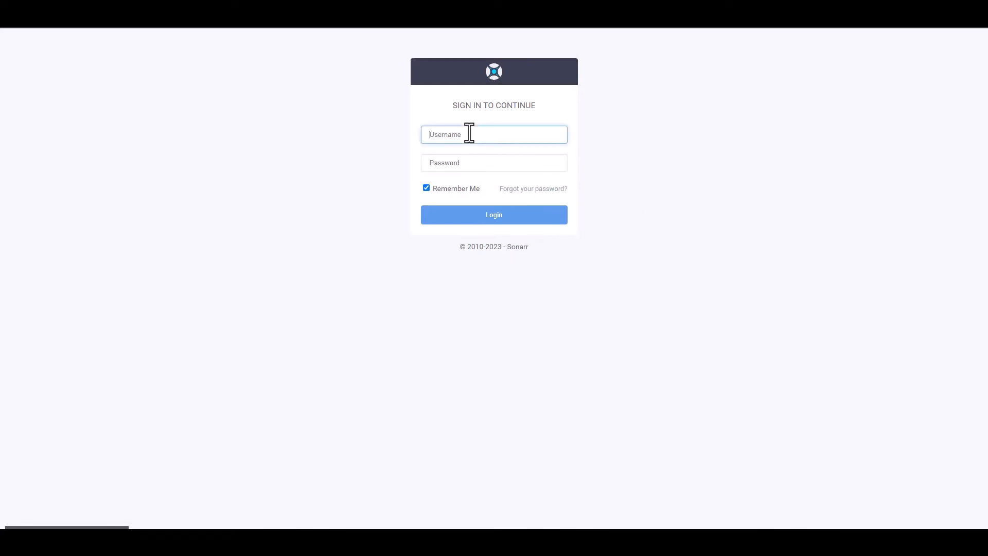
pyautogui.write('sonarr')
pyautogui.press('Tab')
pyautogui.write('sonarr')
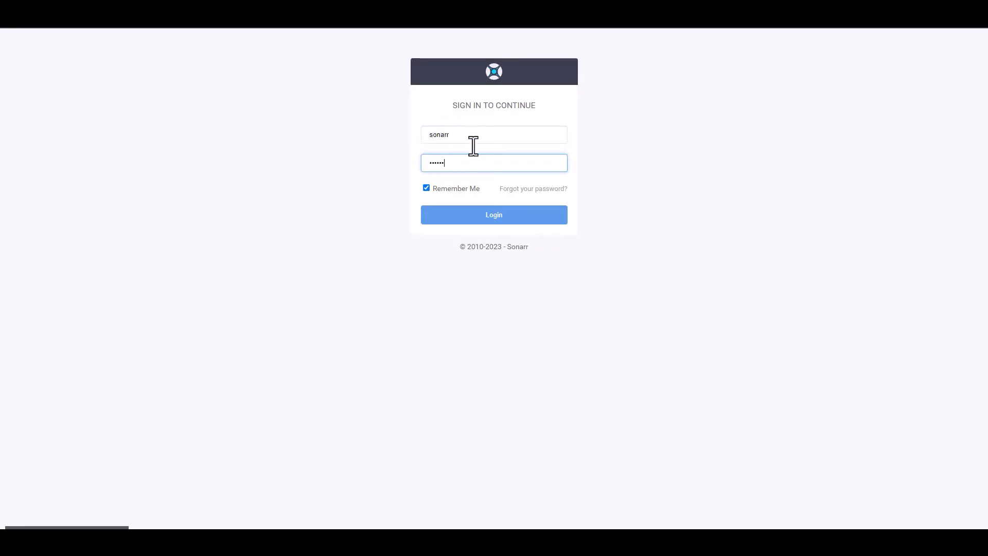
pyautogui.click(492, 215)
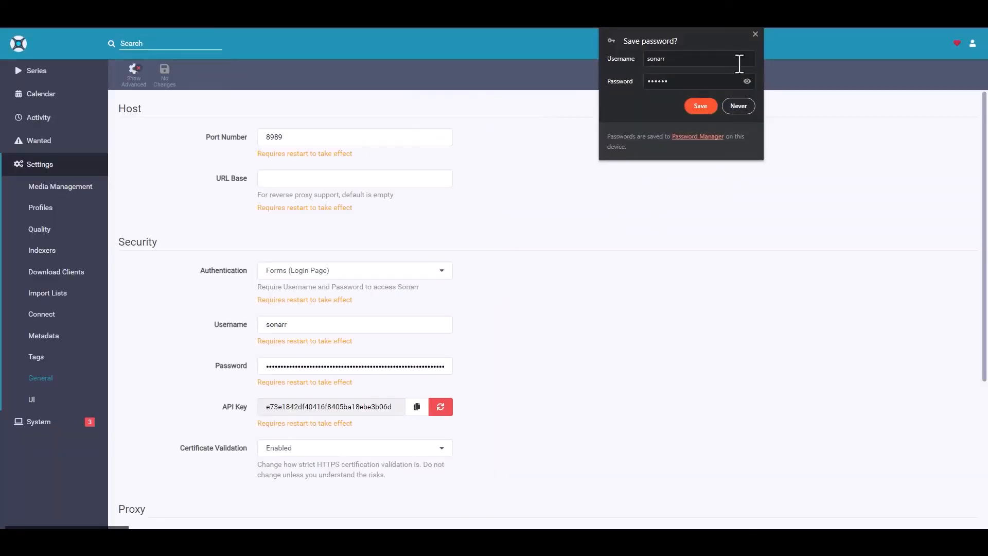
pyautogui.click(755, 34)
# Look over the remaining general settings and the UI settings, and review the system status page
pyautogui.scroll(-4, 644, 258)
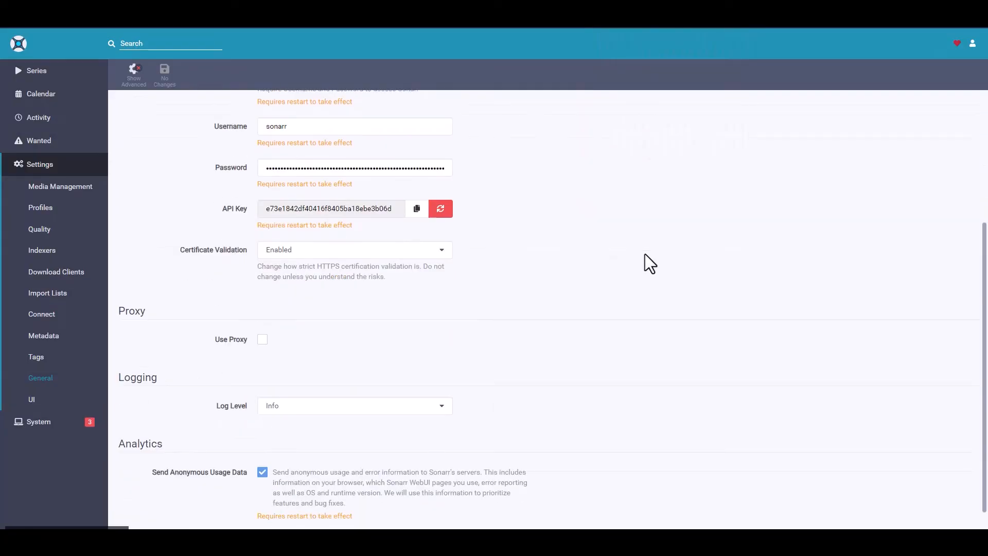
pyautogui.click(40, 404)
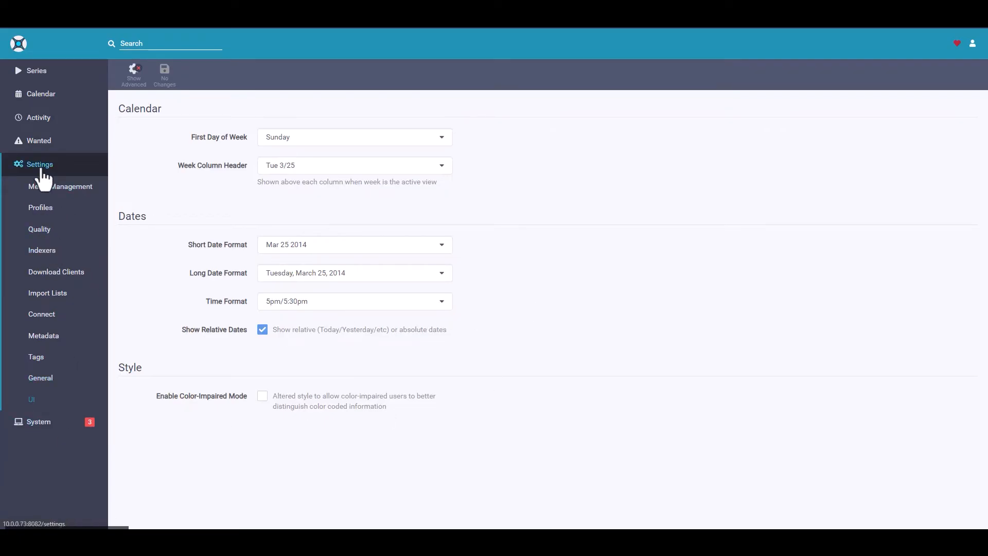
pyautogui.click(40, 424)
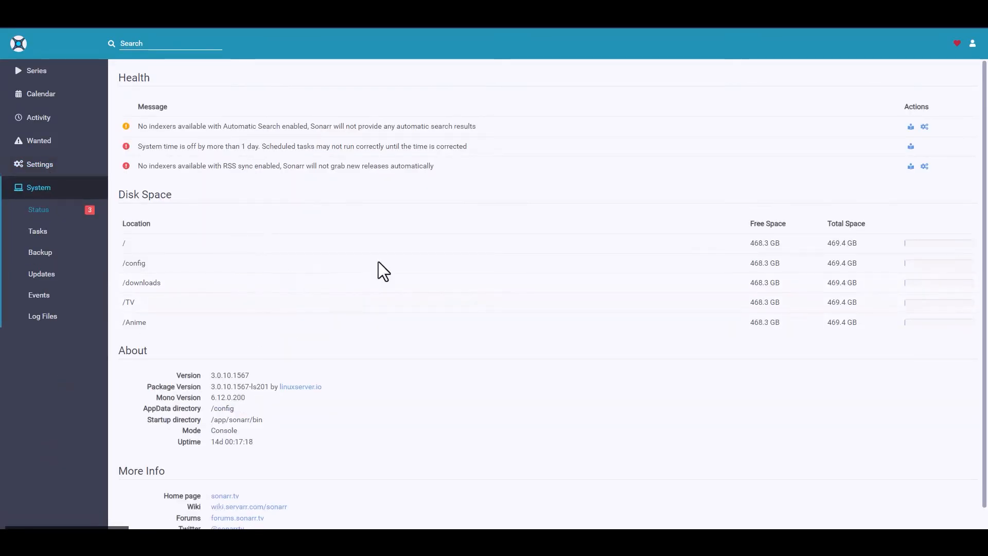
pyautogui.scroll(-3, 515, 314)
pyautogui.scroll(3, 536, 360)
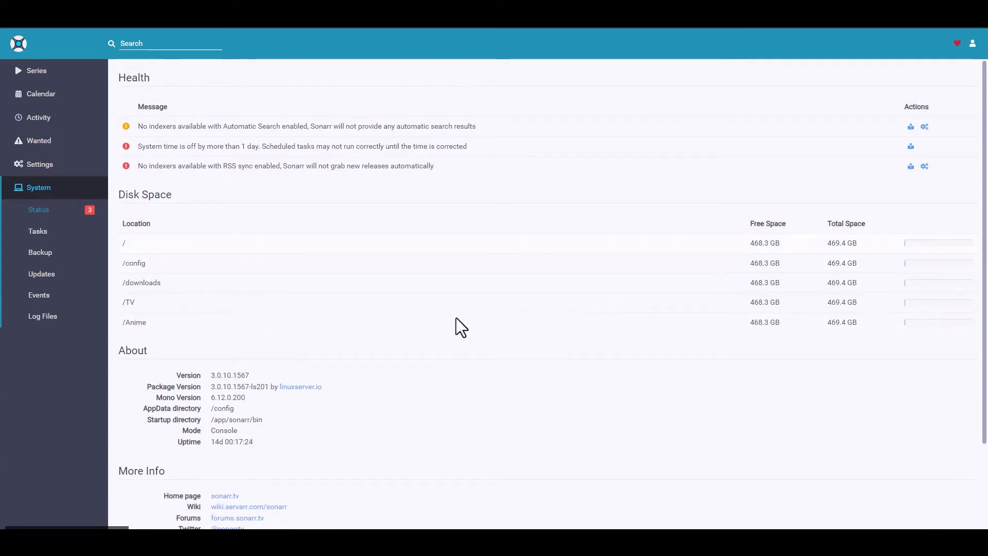
# Look through the system's scheduled tasks, backups, updates, events and log files
pyautogui.click(41, 234)
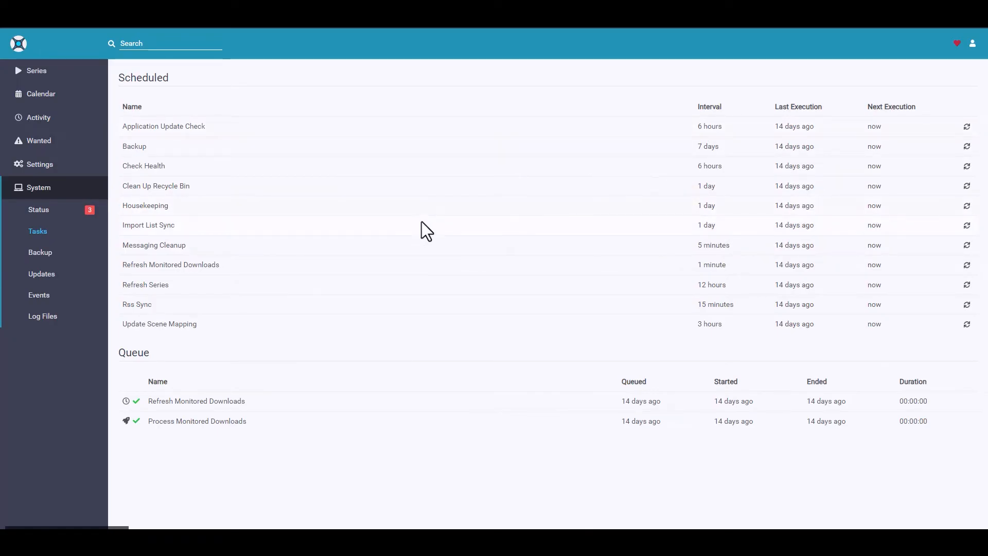
pyautogui.click(40, 256)
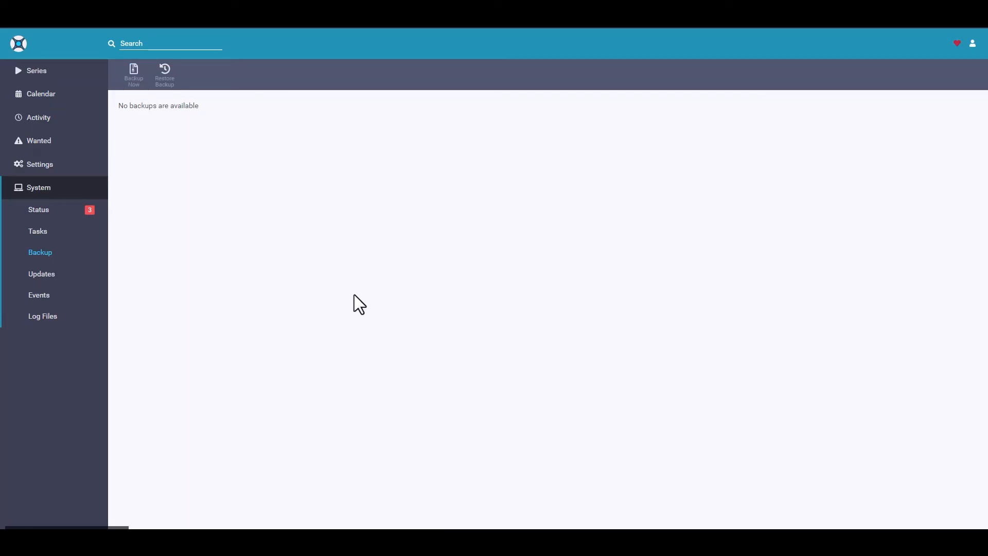
pyautogui.click(44, 275)
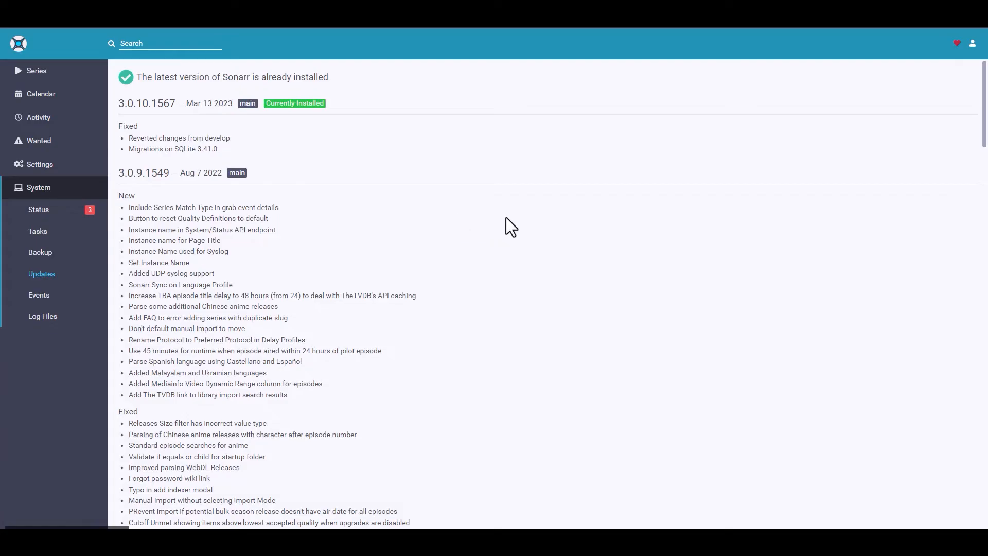
pyautogui.click(35, 296)
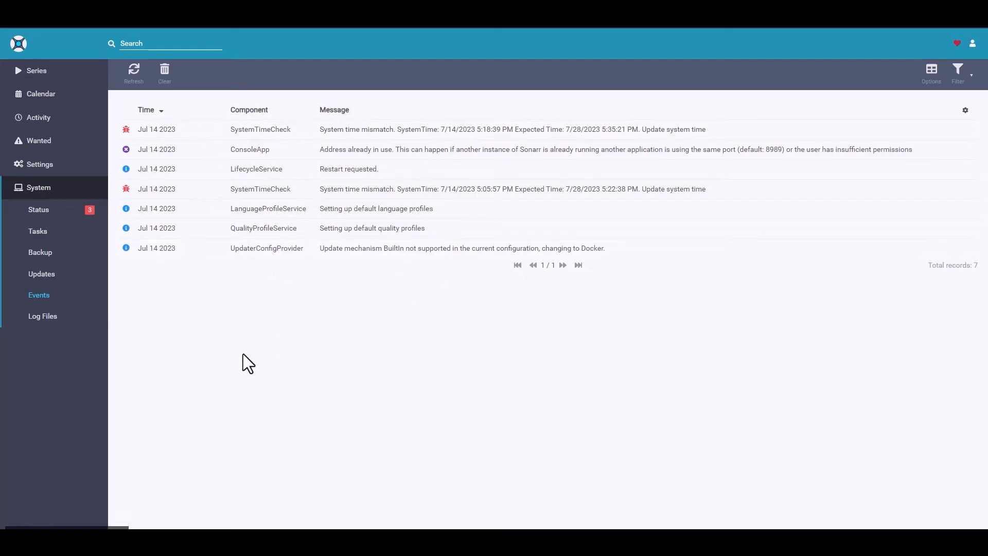
pyautogui.click(42, 317)
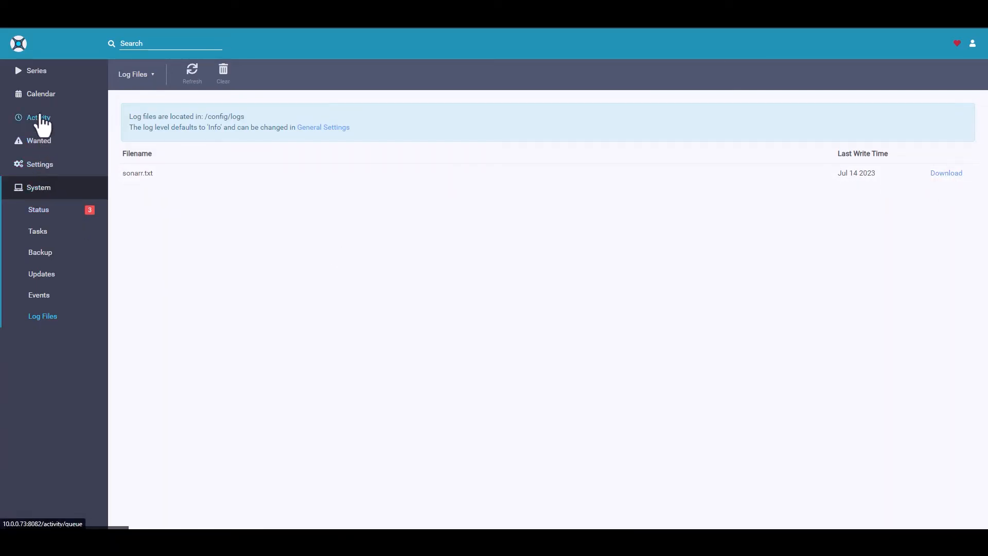
# Look over the calendar, activity queue and wanted pages, and return to the series overview
pyautogui.click(37, 70)
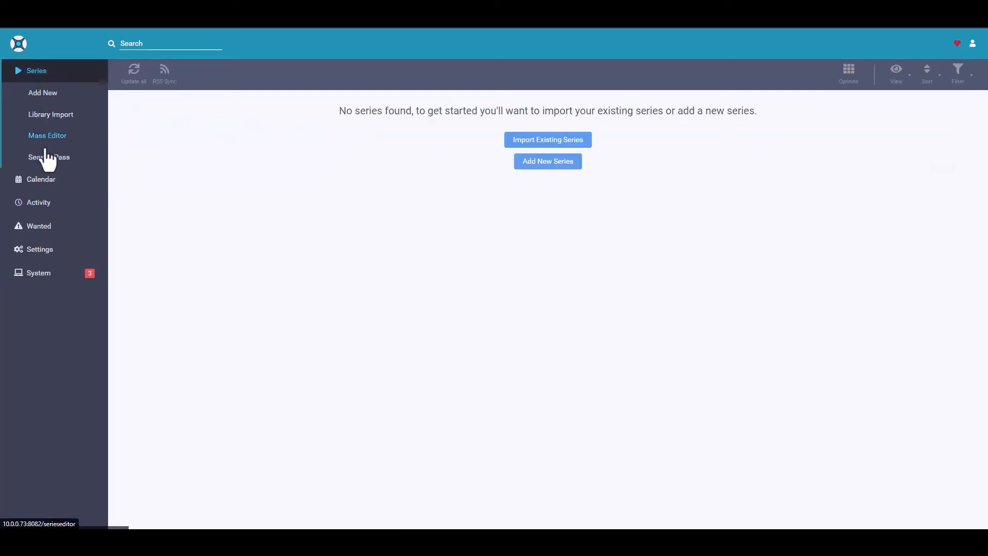
pyautogui.click(42, 179)
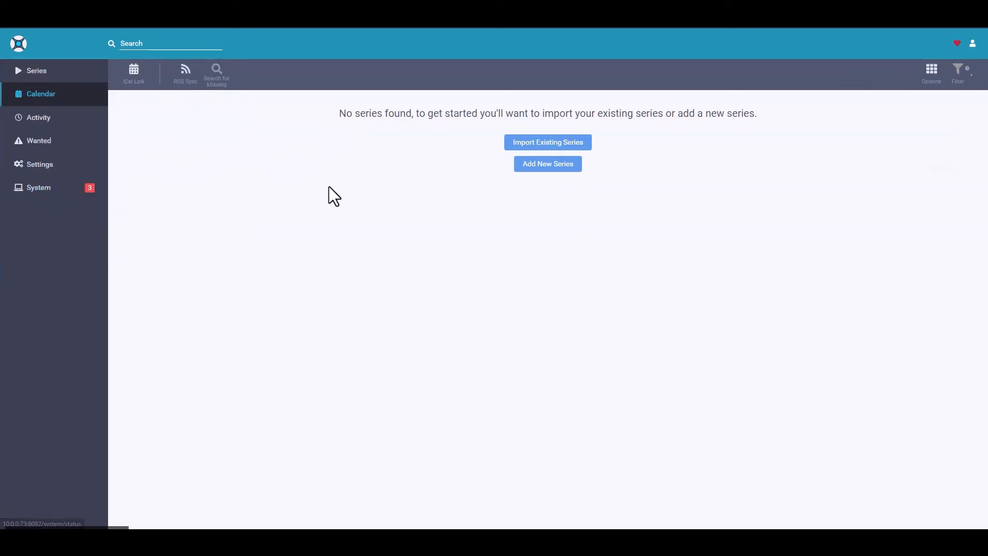
pyautogui.click(38, 120)
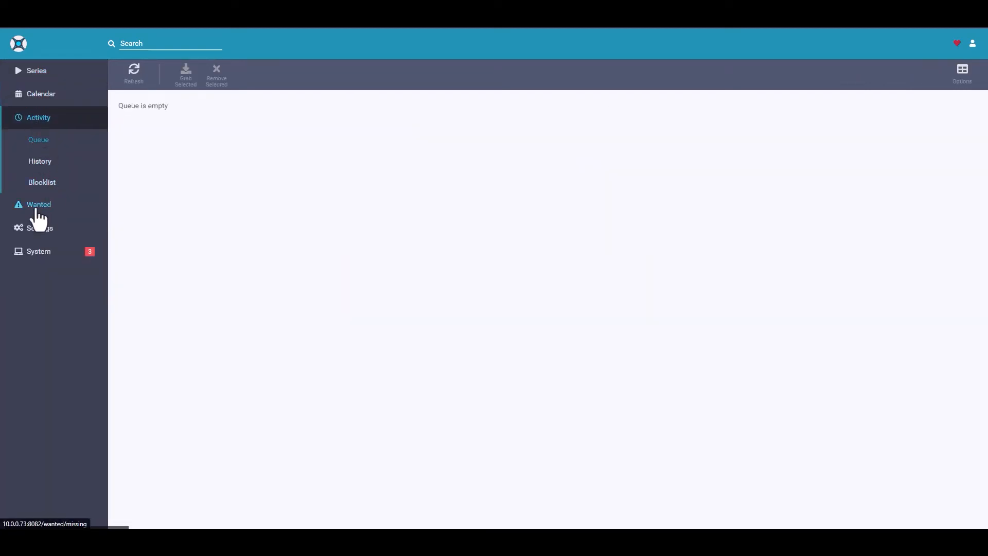
pyautogui.click(35, 204)
pyautogui.click(32, 73)
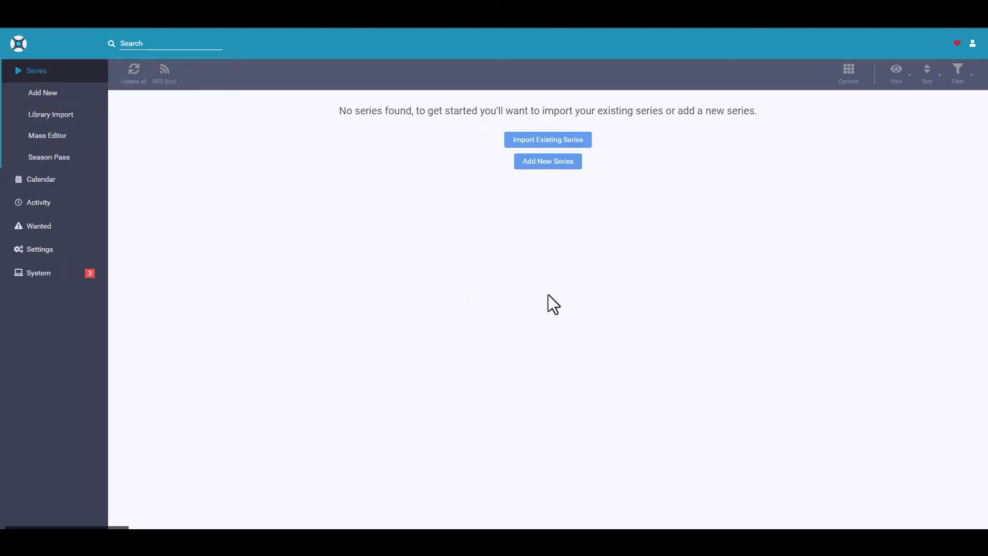
# Open the indexer settings to examine the indexer list and its options
pyautogui.click(37, 250)
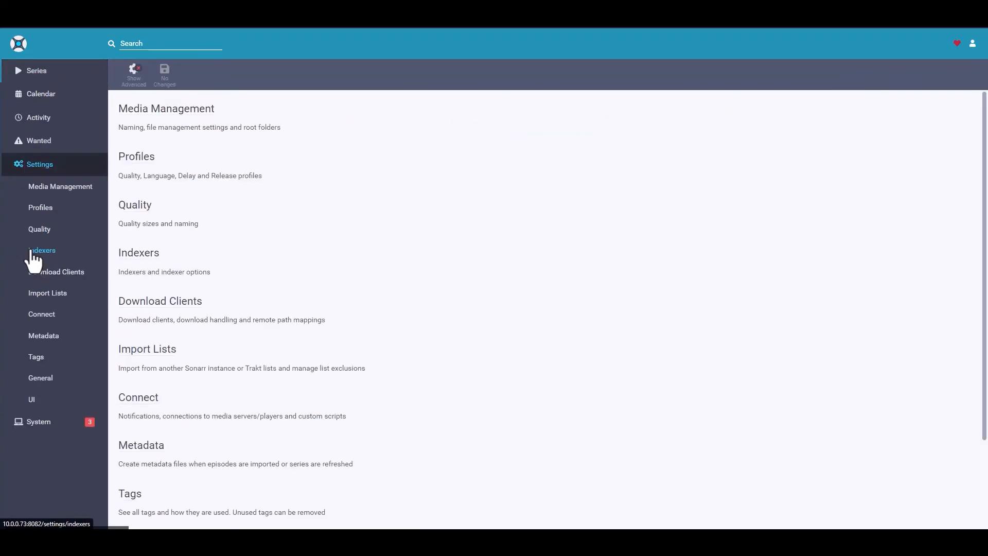
pyautogui.click(42, 252)
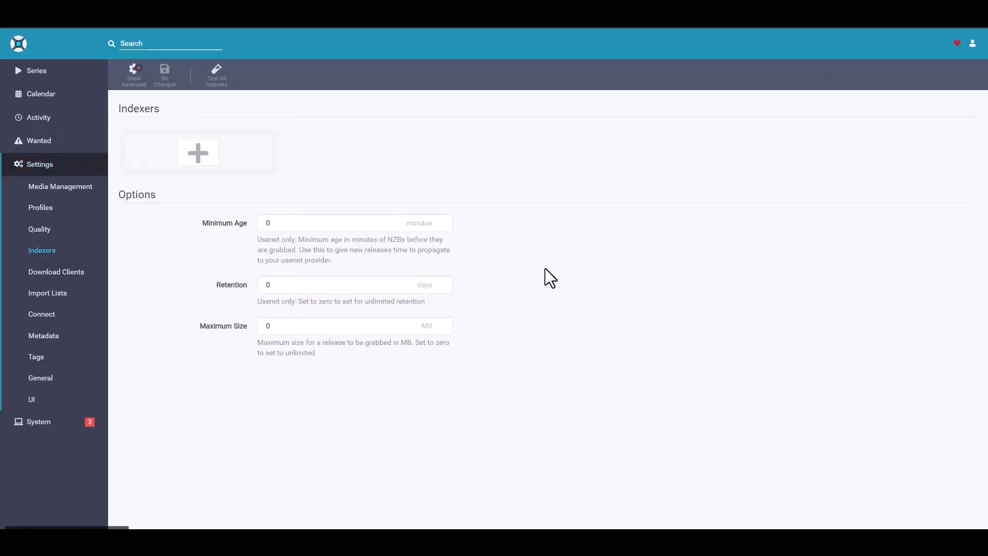
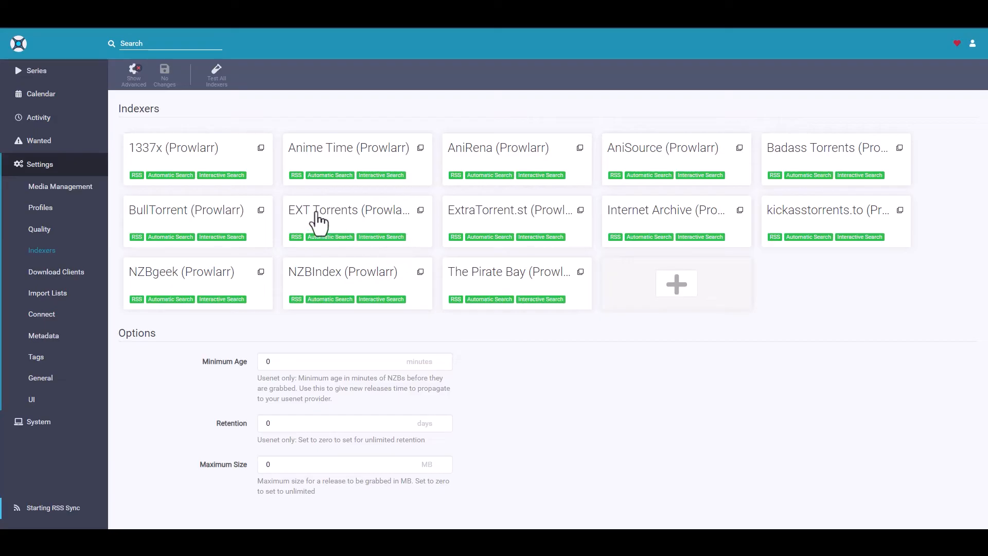
# Search for "bleach" from the series overview and open the Bleach (2004) result for adding
pyautogui.click(37, 72)
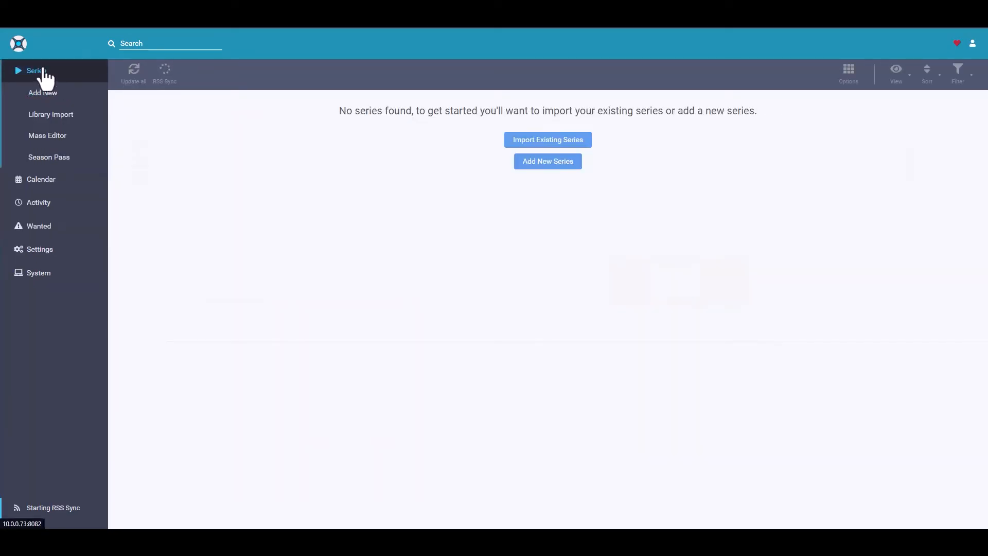
pyautogui.click(163, 43)
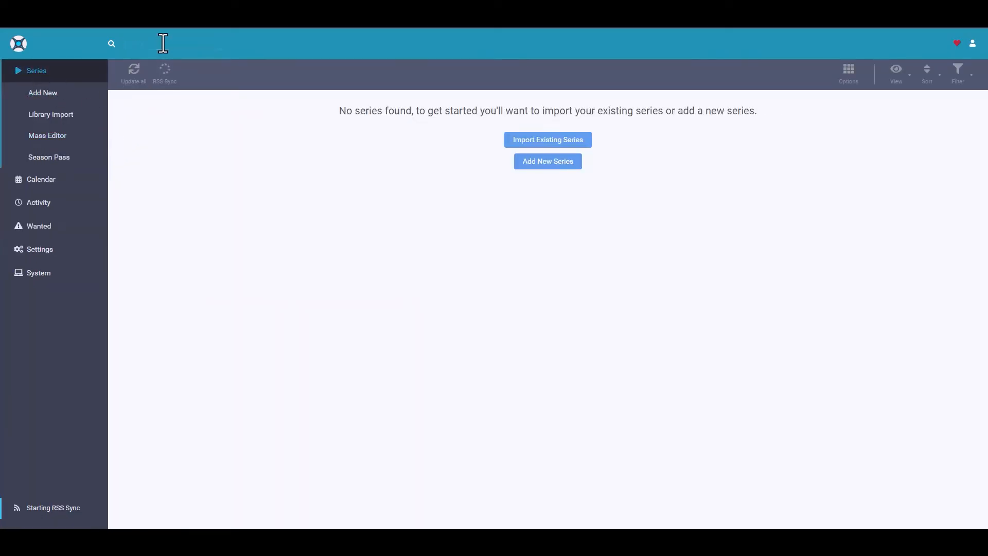
pyautogui.write('bleach')
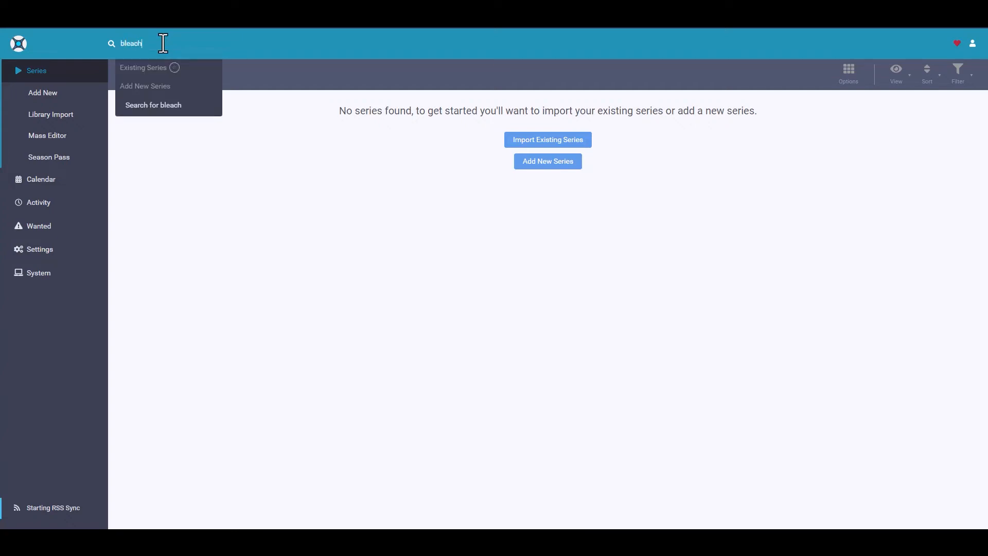
pyautogui.press('Return')
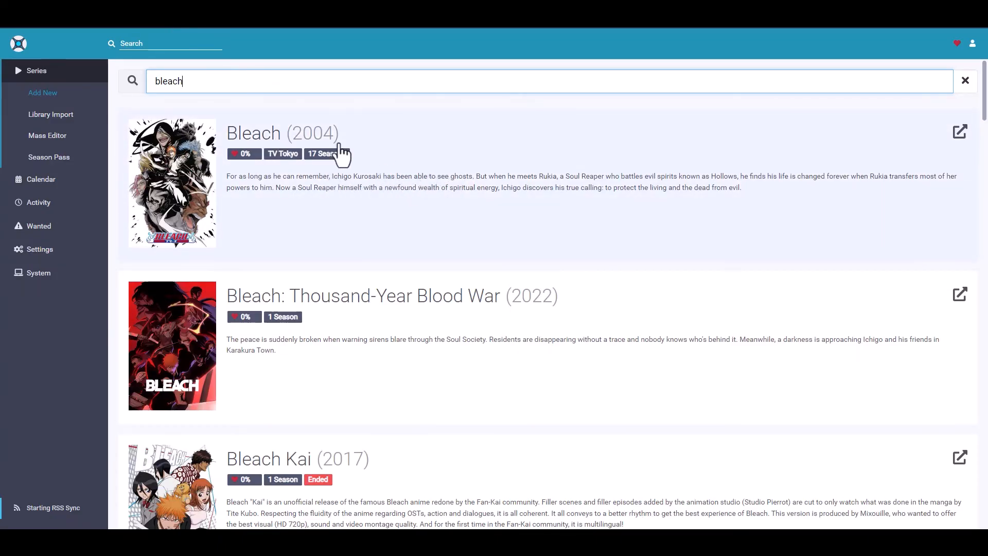
pyautogui.click(434, 188)
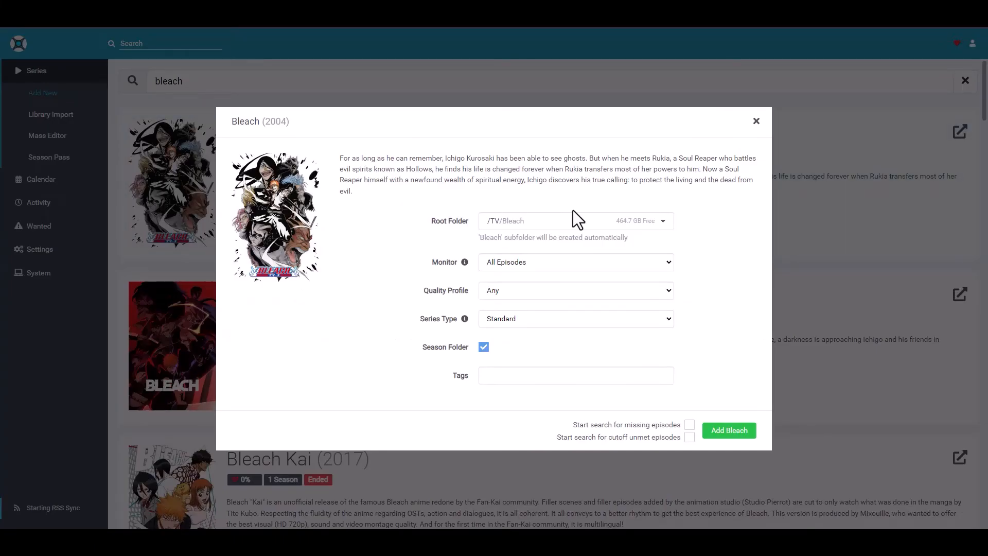
# Set the root folder for Bleach (2004) to /Anime
pyautogui.click(663, 226)
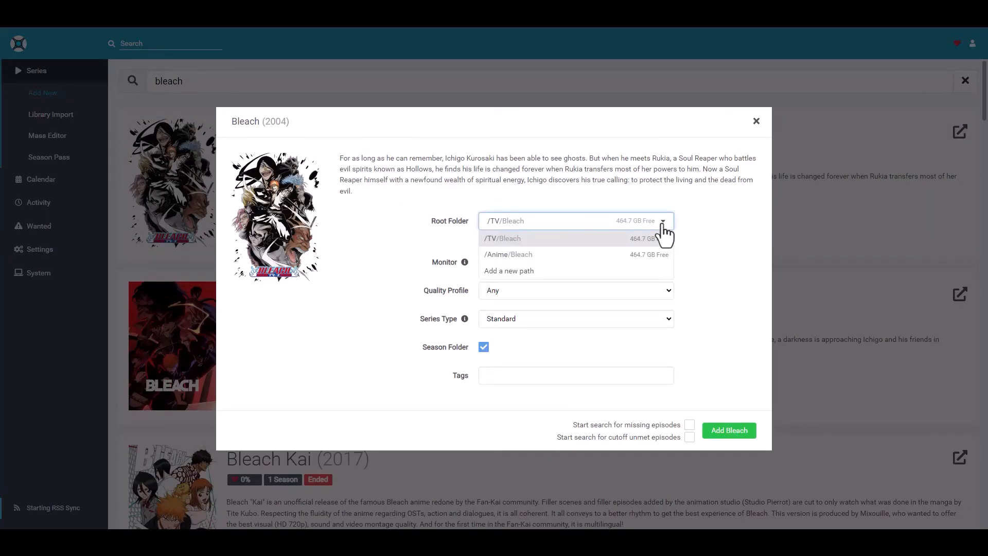
pyautogui.click(668, 230)
pyautogui.click(668, 231)
pyautogui.click(669, 231)
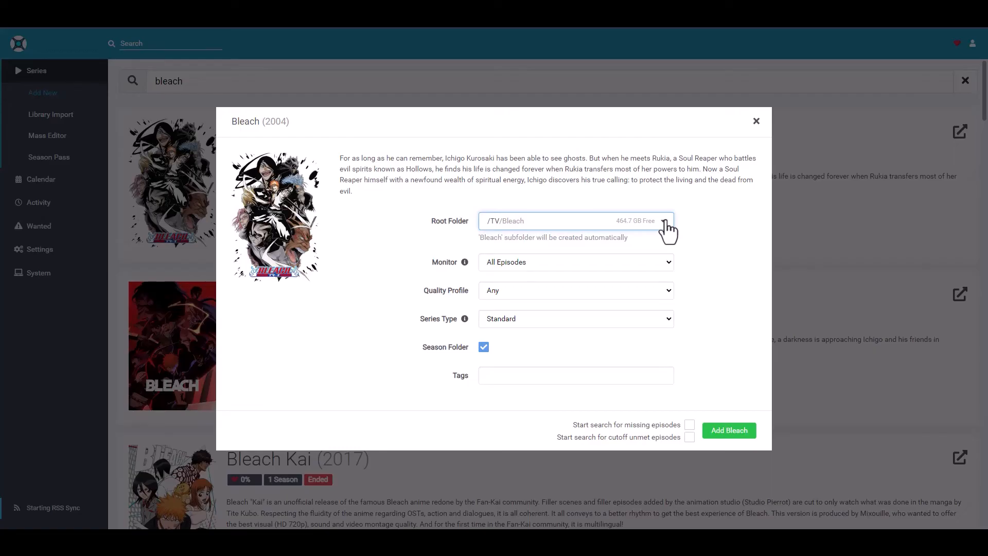
pyautogui.click(666, 223)
pyautogui.click(507, 256)
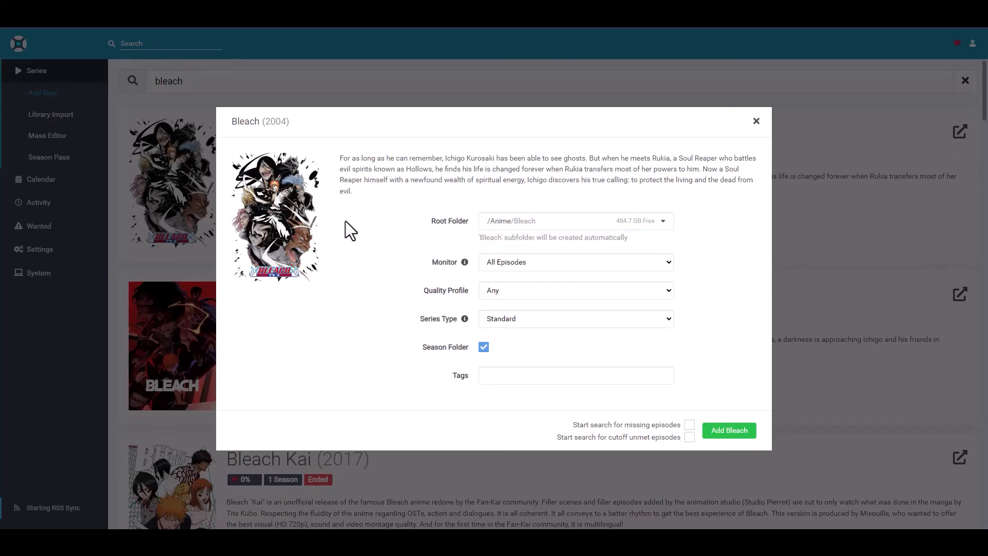
# Set the quality profile to HD-720p and add Bleach (2004) without starting an episode search
pyautogui.click(666, 319)
pyautogui.click(666, 319)
pyautogui.click(666, 291)
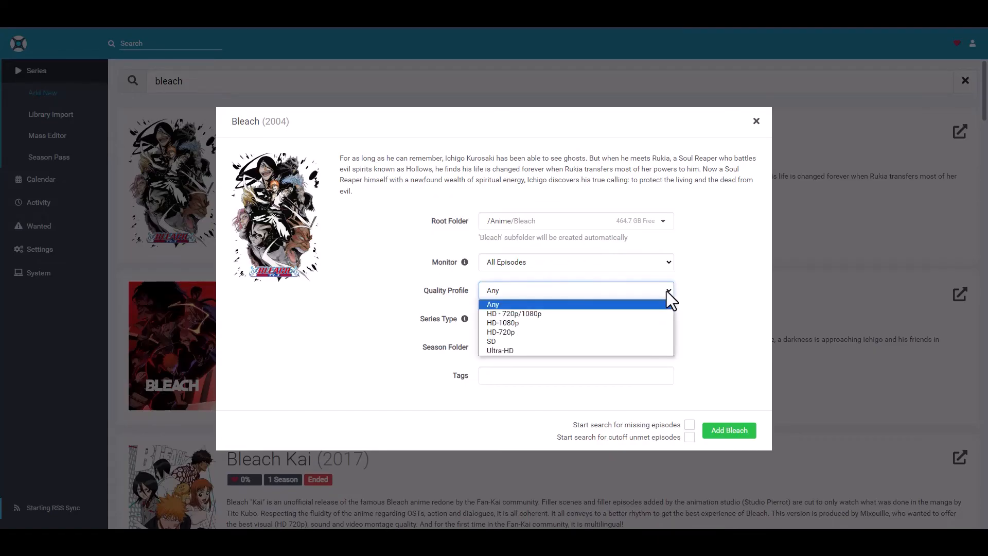
pyautogui.click(511, 332)
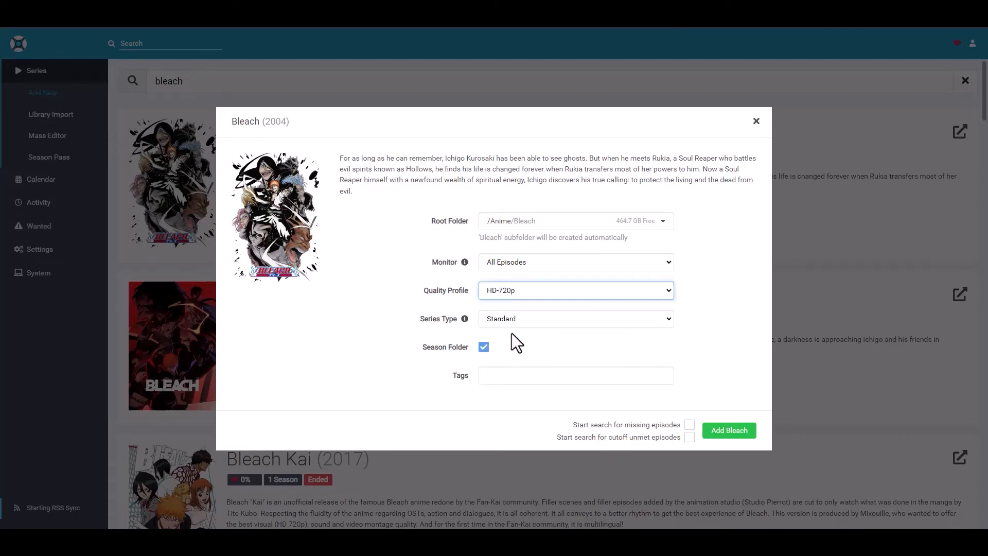
pyautogui.click(719, 304)
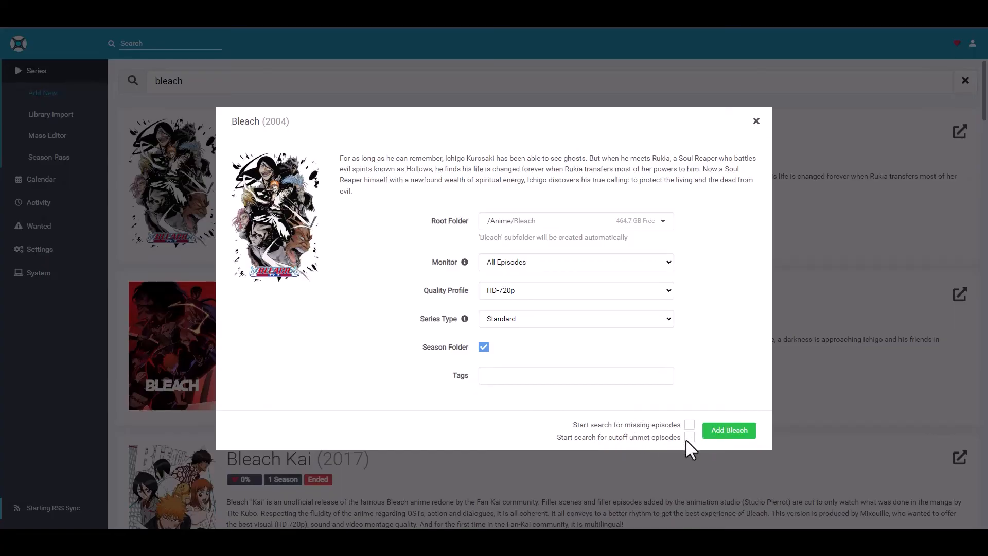
pyautogui.click(729, 433)
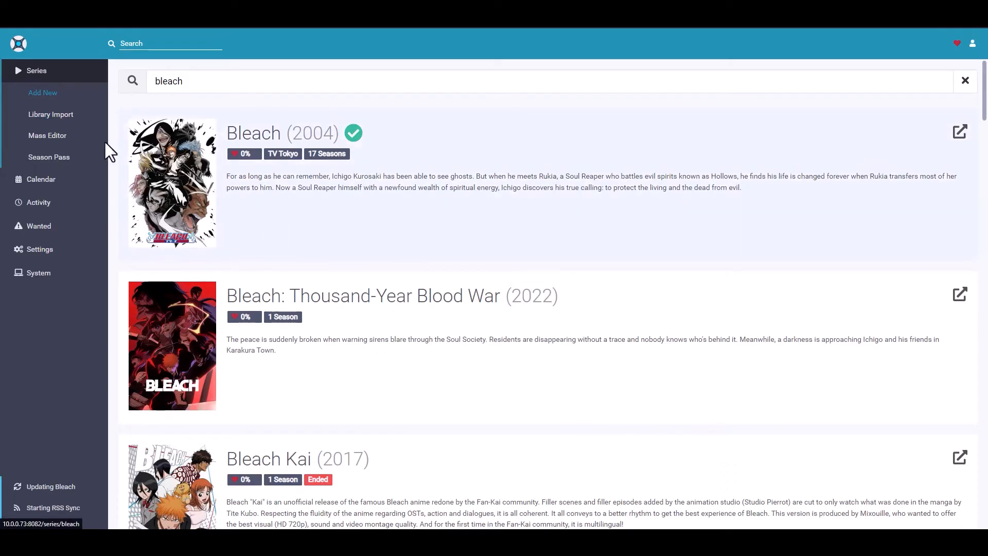
# Open the Bleach page from the series overview and look over its seasons, including the Season 1 episode list
pyautogui.click(65, 72)
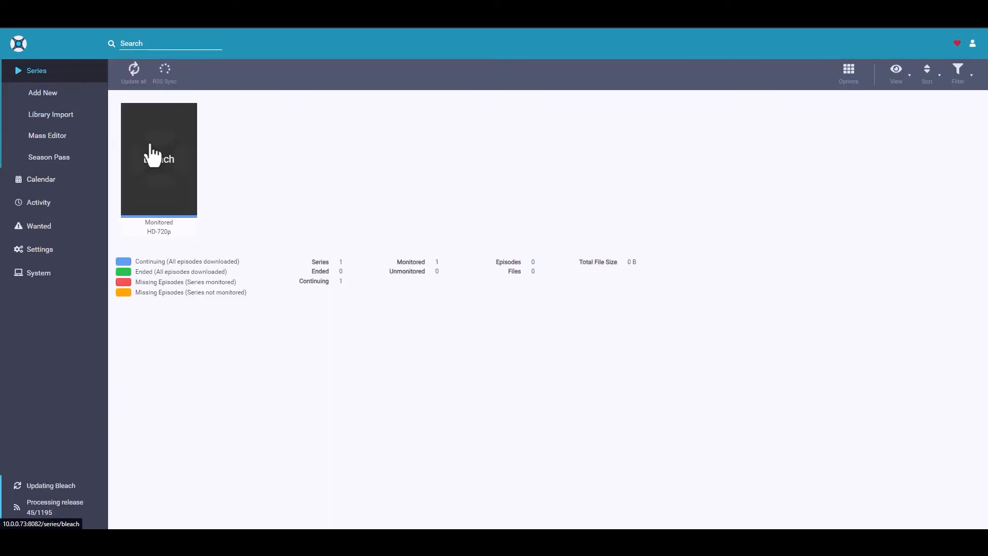
pyautogui.click(177, 149)
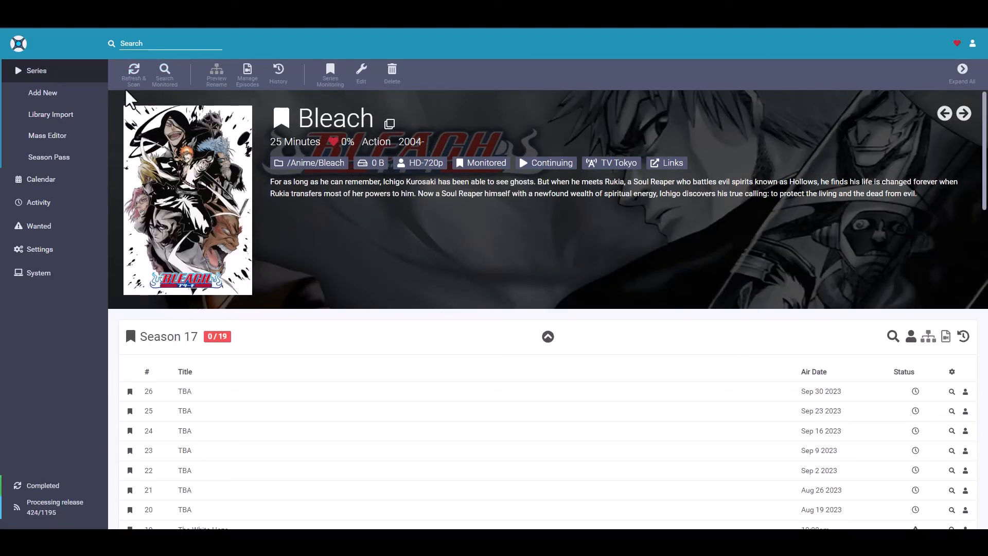
pyautogui.scroll(-5, 474, 280)
pyautogui.scroll(-15, 474, 280)
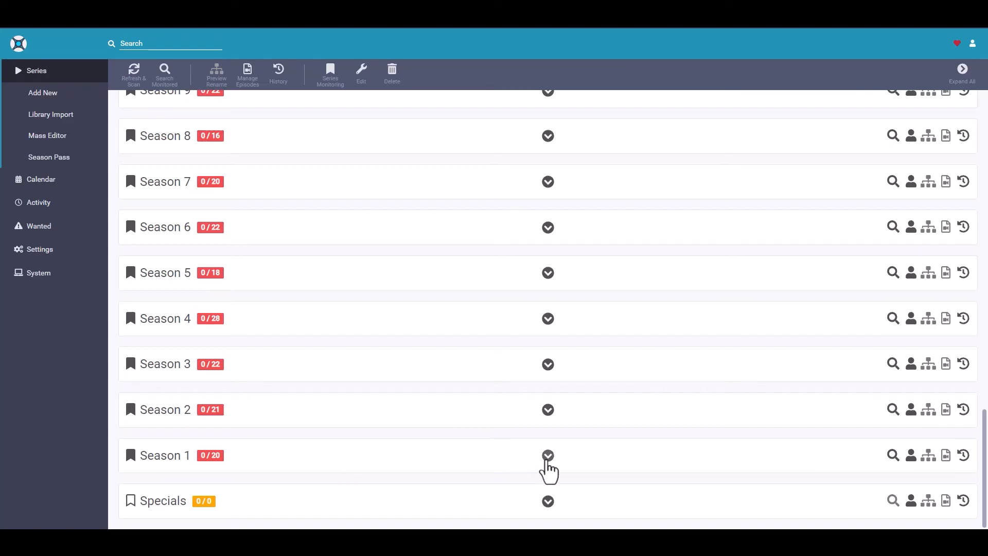
pyautogui.click(549, 456)
pyautogui.scroll(-2, 360, 381)
pyautogui.scroll(5, 378, 412)
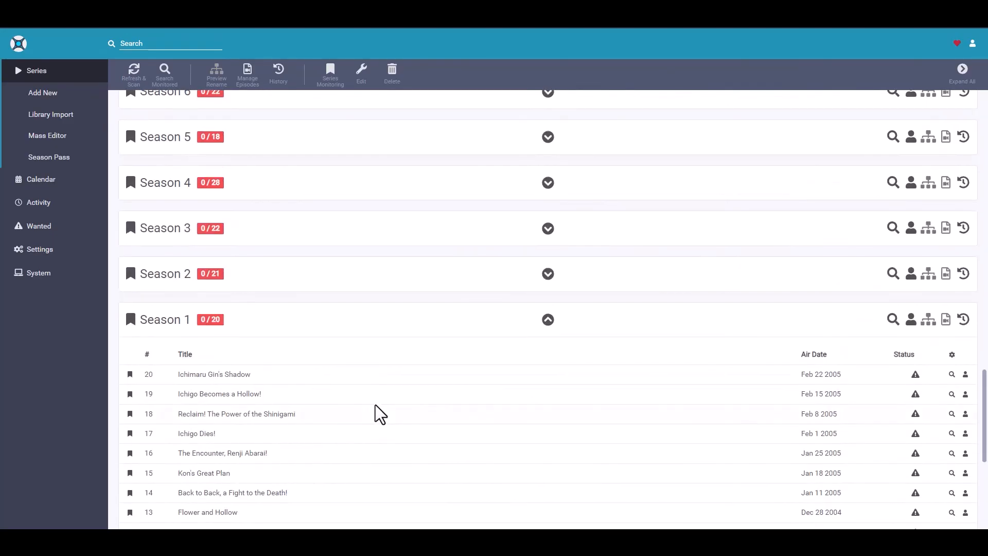
pyautogui.click(548, 320)
pyautogui.scroll(15, 443, 399)
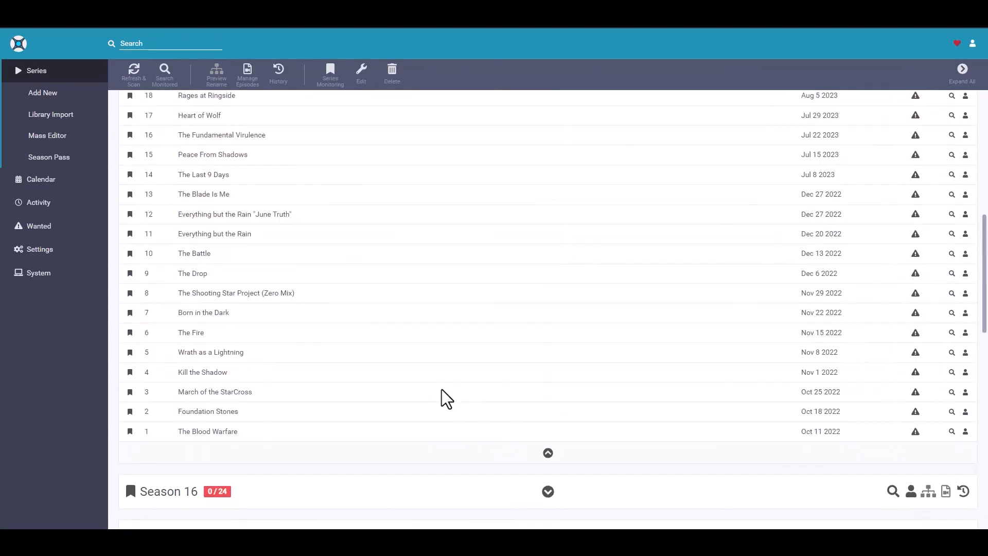
pyautogui.scroll(5, 381, 412)
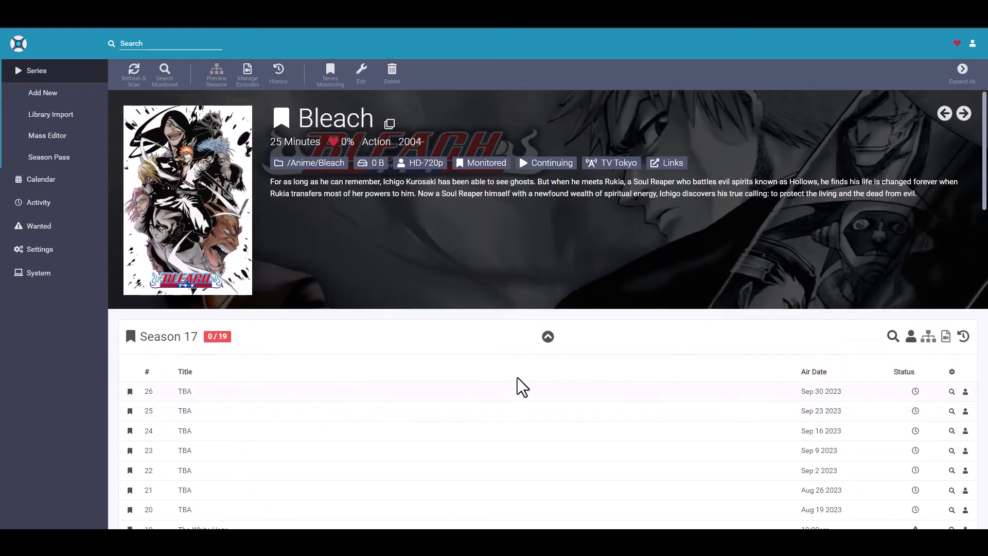
# Review the Season 17 episodes and their monitoring, and collapse that season to view the season list
pyautogui.scroll(-2, 520, 383)
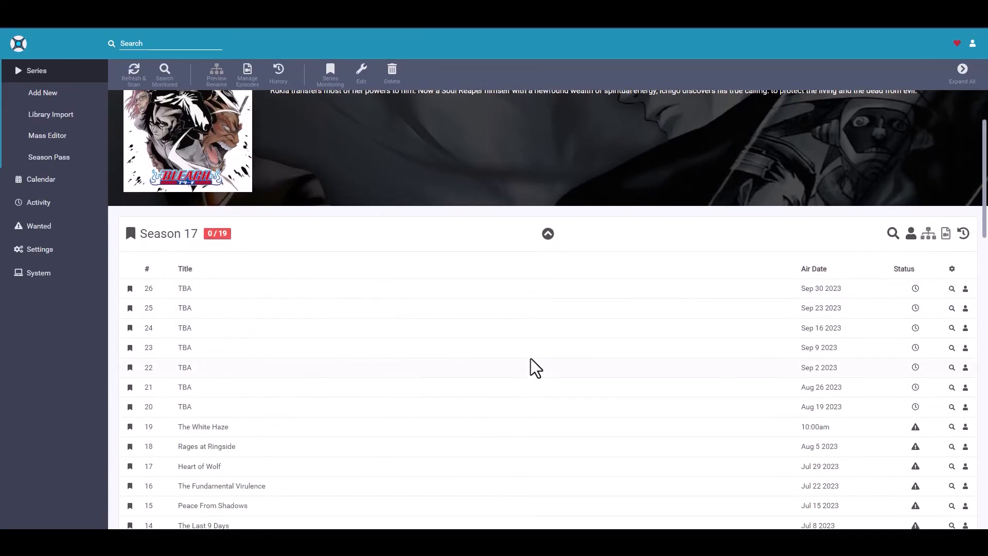
pyautogui.scroll(-5, 538, 364)
pyautogui.scroll(6, 538, 364)
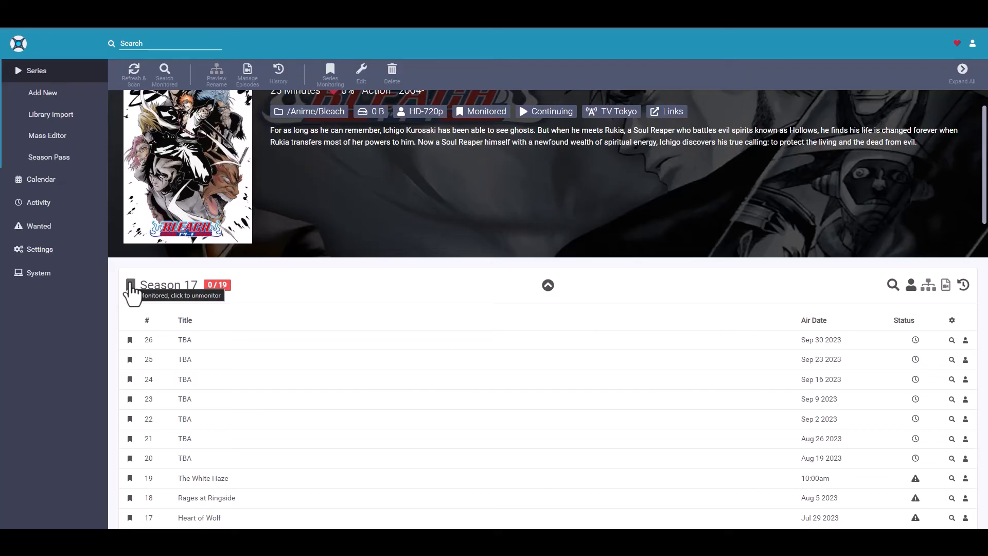
pyautogui.click(548, 285)
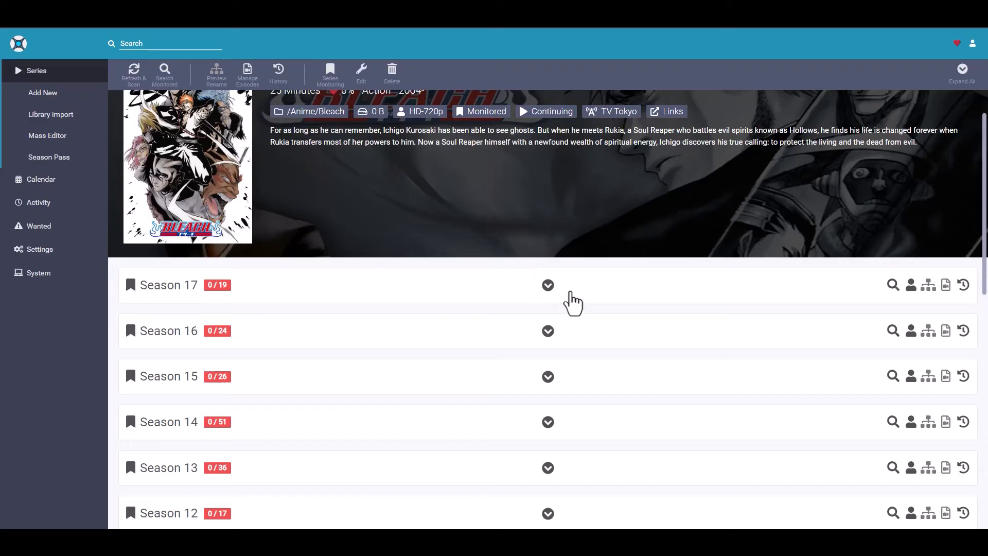
pyautogui.scroll(2, 470, 360)
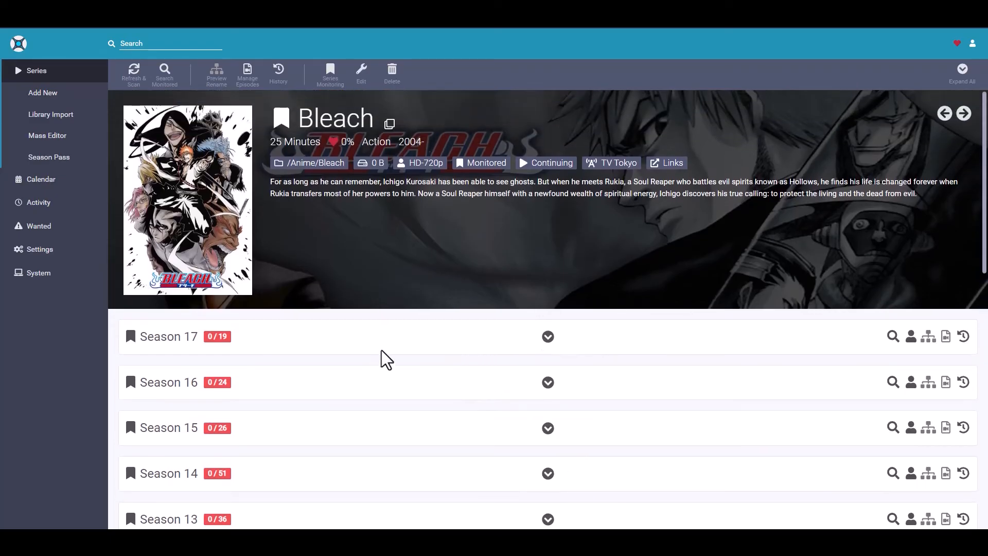
pyautogui.scroll(-10, 360, 376)
pyautogui.scroll(10, 404, 376)
# Switch to the qBittorrent web interface to check its transfer list, and return to the Bleach series page
pyautogui.click(484, 20)
pyautogui.hotkey('ctrl', 'Tab')
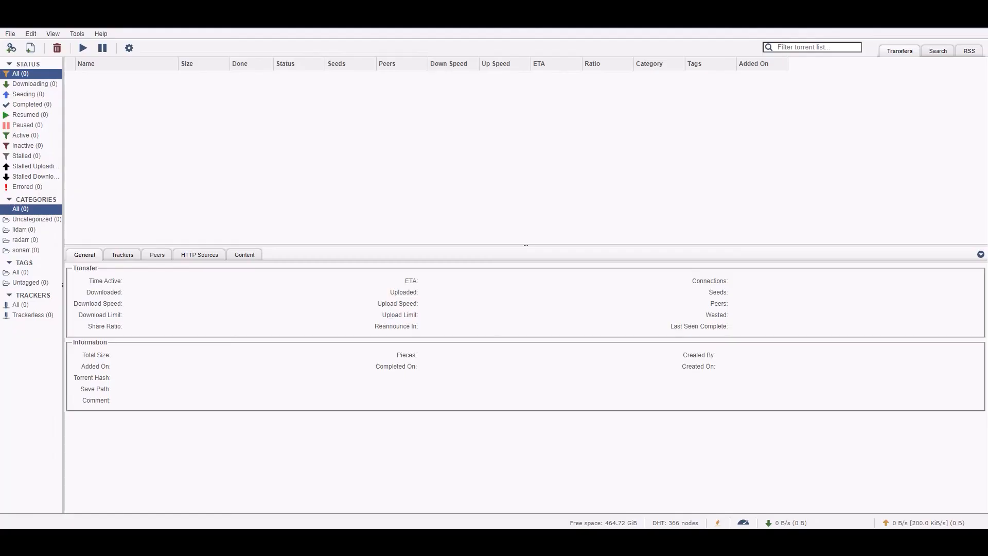
pyautogui.hotkey('ctrl', 'shift', 'Tab')
pyautogui.hotkey('ctrl', 'shift', 'Tab')
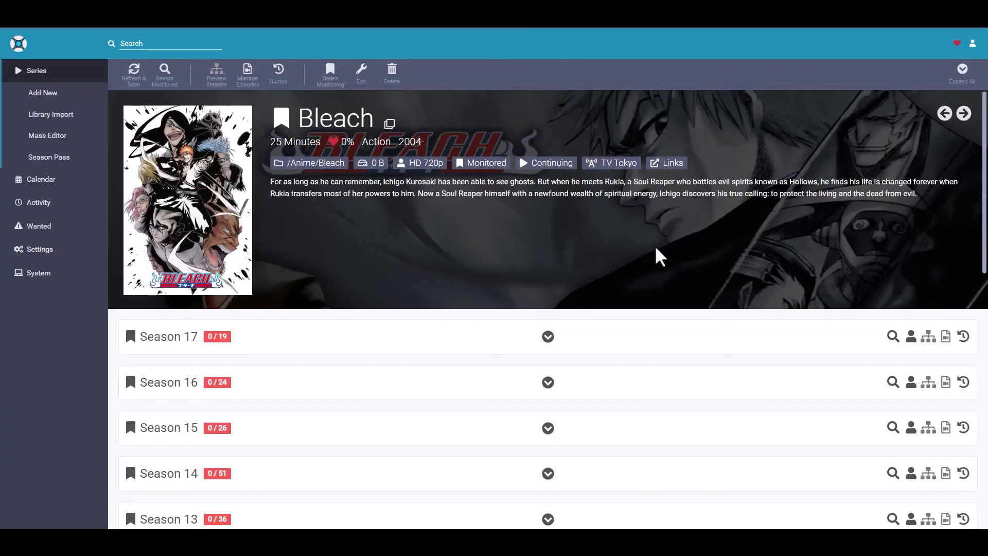
# Expand Season 17 and run an interactive search for episode 19, The White Haze
pyautogui.scroll(-4, 664, 238)
pyautogui.scroll(4, 667, 238)
pyautogui.click(548, 336)
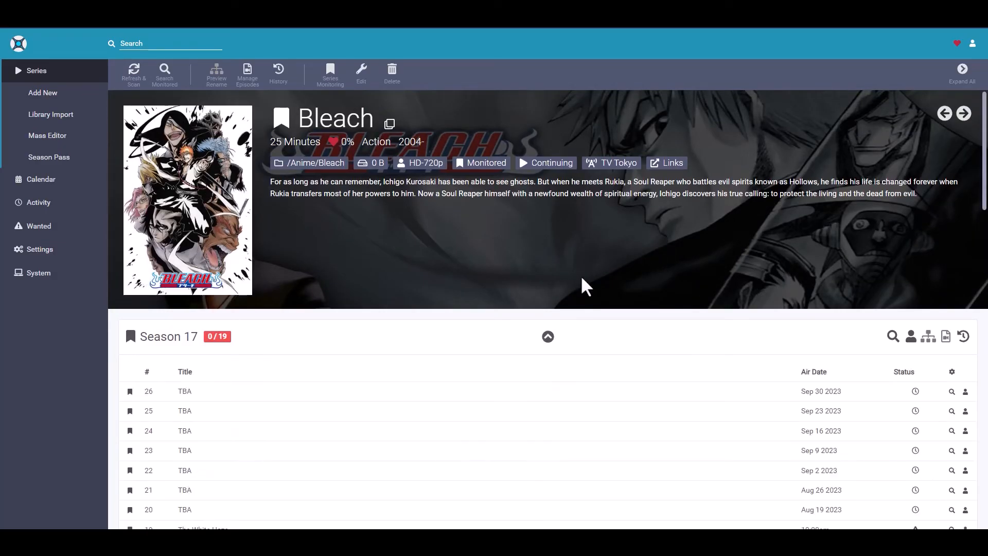
pyautogui.scroll(-4, 587, 288)
pyautogui.scroll(-2, 592, 287)
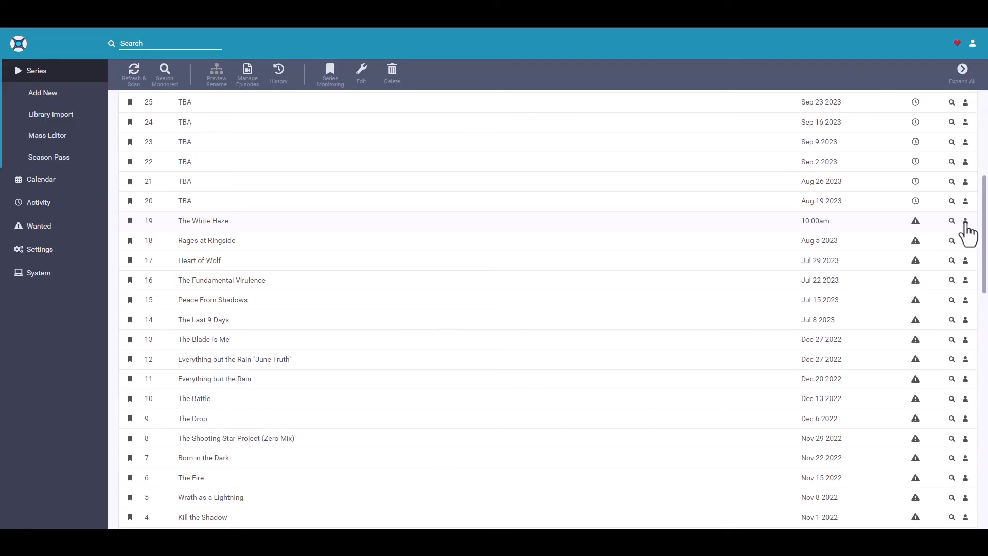
pyautogui.click(966, 221)
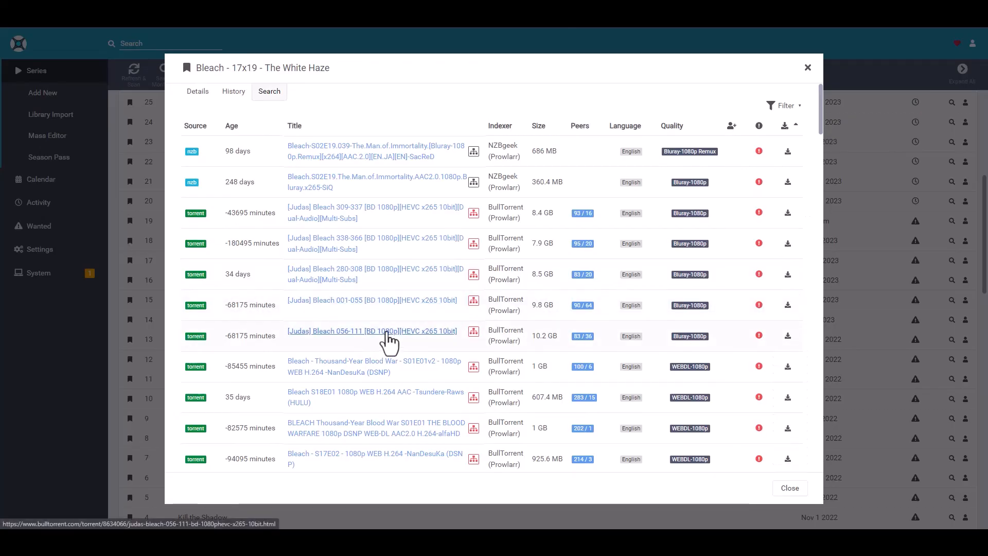
# Look through the releases for The White Haze and examine the scene info of the first results
pyautogui.scroll(-10, 430, 347)
pyautogui.scroll(-10, 465, 360)
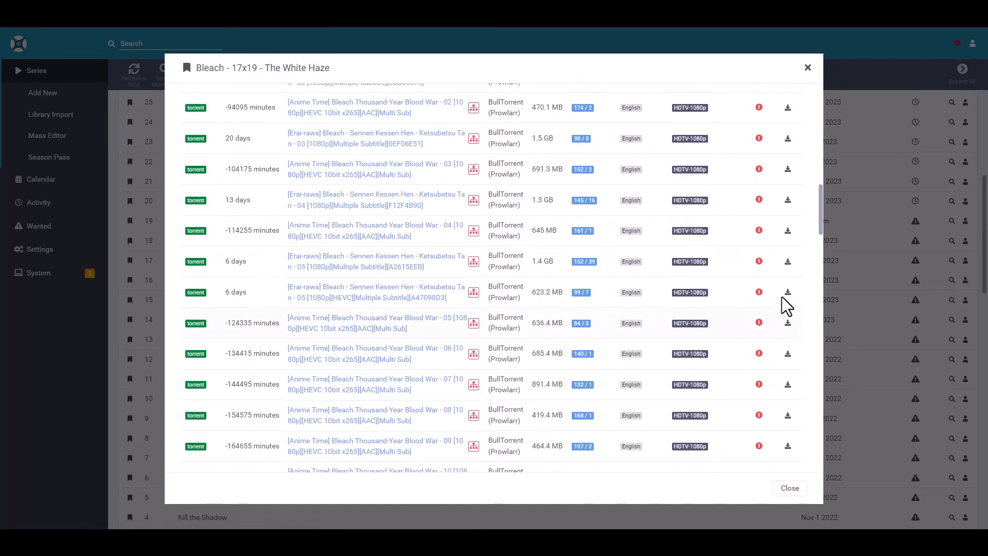
pyautogui.moveTo(822, 224); pyautogui.dragTo(810, 107)
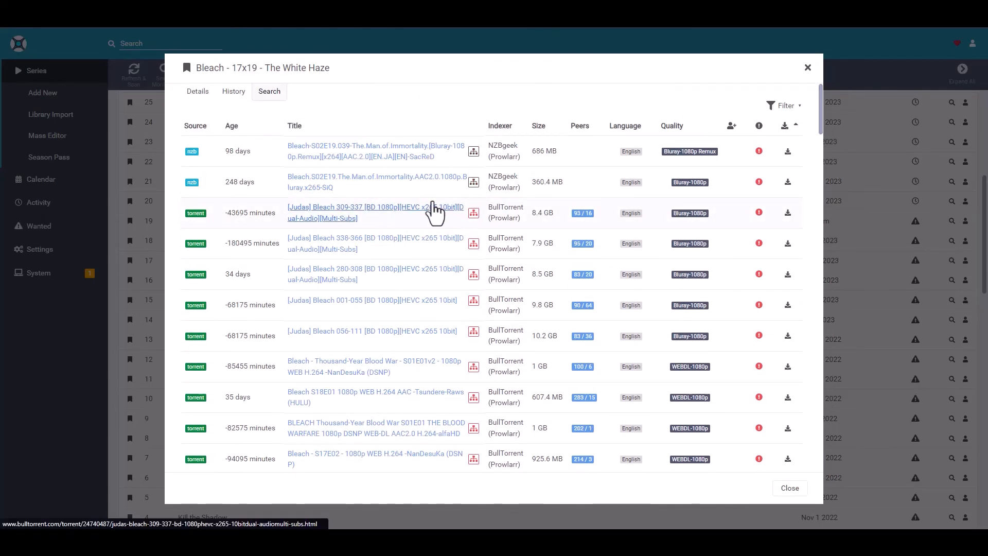
pyautogui.moveTo(473, 152)
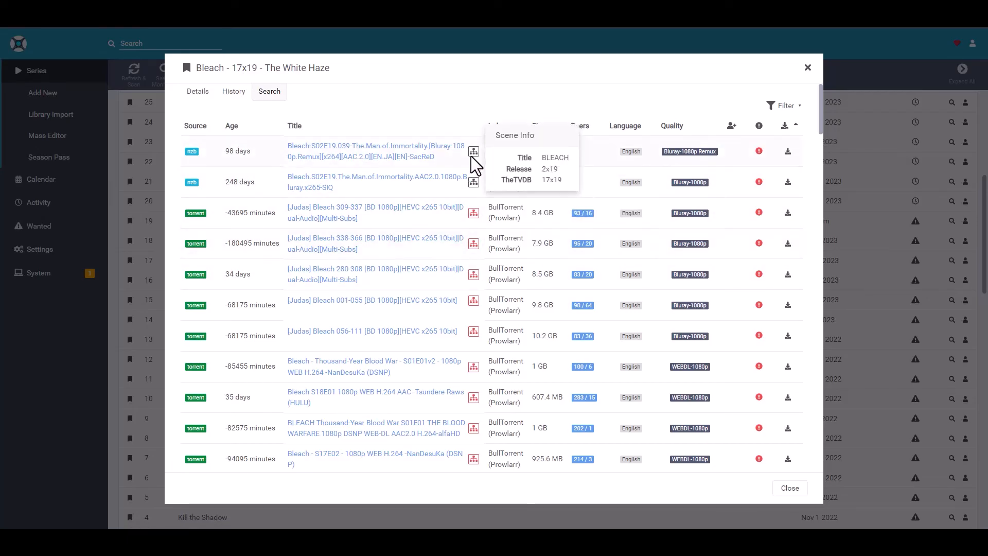
pyautogui.moveTo(474, 181)
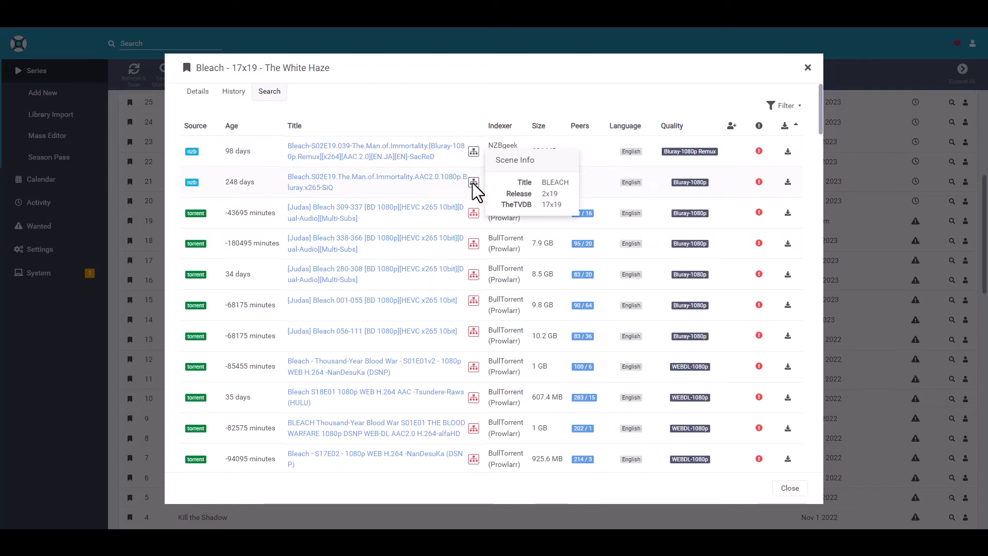
pyautogui.moveTo(471, 208)
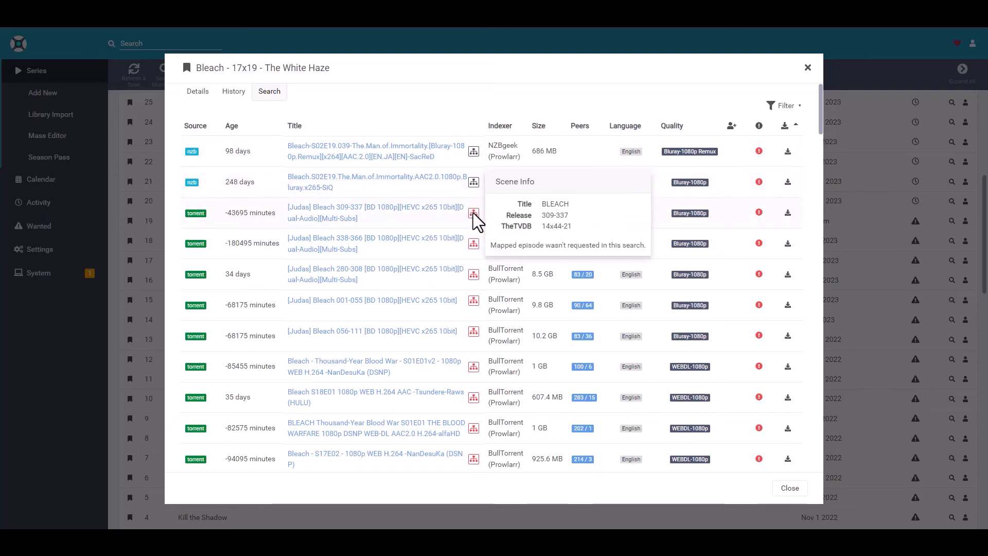
pyautogui.moveTo(476, 243)
pyautogui.moveTo(472, 273)
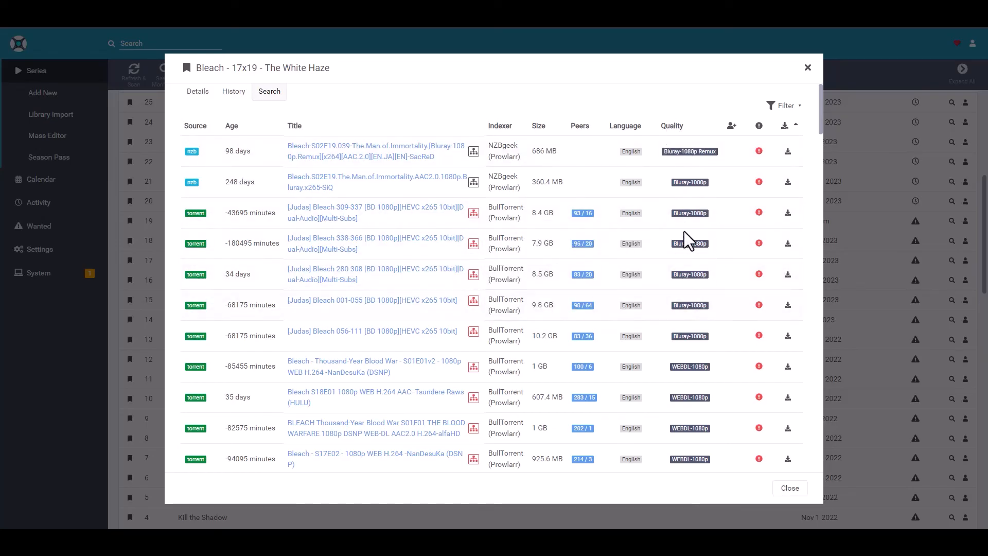
# Review the remaining releases down to the end of the search results
pyautogui.scroll(-10, 693, 249)
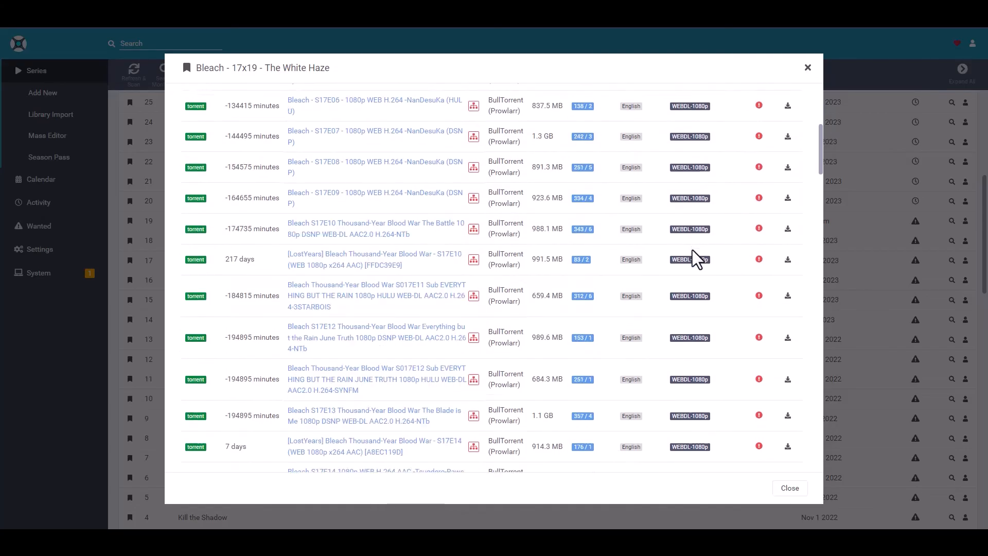
pyautogui.scroll(-7, 693, 249)
pyautogui.moveTo(820, 173); pyautogui.dragTo(823, 465)
pyautogui.rightClick(812, 432)
pyautogui.click(741, 492)
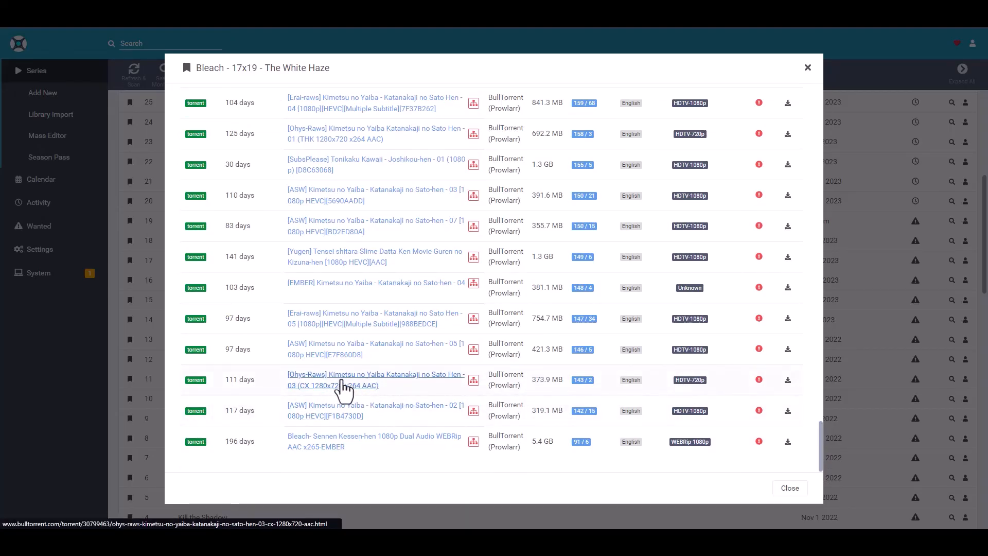
# Add the NZBgeek release Bleach.S02E19.The.Man.of.Immortality.AAC2.0.1080p.Bluray.x265-SiQ to the download queue for The White Haze
pyautogui.moveTo(820, 435); pyautogui.dragTo(811, 93)
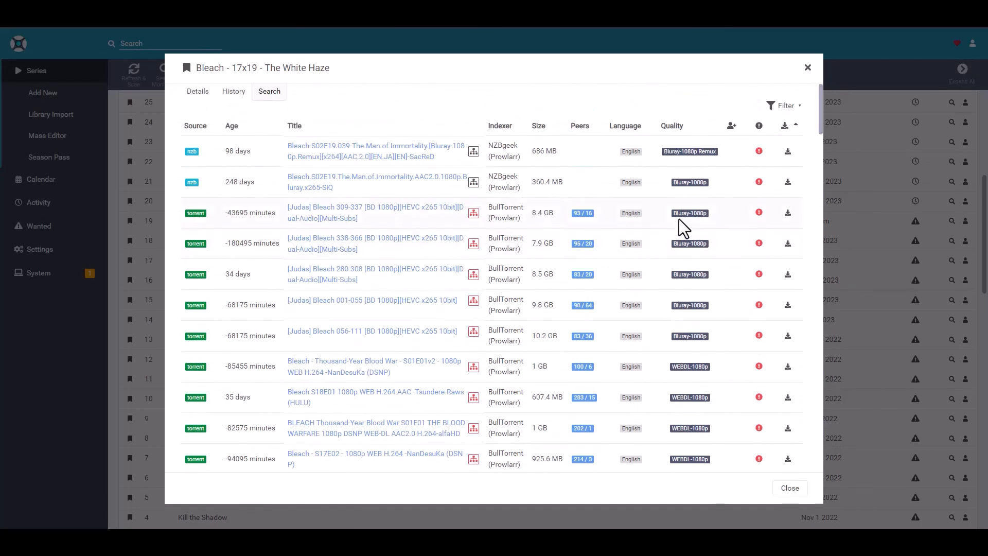
pyautogui.scroll(-15, 718, 258)
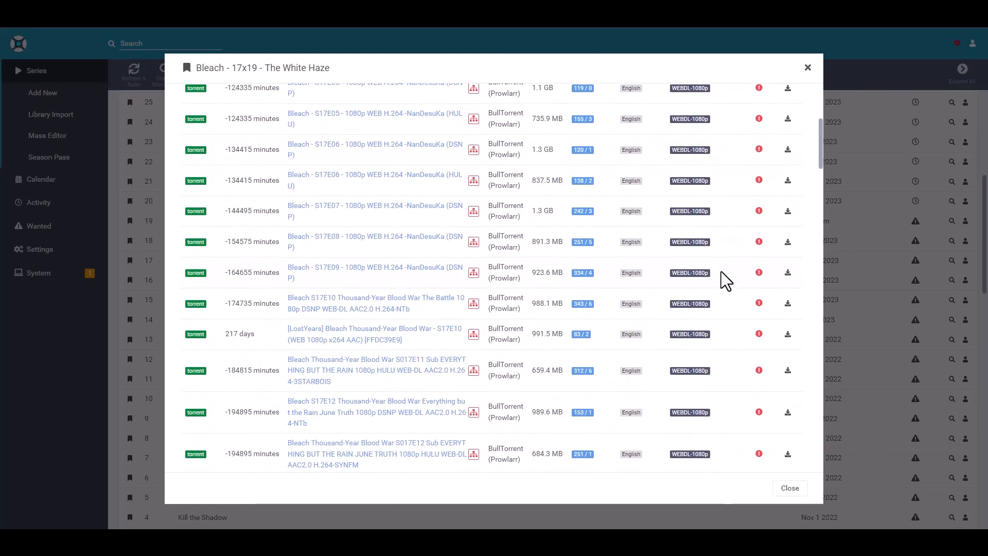
pyautogui.scroll(-10, 721, 274)
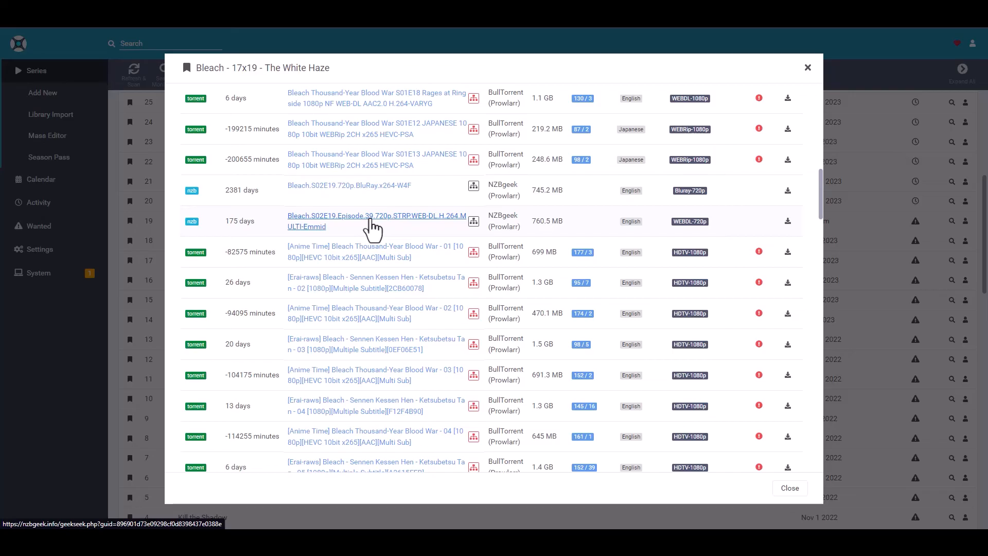
pyautogui.scroll(-3, 603, 260)
pyautogui.scroll(-3, 621, 249)
pyautogui.scroll(10, 626, 250)
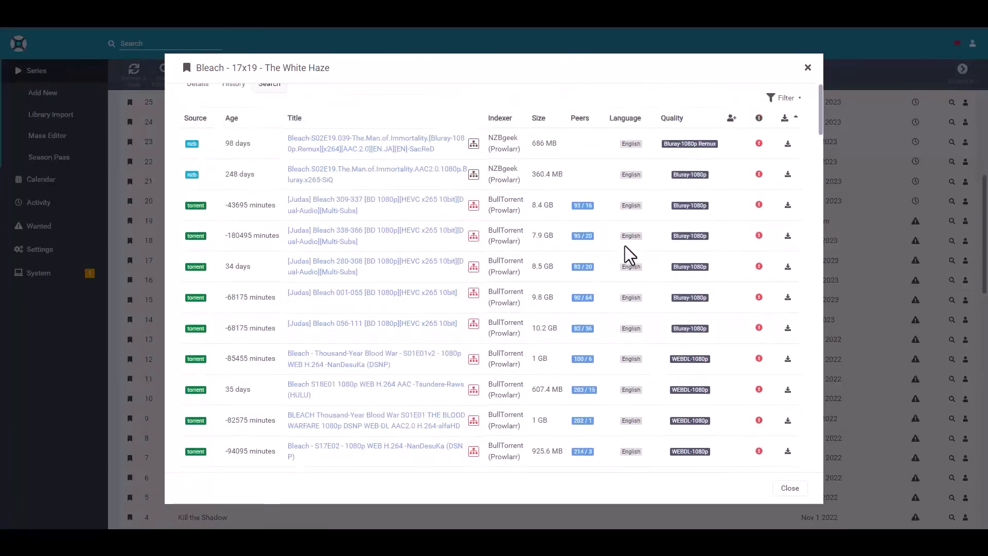
pyautogui.scroll(2, 625, 247)
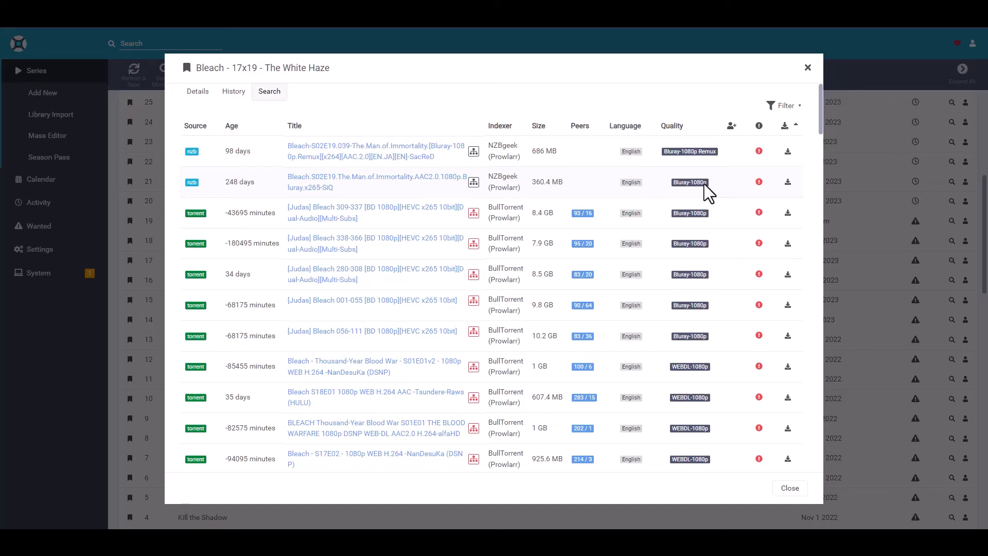
pyautogui.click(788, 185)
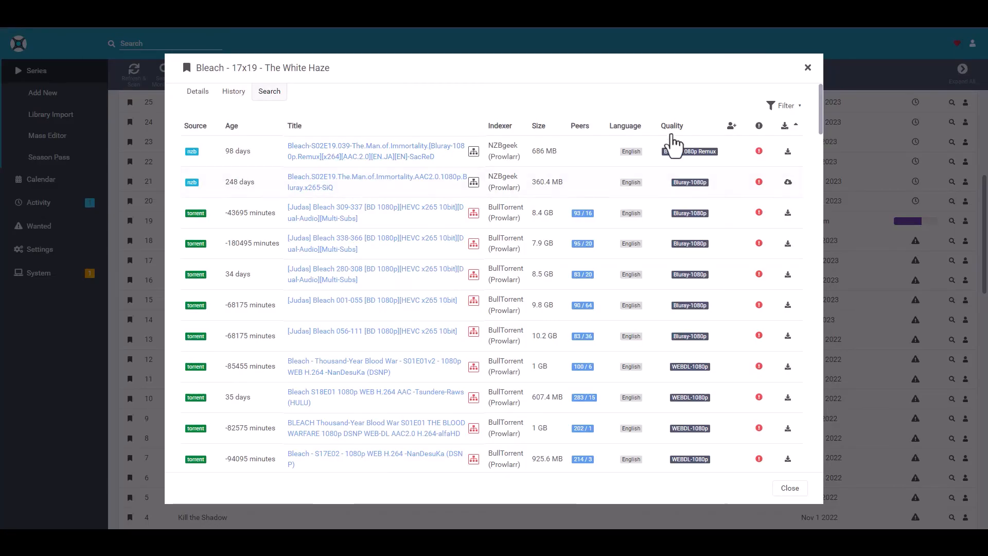
# Close the episode search and check The White Haze download in the activity queue, refreshing its progress
pyautogui.click(808, 68)
pyautogui.click(41, 208)
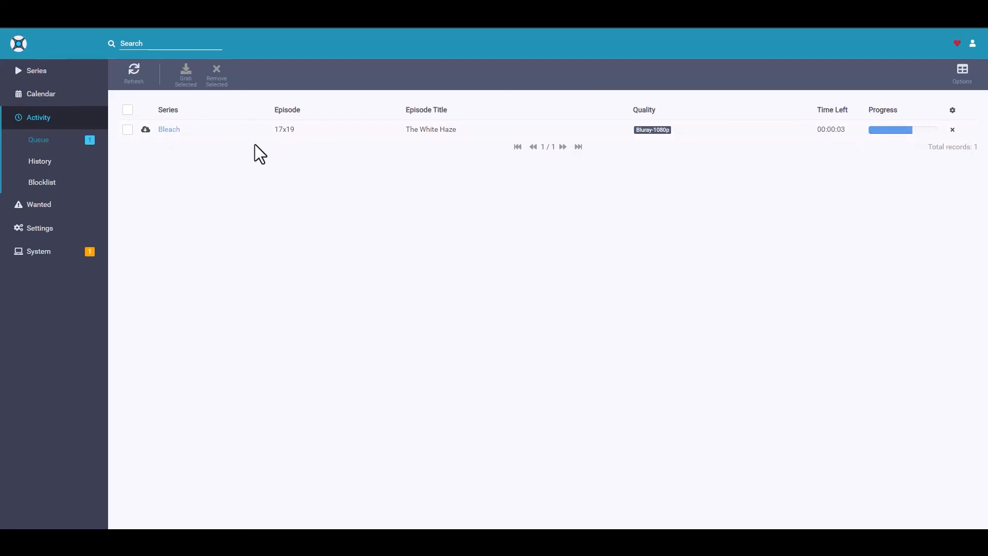
pyautogui.click(127, 76)
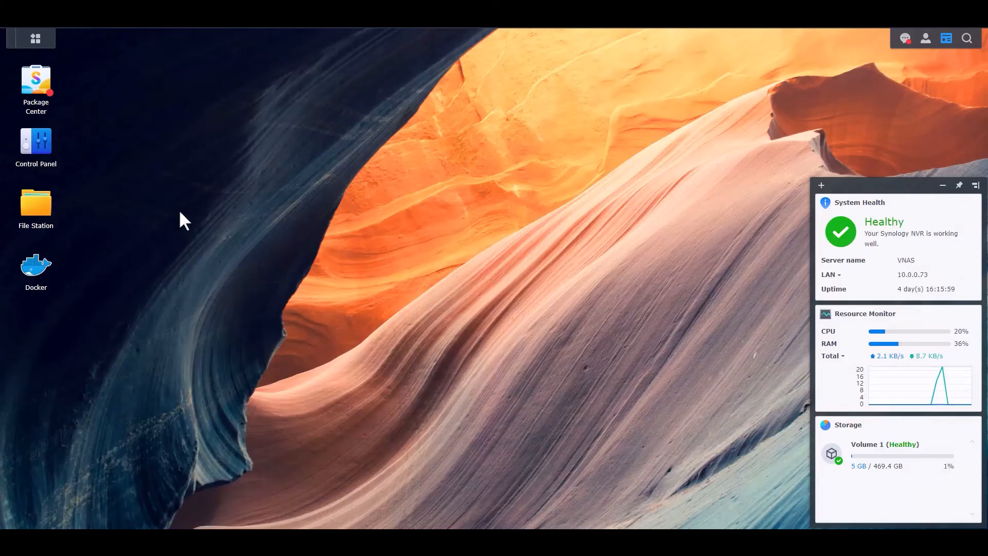
# Switch to File Station on the NAS and inspect the downloaded episode in Media/Anime/Bleach/Season 17, adjusting the name column's width
pyautogui.click(38, 206)
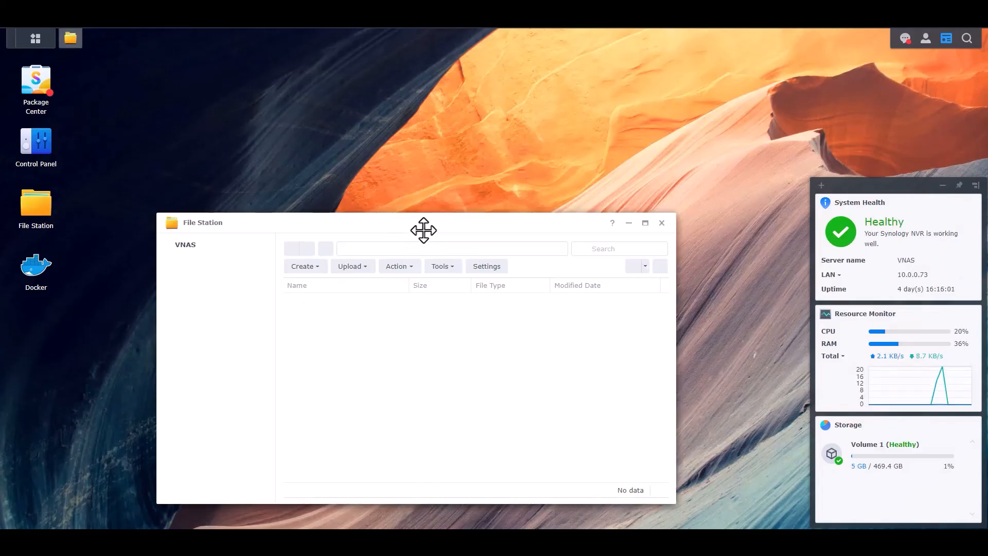
pyautogui.moveTo(423, 222); pyautogui.dragTo(436, 141)
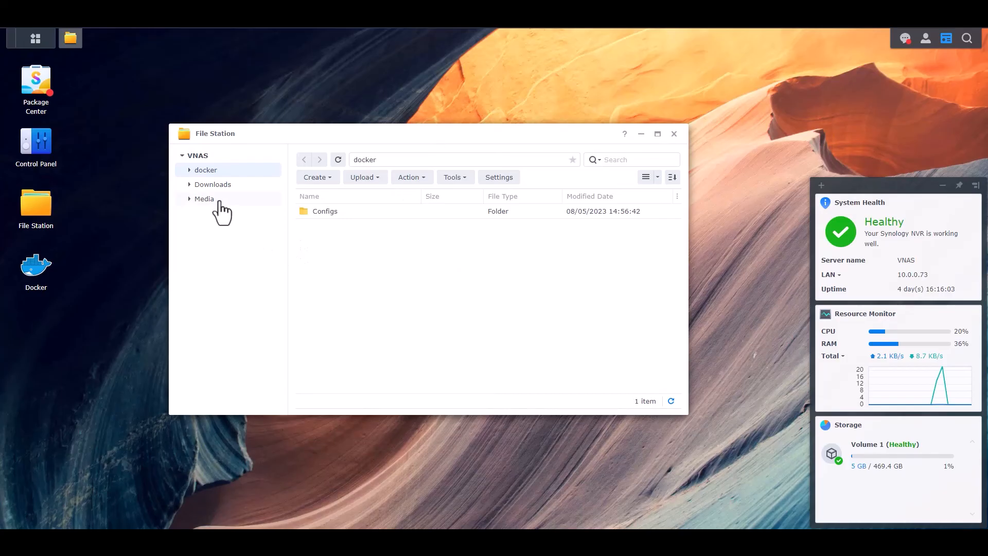
pyautogui.click(189, 199)
pyautogui.click(209, 214)
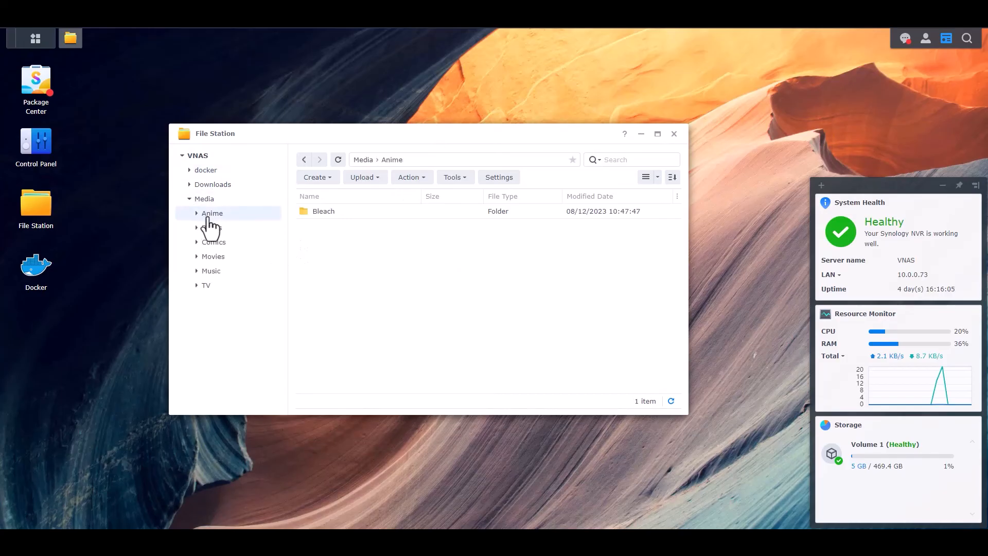
pyautogui.doubleClick(326, 211)
pyautogui.doubleClick(326, 211)
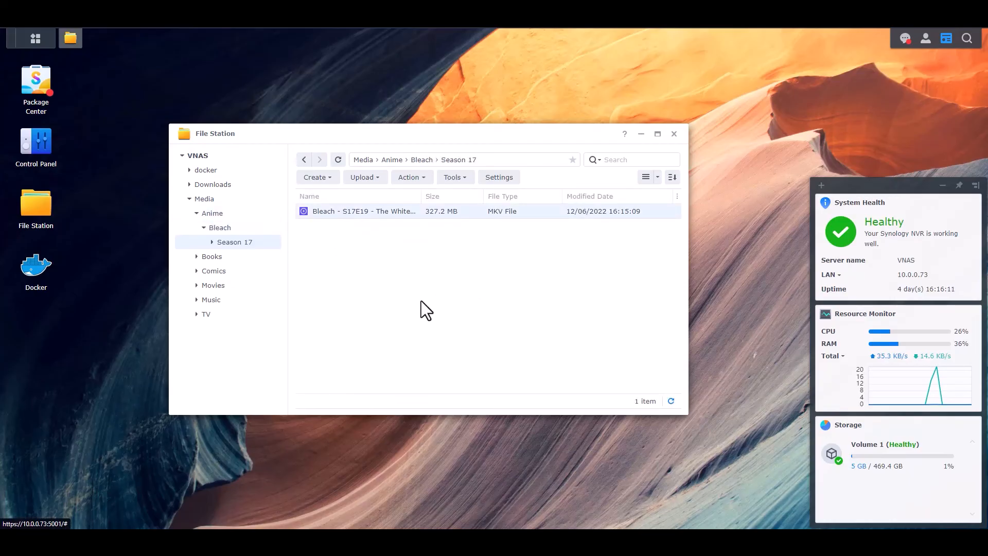
pyautogui.moveTo(422, 200)
pyautogui.mouseDown()
pyautogui.moveTo(460, 199)
pyautogui.moveTo(422, 198)
pyautogui.mouseUp()
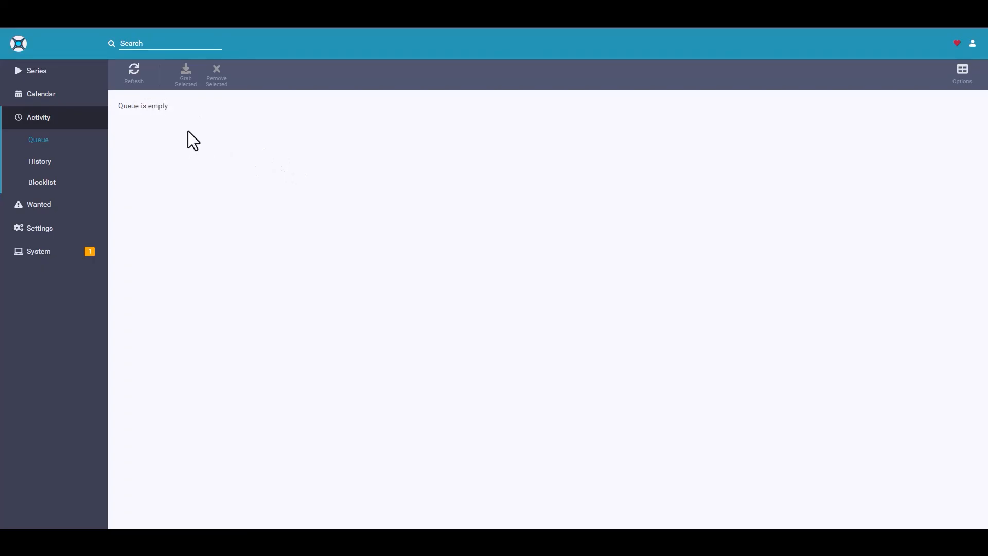
# Return to the Bleach series in Sonarr and run an interactive search for Season 17 episode 18, Rages at Ringside
pyautogui.click(40, 72)
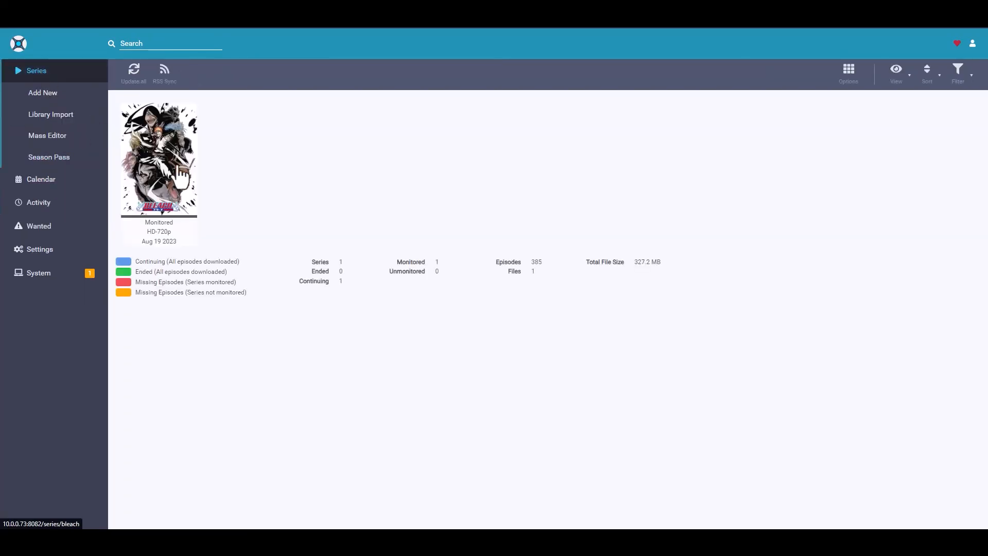
pyautogui.click(178, 137)
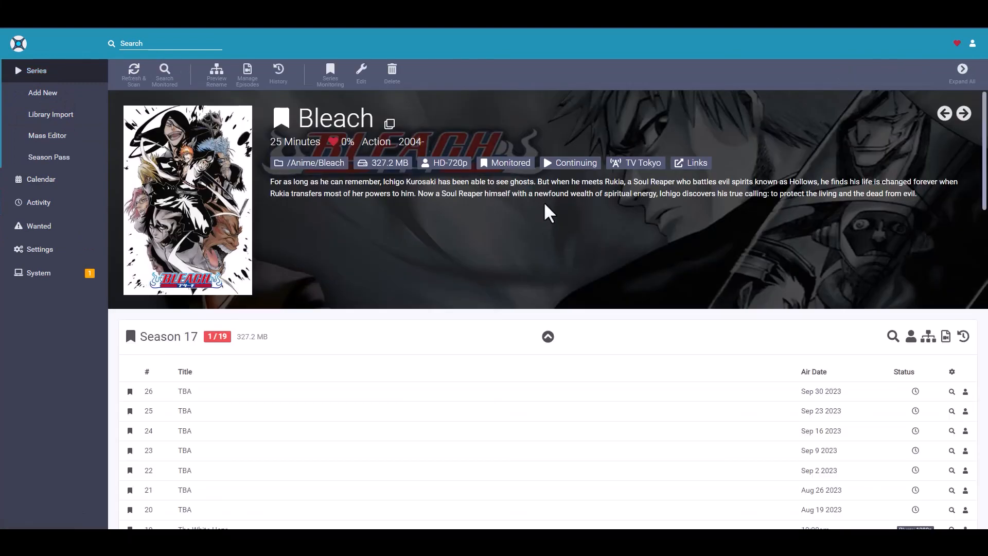
pyautogui.scroll(-5, 547, 211)
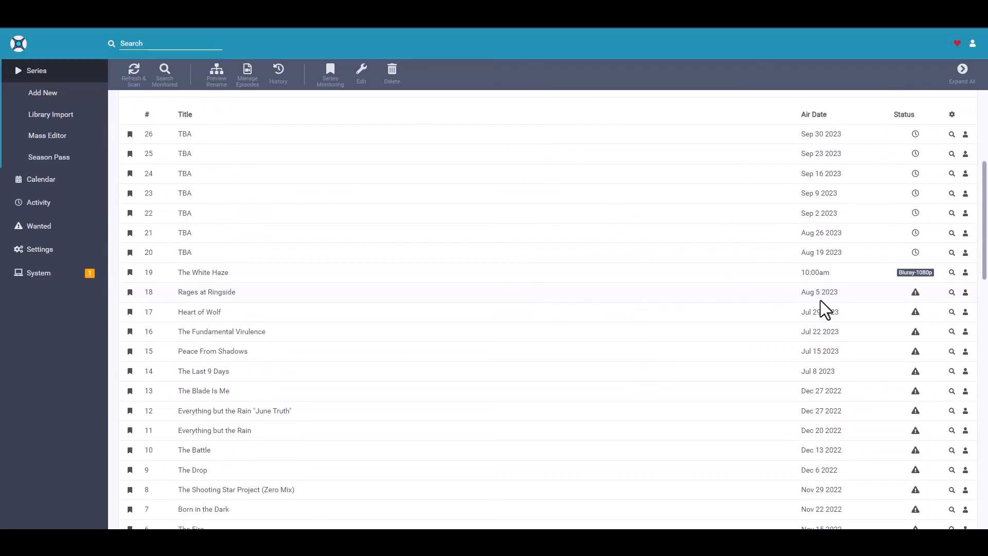
pyautogui.click(966, 292)
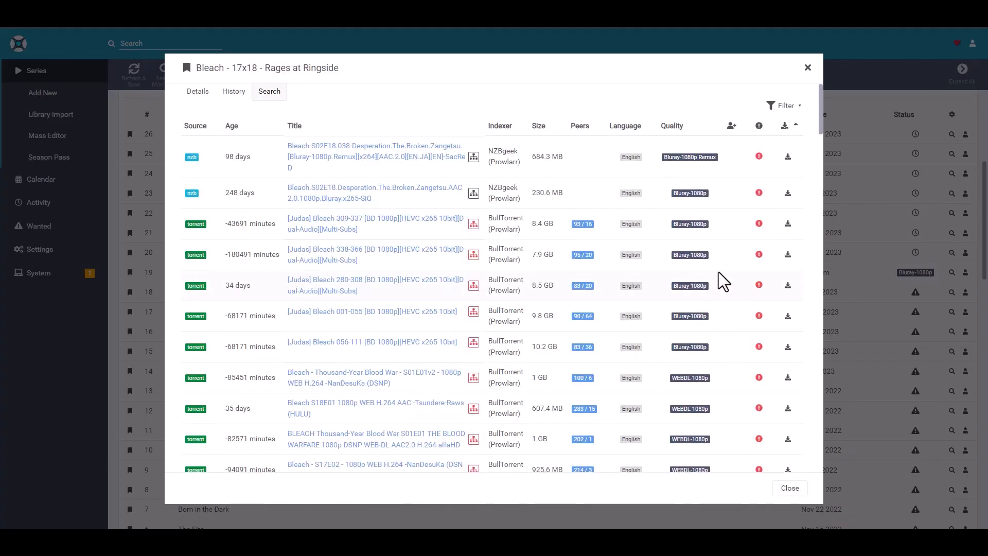
# Look through the Rages at Ringside releases, comparing the titles, sources and peers of the Usenet and torrent results
pyautogui.scroll(-2, 588, 254)
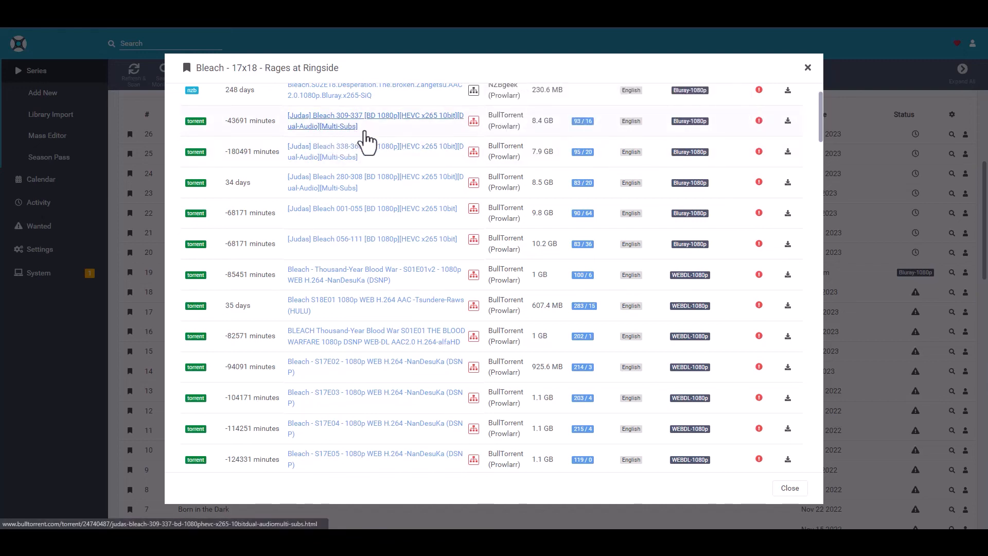
pyautogui.scroll(-1, 360, 135)
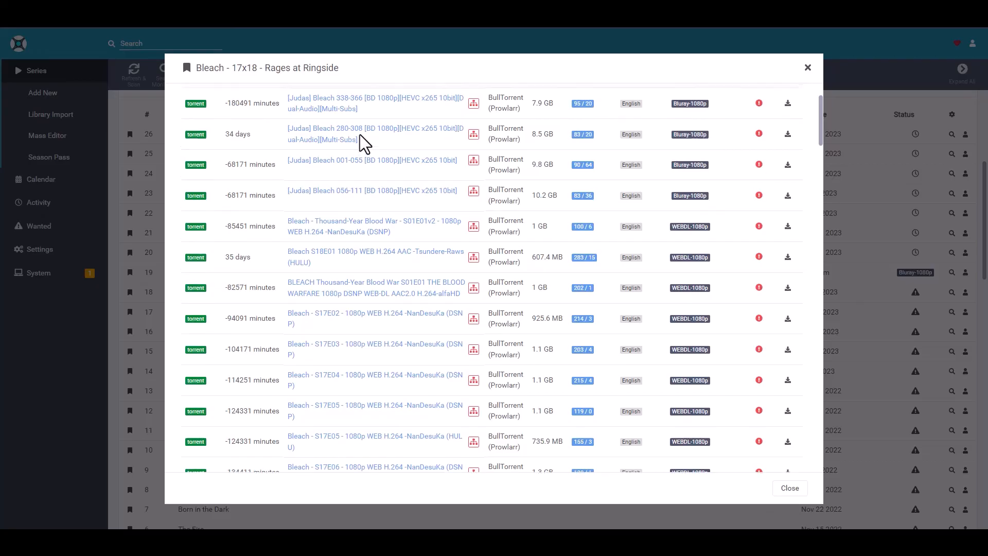
pyautogui.scroll(2, 360, 135)
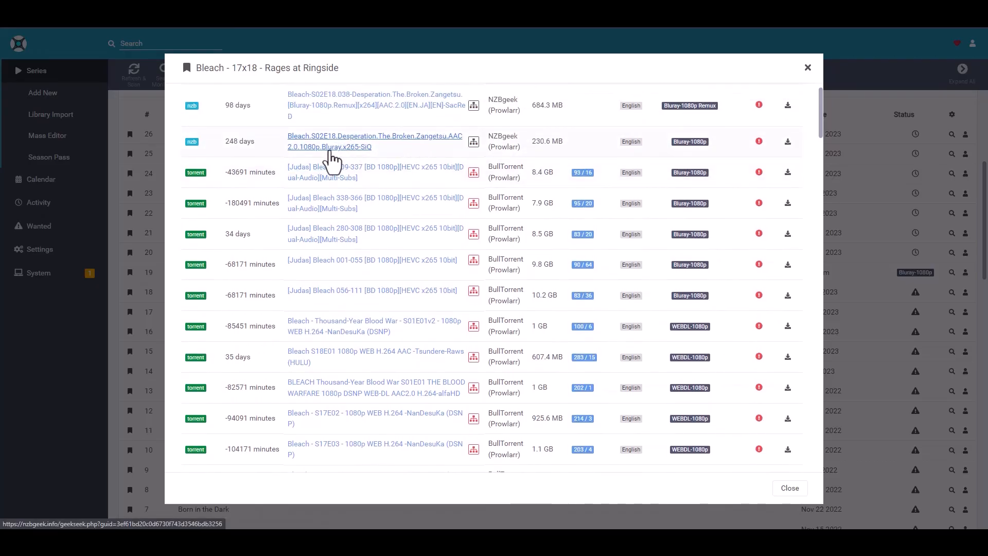
pyautogui.scroll(-2, 370, 151)
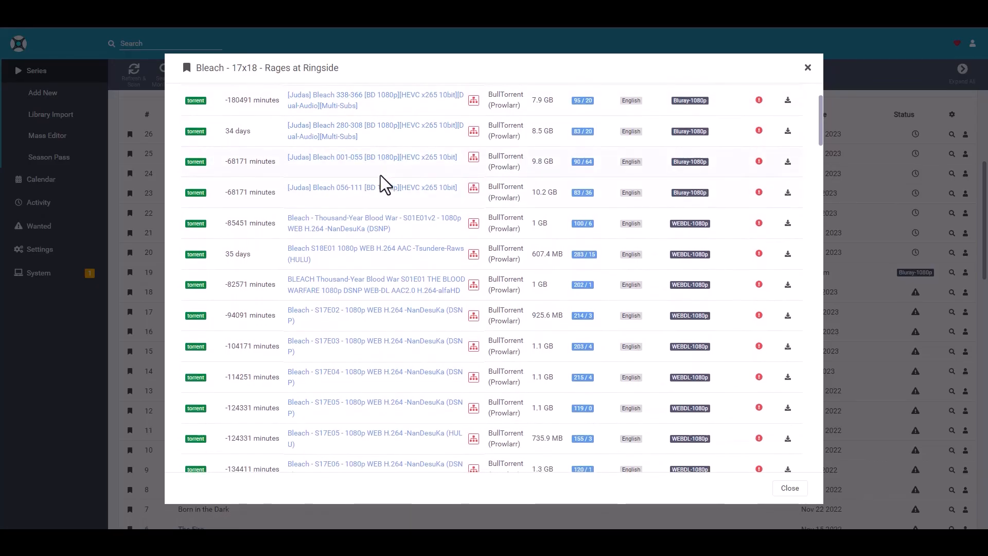
pyautogui.scroll(-2, 381, 175)
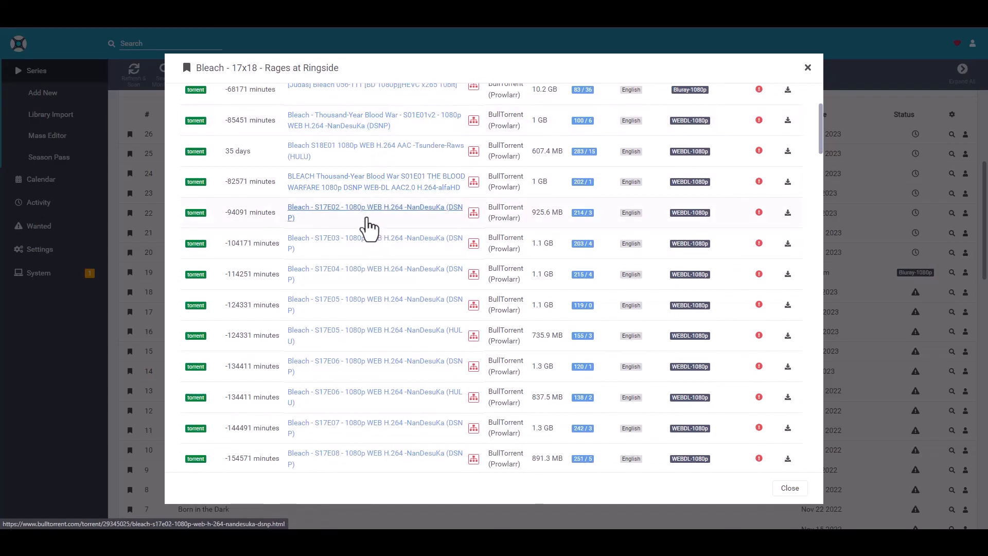
pyautogui.scroll(3, 389, 247)
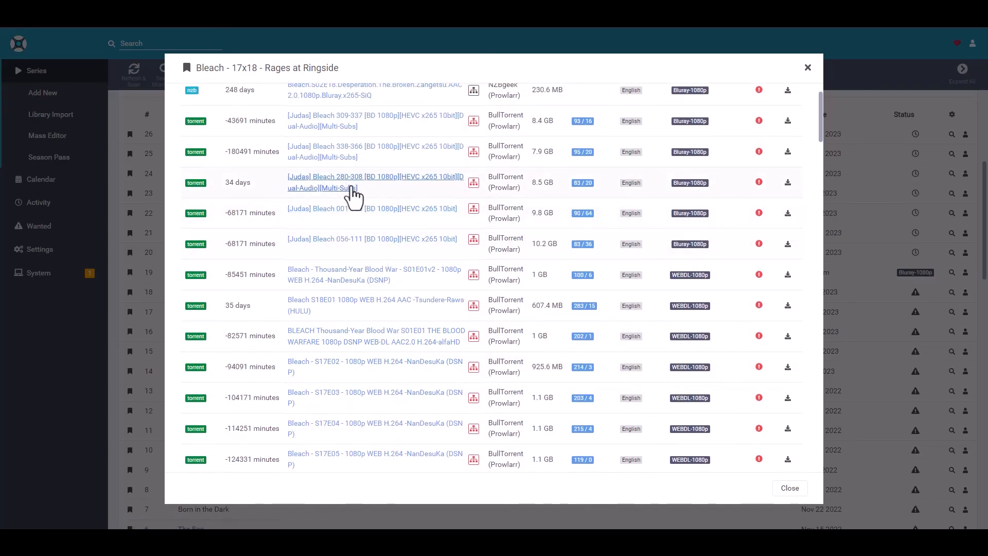
pyautogui.scroll(-5, 365, 193)
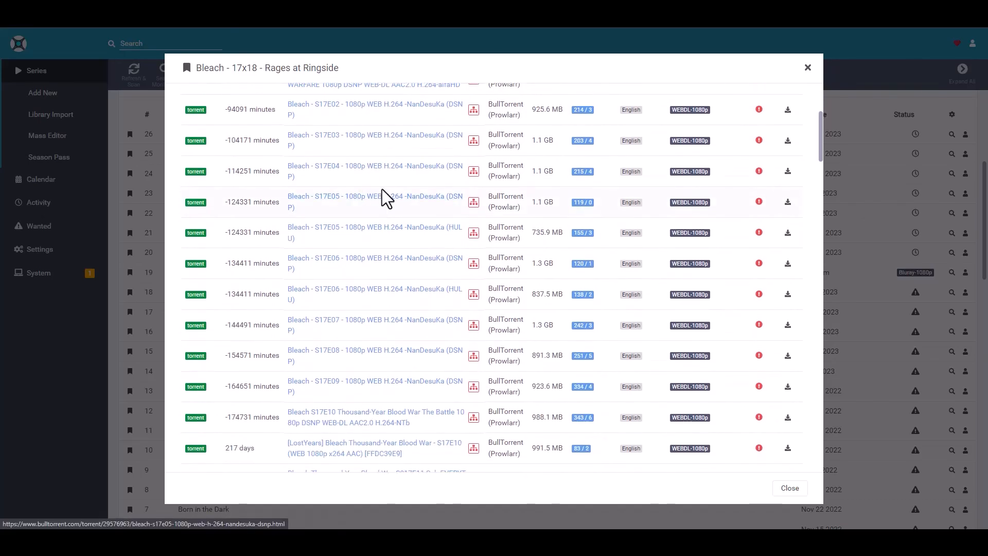
pyautogui.scroll(-2, 379, 203)
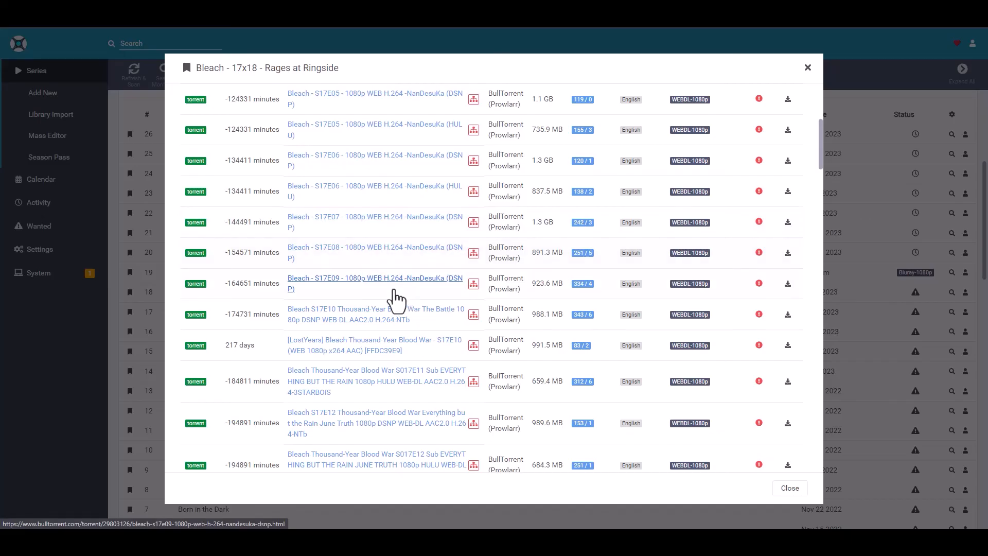
pyautogui.scroll(-5, 393, 282)
pyautogui.scroll(-2, 394, 282)
pyautogui.scroll(10, 394, 282)
pyautogui.scroll(2, 394, 280)
pyautogui.scroll(-4, 392, 273)
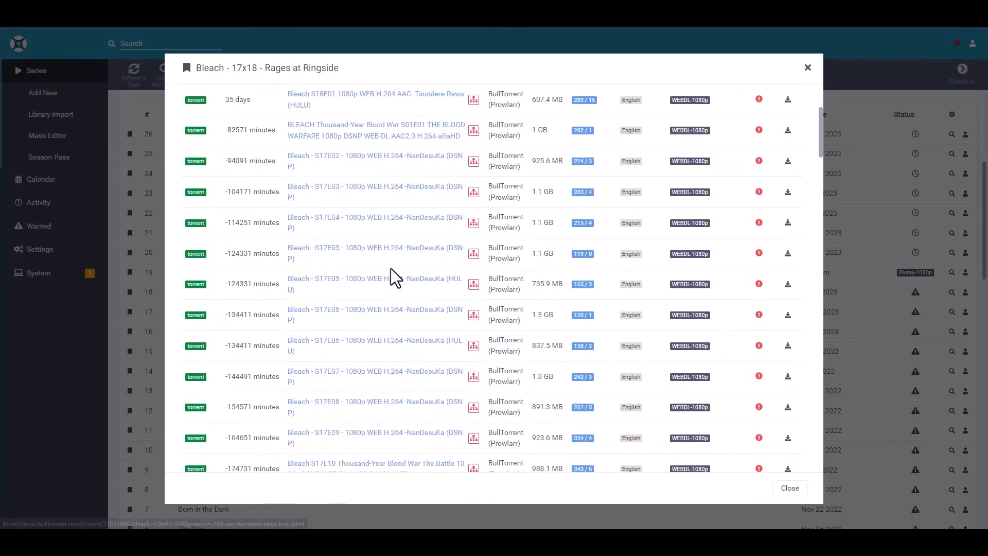
pyautogui.scroll(1, 380, 296)
pyautogui.scroll(-3, 381, 292)
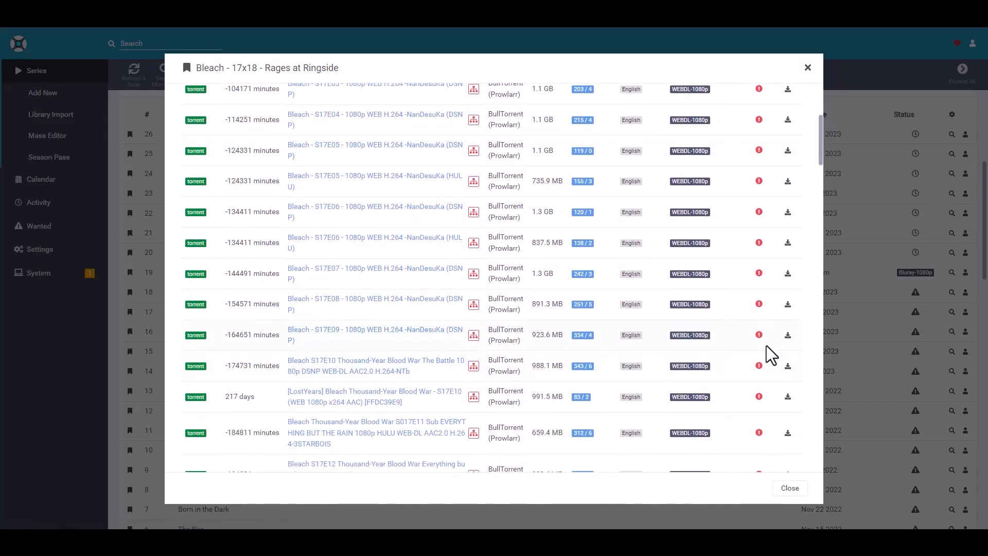
# Queue the BullTorrent release Bleach - S17E09 - 1080p WEB H.264 -NanDesuKa (DSNP), check its transfer in qBittorrent, and close Sonarr's episode search
pyautogui.click(788, 335)
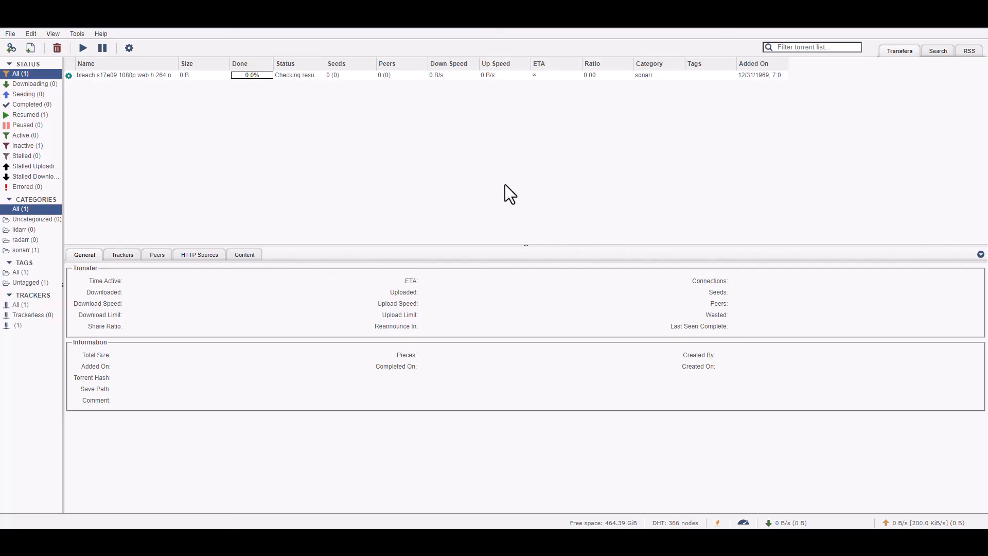
pyautogui.click(123, 76)
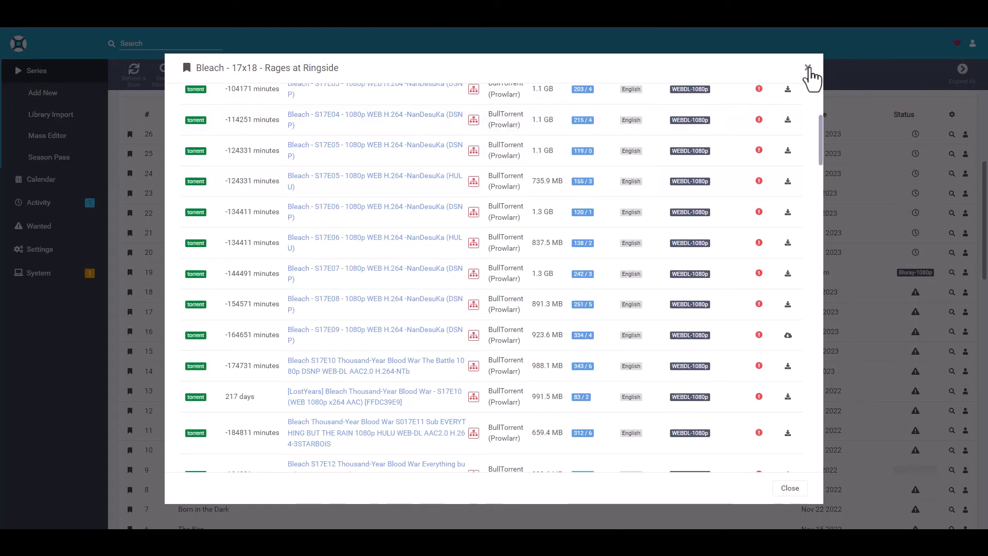
pyautogui.click(807, 68)
# Go back to the series overview and search for a new series called "aida"
pyautogui.click(54, 76)
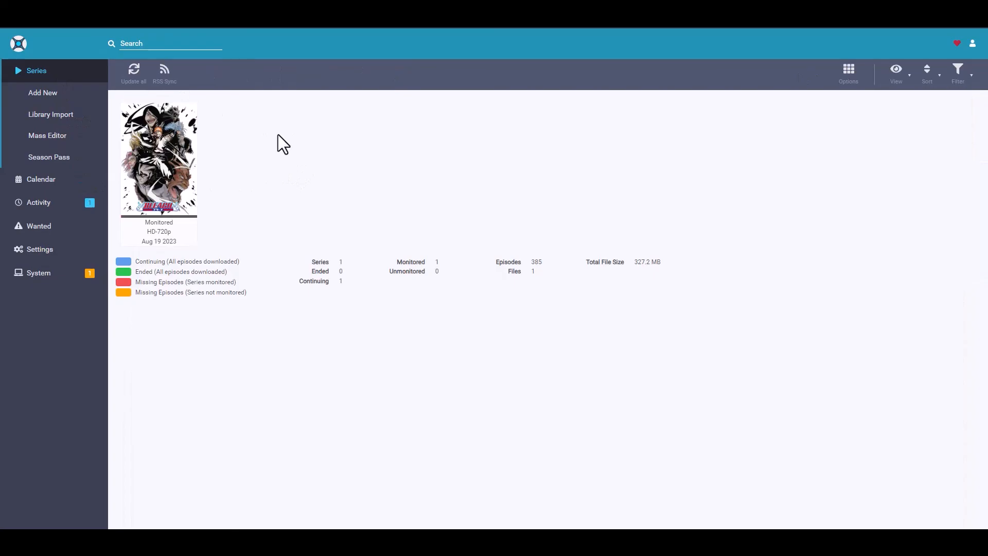
pyautogui.click(155, 41)
pyautogui.write('aida')
pyautogui.press('Return')
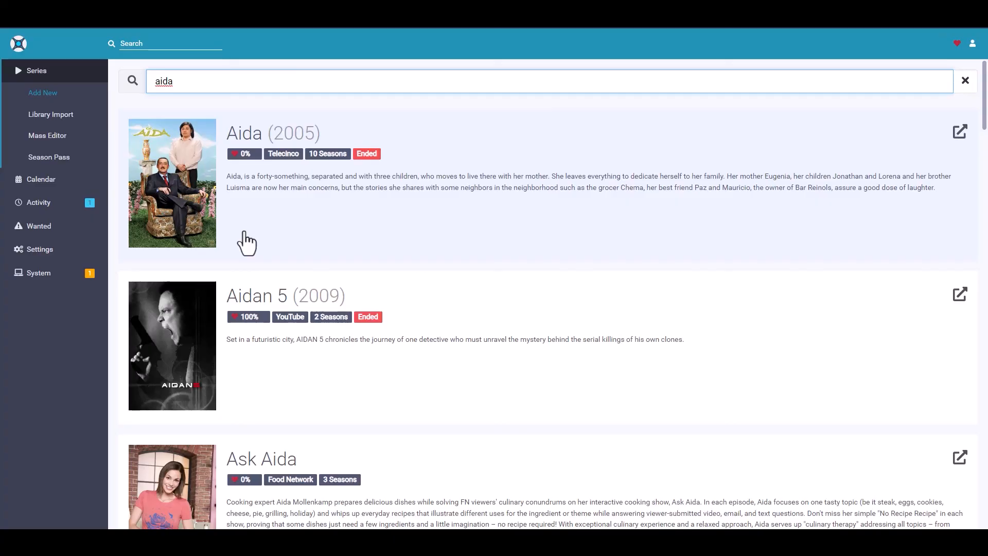
# Select the Aida (2005) result, choose its root folder and add the series to the library
pyautogui.click(185, 187)
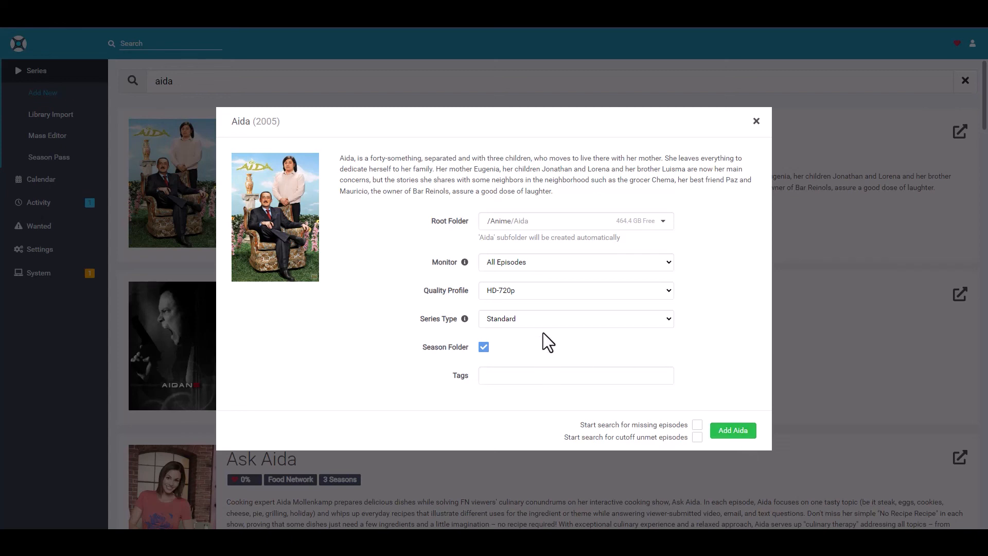
pyautogui.click(517, 225)
pyautogui.click(505, 240)
pyautogui.click(741, 431)
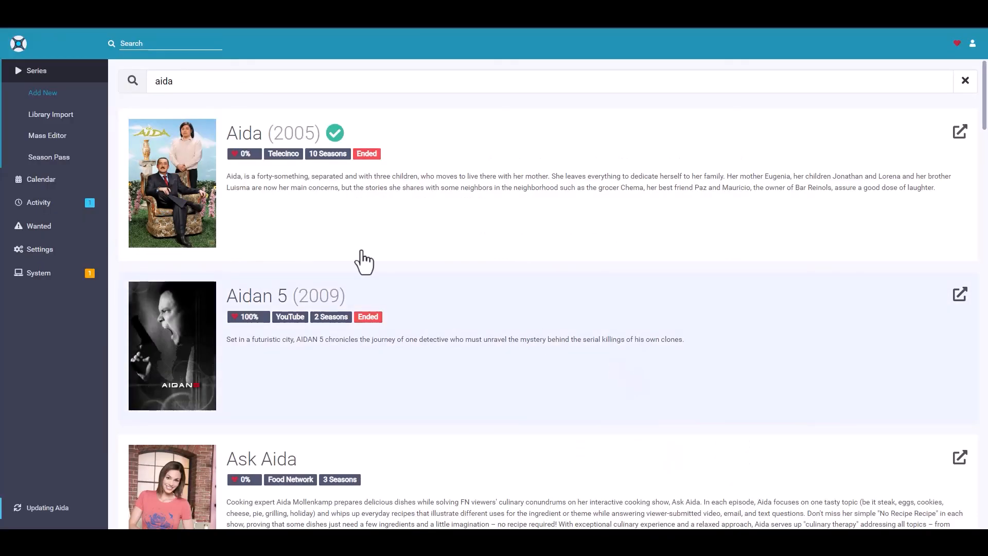
# Open the Aida series page from the library and look over its list of seasons
pyautogui.click(63, 70)
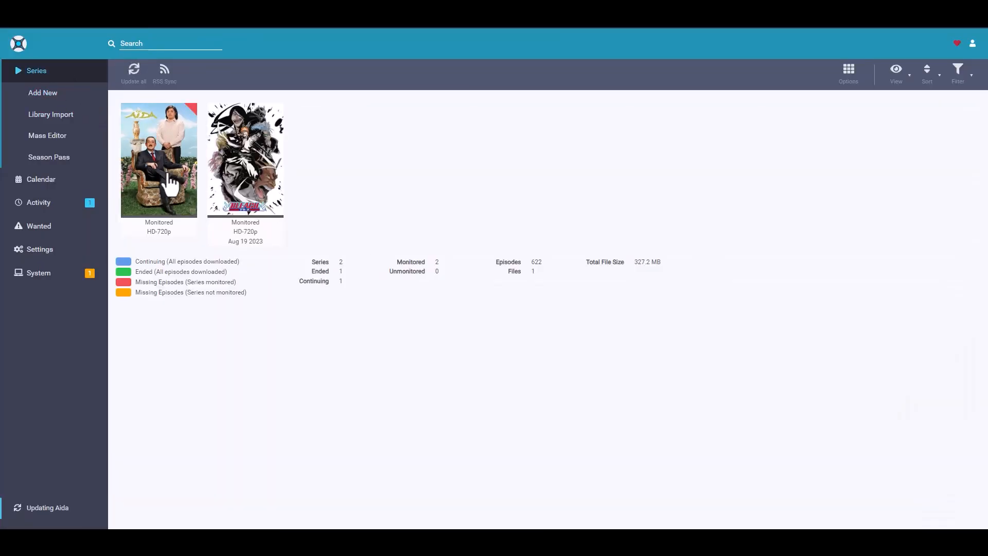
pyautogui.click(140, 133)
pyautogui.scroll(-5, 523, 309)
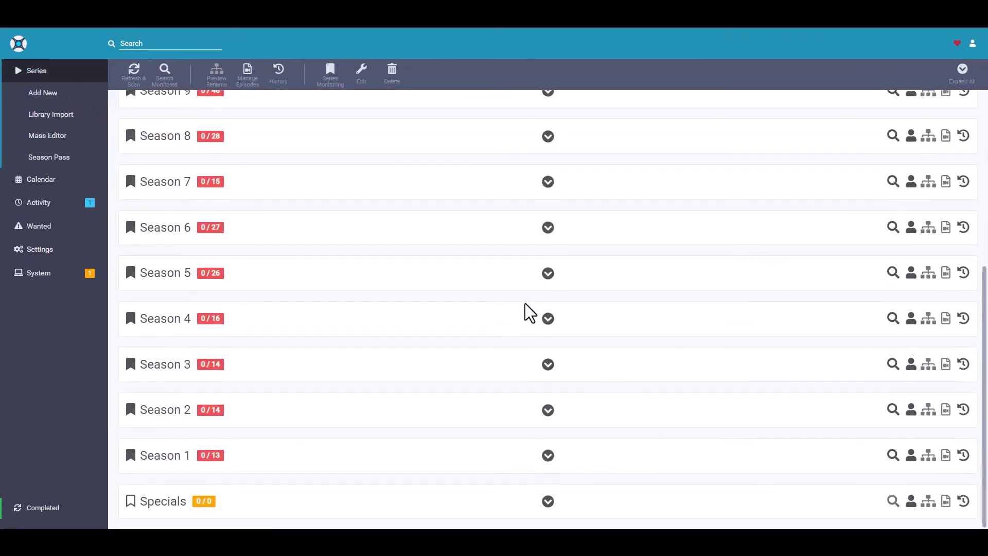
# Expand Season 1 of Aida and run an interactive release search for episode 1, Una nueva vida (Piloto)
pyautogui.scroll(5, 527, 357)
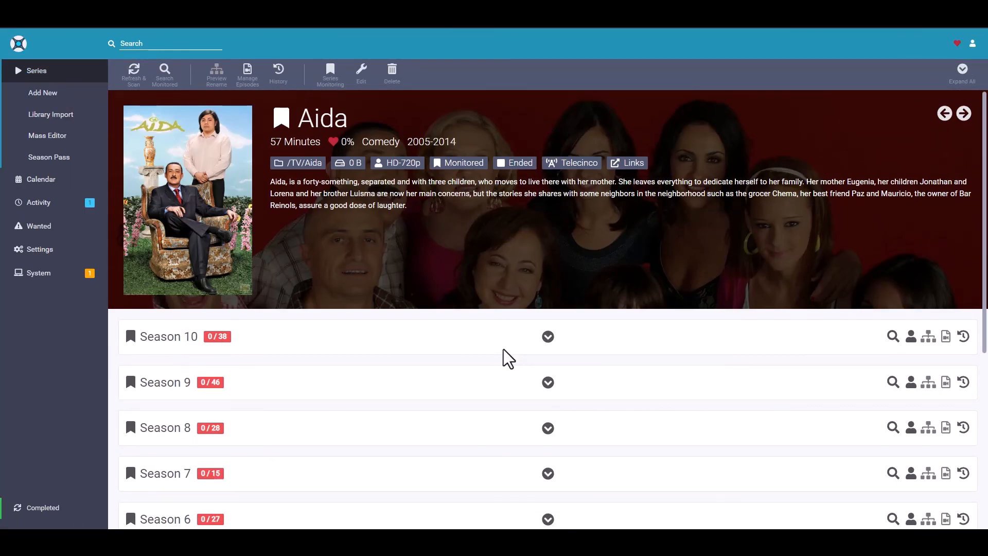
pyautogui.scroll(-5, 502, 355)
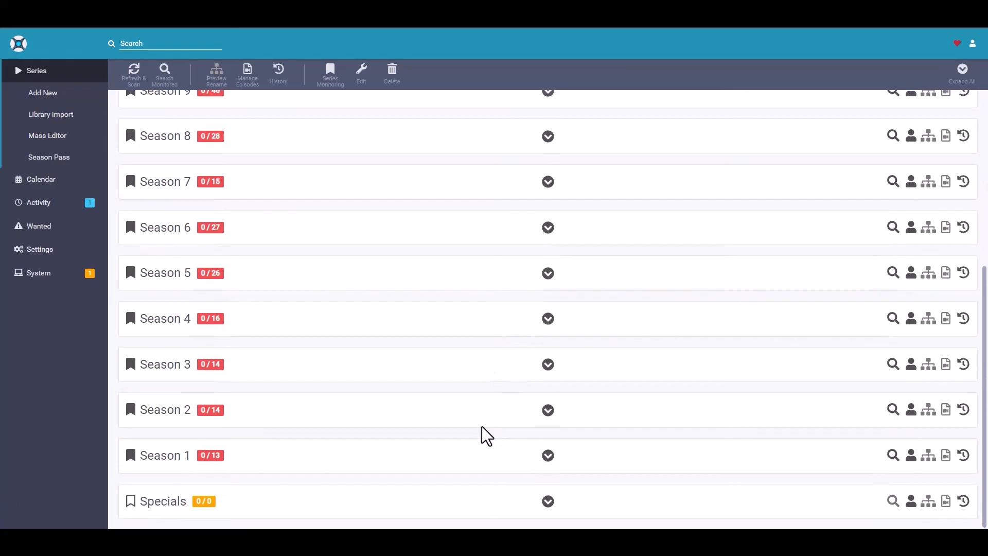
pyautogui.click(549, 456)
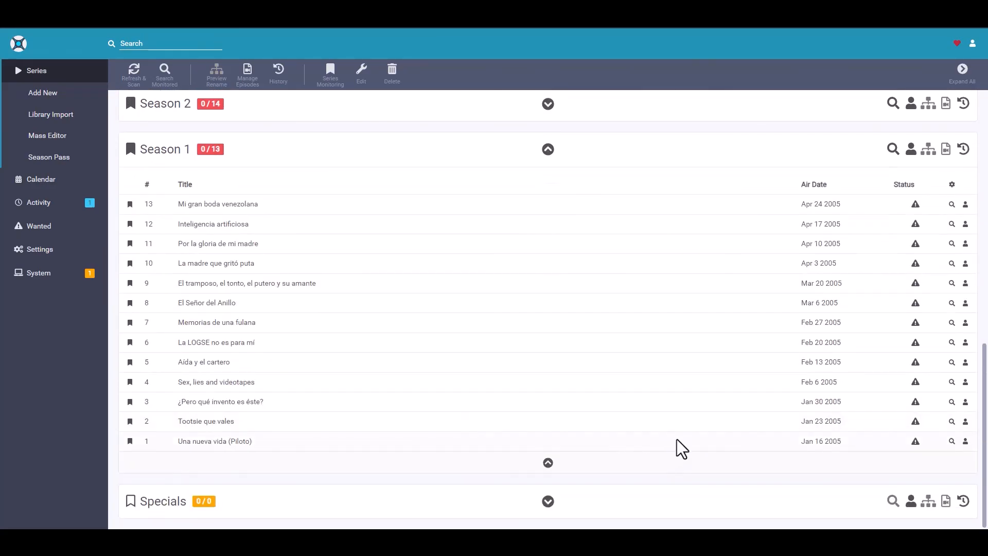
pyautogui.click(965, 442)
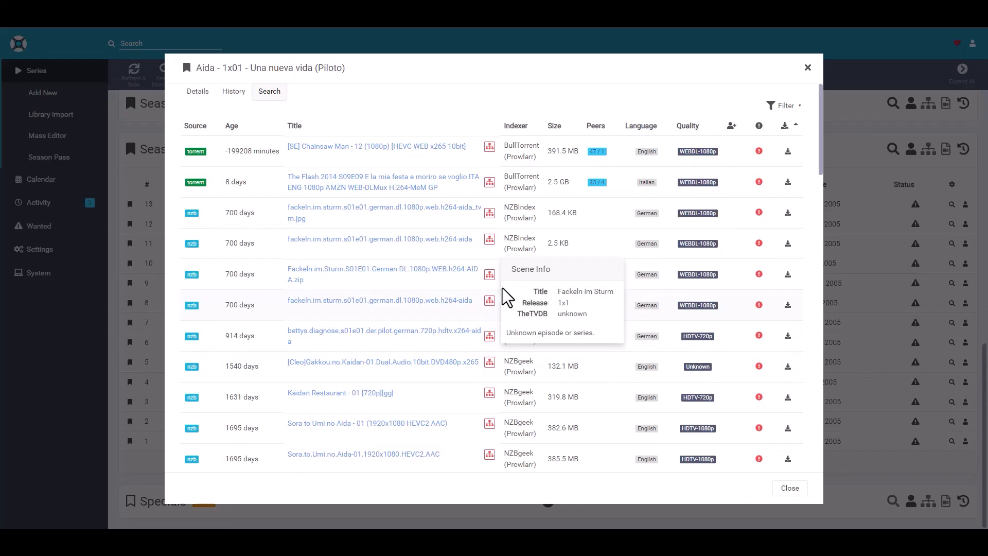
# Look through the releases offered for the Aida pilot episode, checking titles, indexers and quality, and close the search results
pyautogui.scroll(-5, 427, 360)
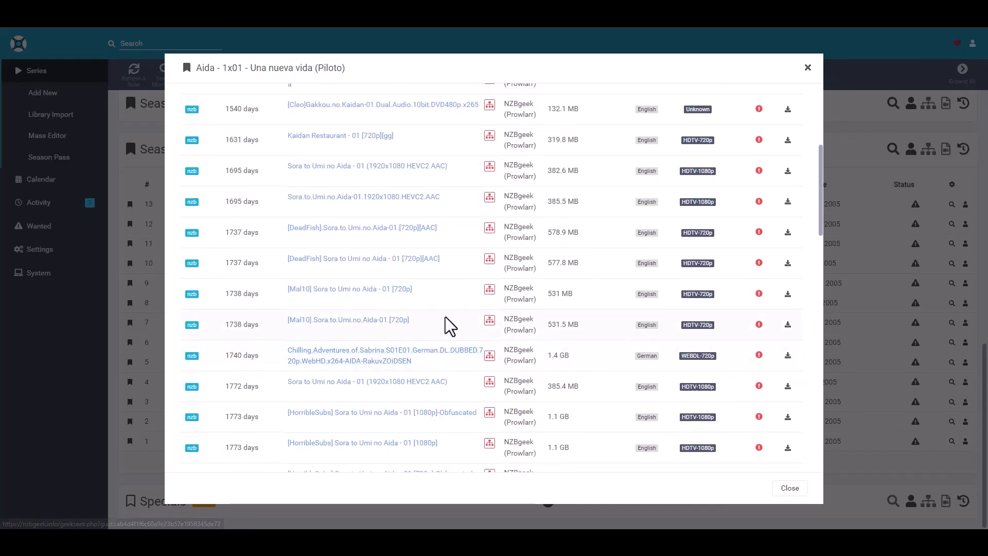
pyautogui.scroll(-8, 456, 309)
pyautogui.scroll(-10, 456, 309)
pyautogui.scroll(20, 456, 309)
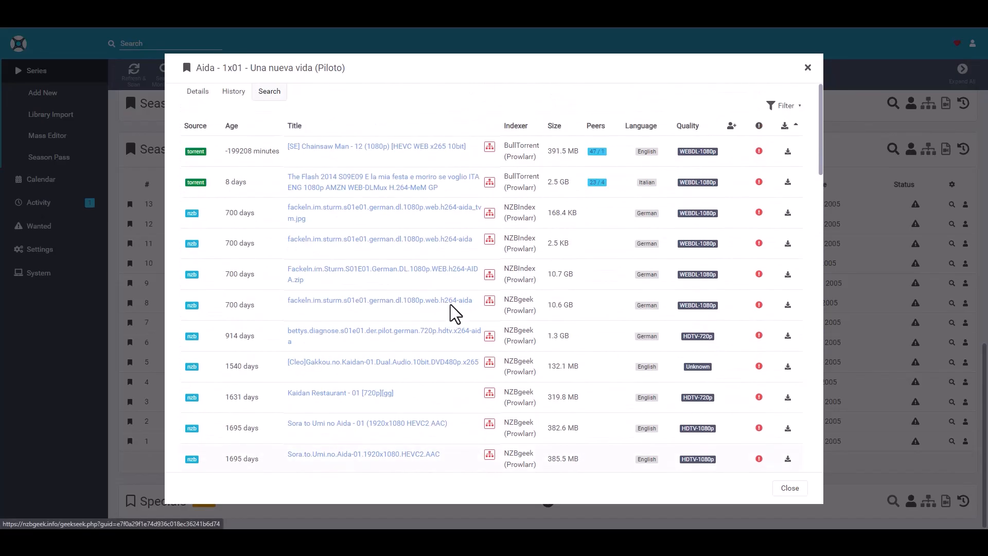
pyautogui.click(807, 69)
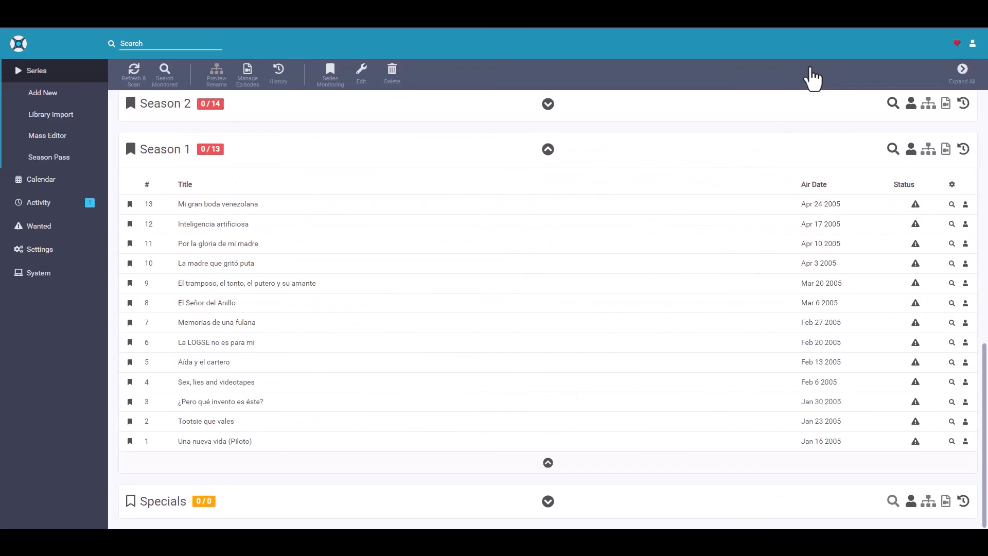
# Collapse Season 1, reopen it to review its episode list and per-episode search options, and collapse it again
pyautogui.scroll(3, 558, 313)
pyautogui.click(548, 303)
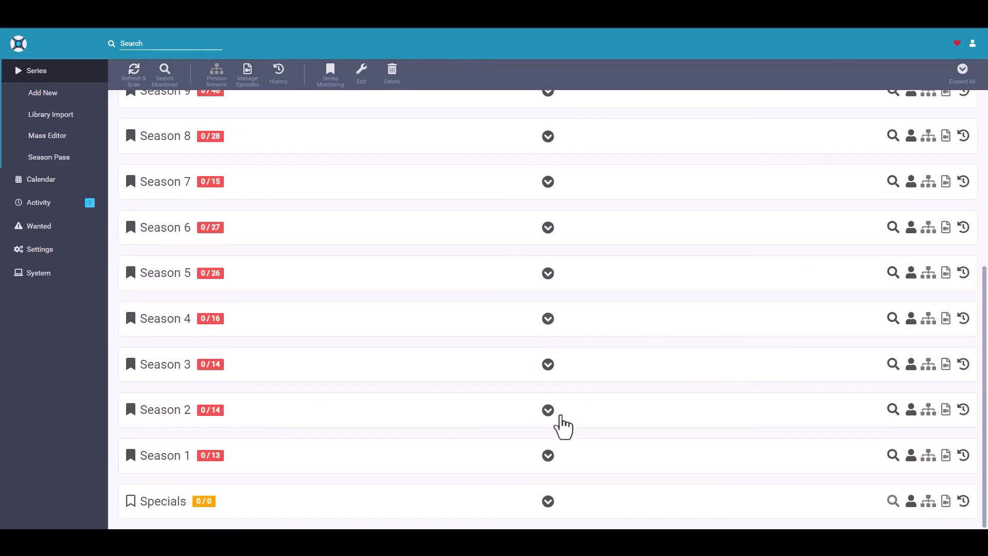
pyautogui.click(548, 456)
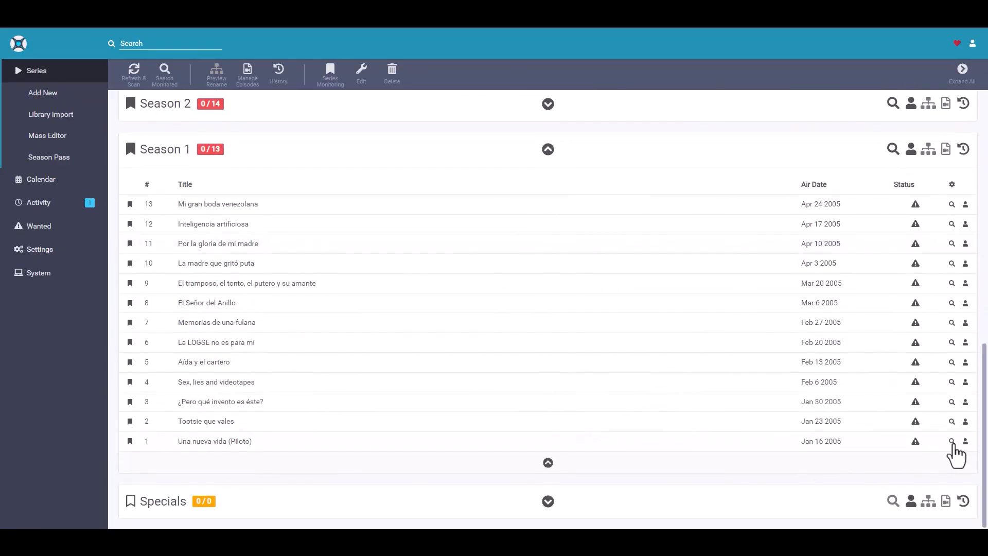
pyautogui.scroll(12, 409, 355)
pyautogui.scroll(-12, 422, 362)
pyautogui.scroll(2, 478, 370)
pyautogui.click(548, 253)
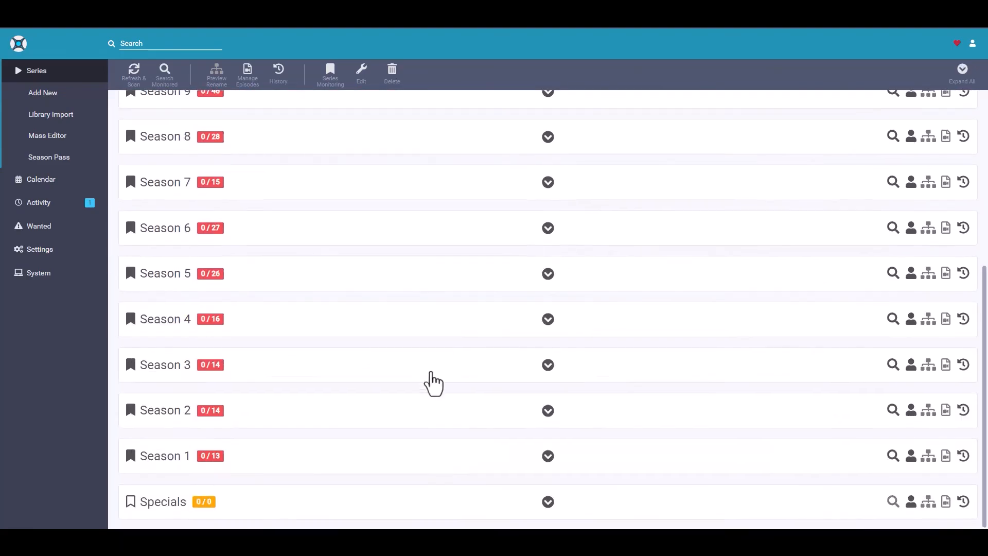
# Review the Aida series details and inspect the monitoring marker of Season 10 in the season list
pyautogui.scroll(6, 411, 378)
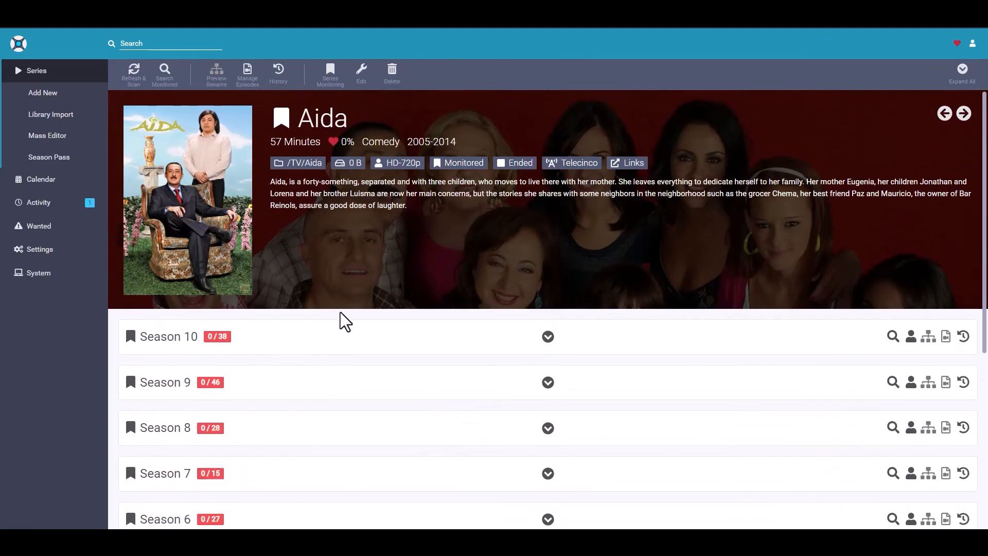
pyautogui.scroll(-1, 319, 321)
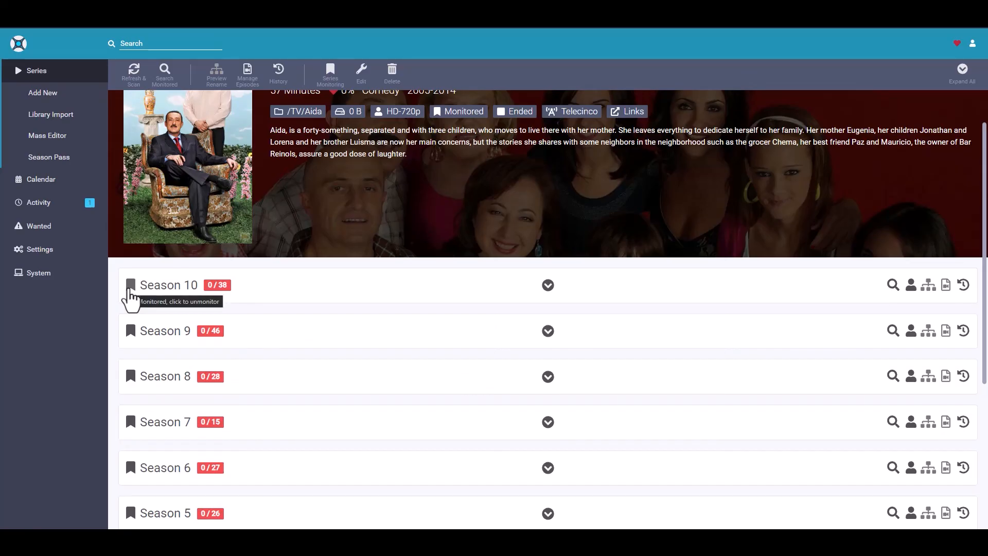
pyautogui.scroll(1, 226, 239)
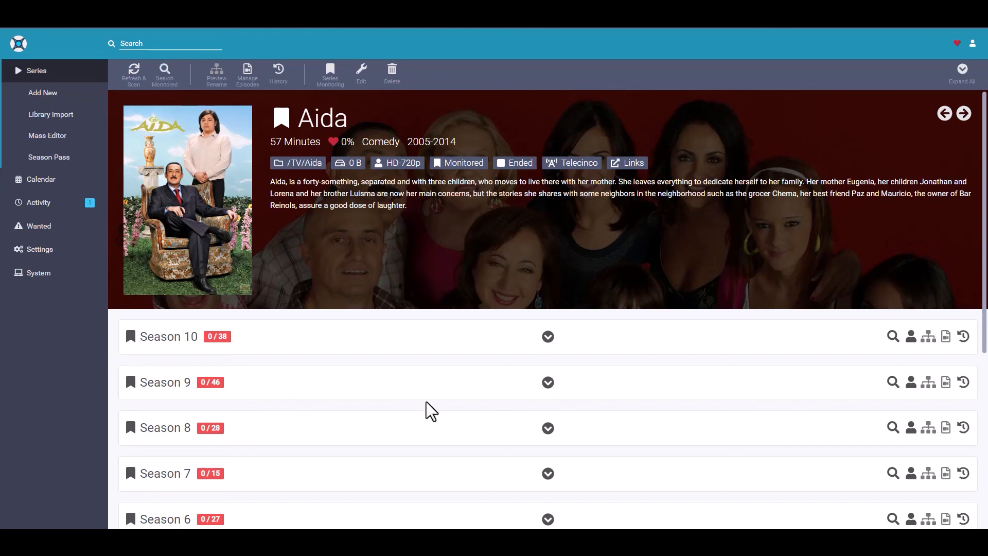
pyautogui.scroll(-3, 474, 376)
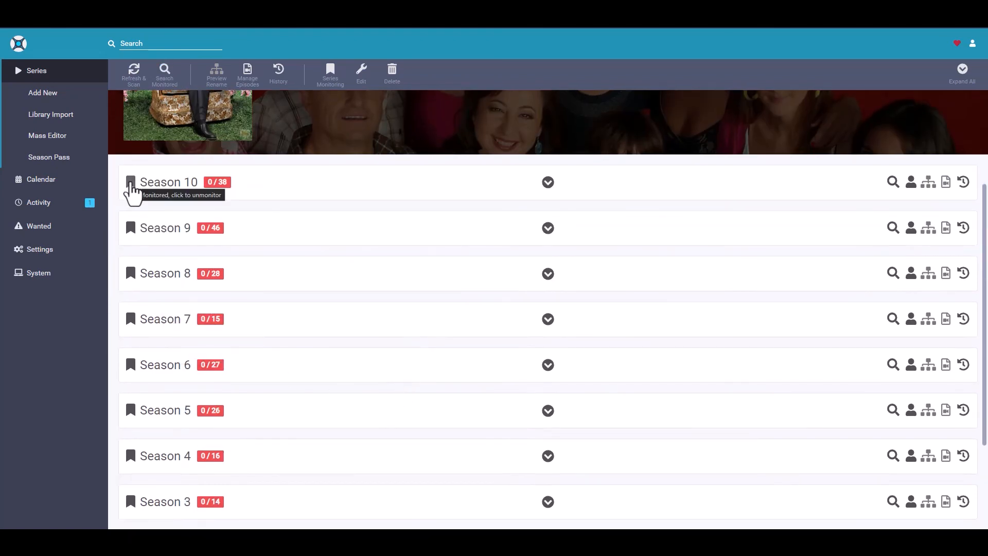
pyautogui.scroll(3, 484, 339)
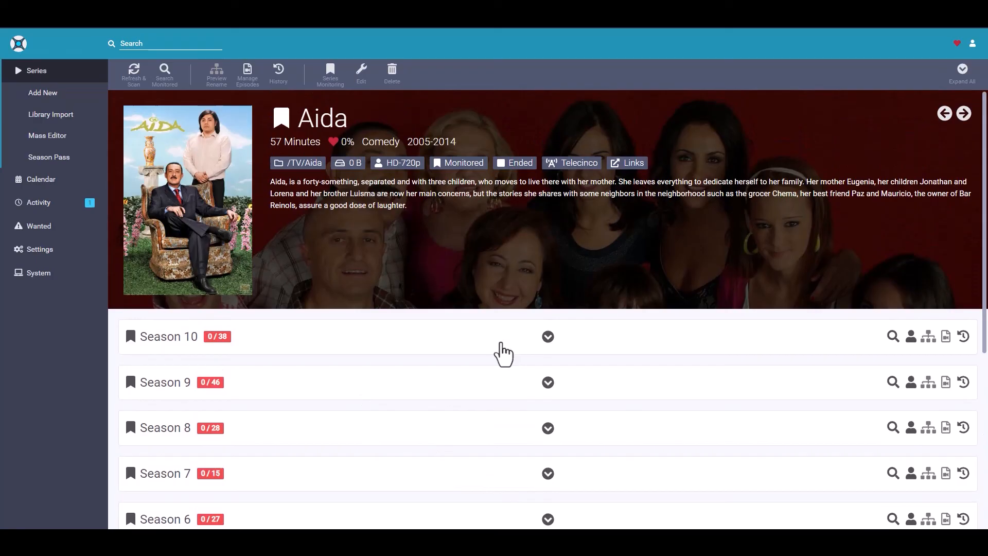